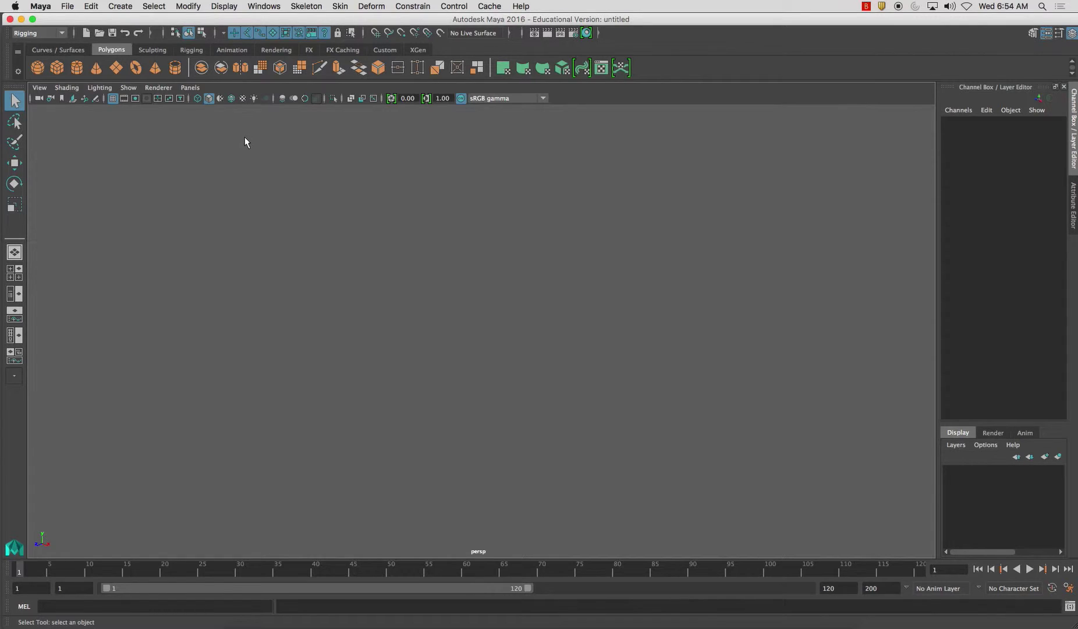
- Create a polygon cube at the origin and scale it uniformly to about 6.93
{"action": "left_click", "coordinate": [63, 71]}
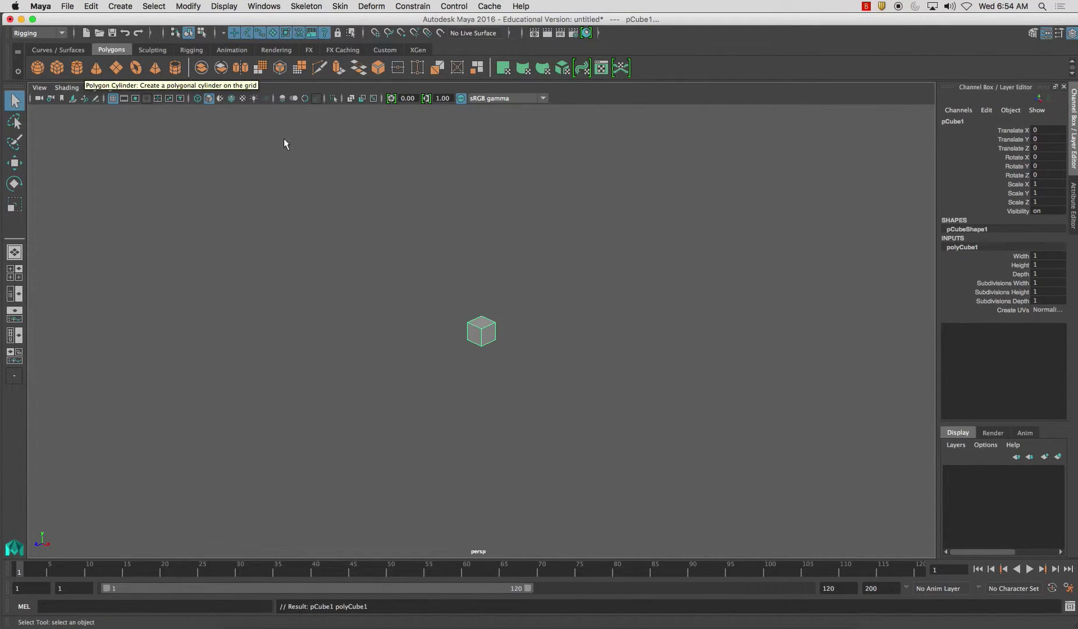
{"action": "key", "text": "r"}
{"action": "left_click_drag", "start_coordinate": [482, 333], "coordinate": [580, 362]}
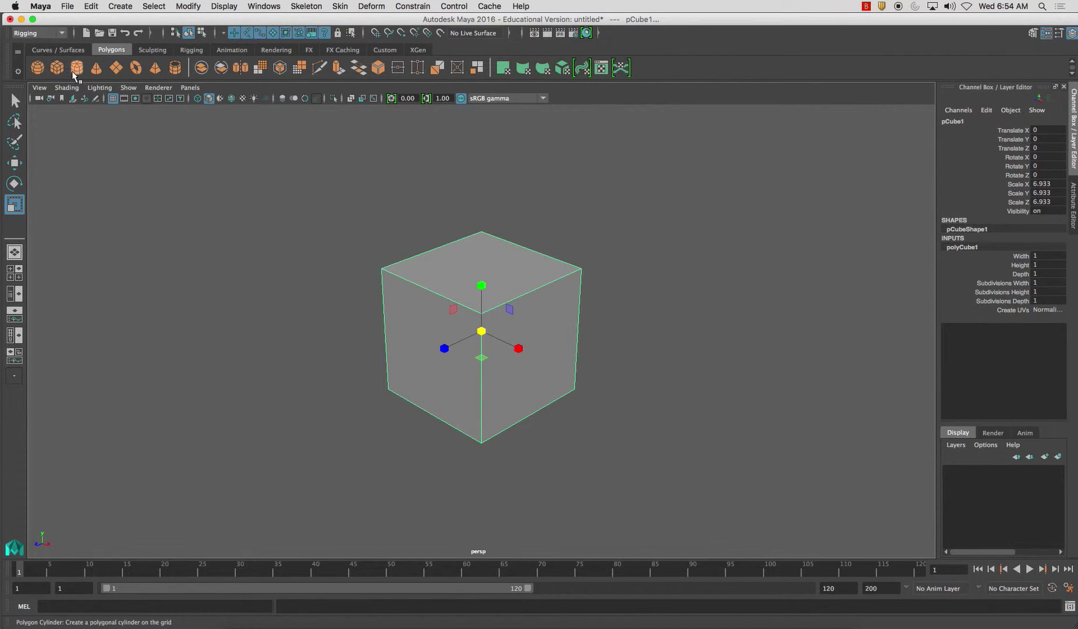
- Create a polygon sphere, raise it to about 3.46 in Y so it straddles the cube's top, and scale it uniformly to about 2.06
{"action": "left_click", "coordinate": [37, 68]}
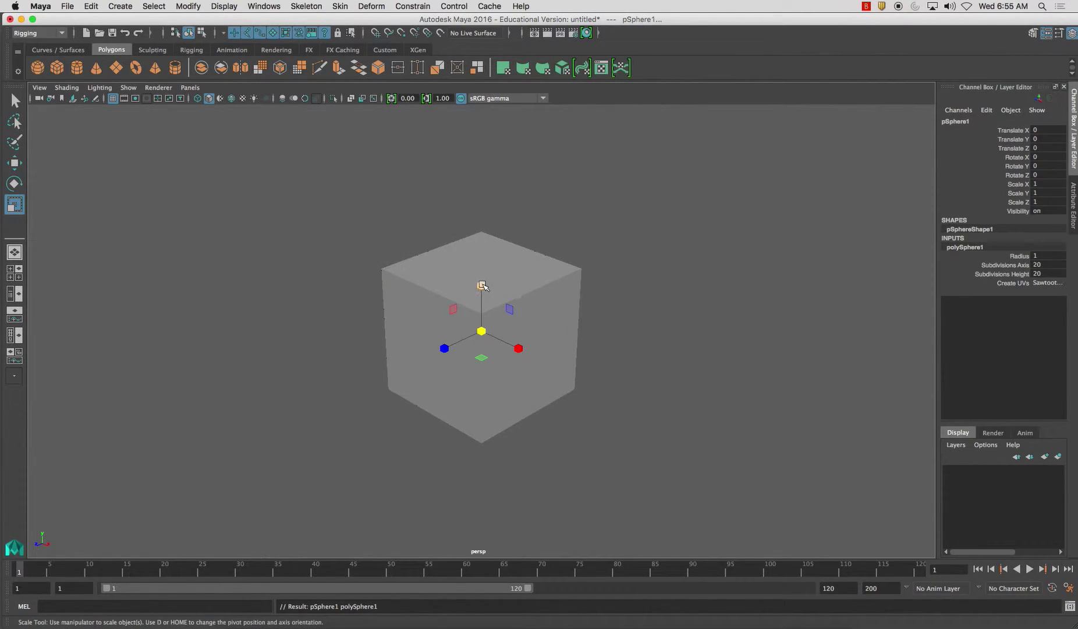
{"action": "key", "text": "w"}
{"action": "left_click_drag", "start_coordinate": [481, 285], "coordinate": [472, 217]}
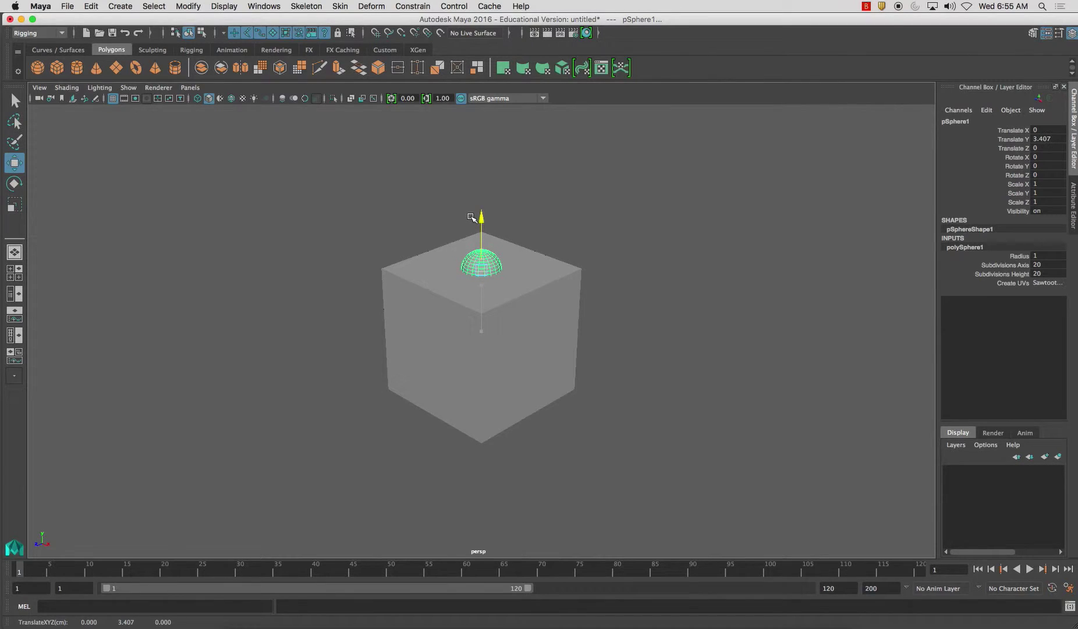
{"action": "key", "text": "r"}
{"action": "mouse_move", "coordinate": [481, 268]}
{"action": "left_mouse_down"}
{"action": "mouse_move", "coordinate": [520, 286]}
{"action": "mouse_move", "coordinate": [494, 255]}
{"action": "left_mouse_up"}
- Subtract the sphere from the cube with a Boolean Difference from the Modeling menu set
{"action": "left_click", "coordinate": [575, 326]}
{"action": "left_click", "coordinate": [484, 235], "text": "shift"}
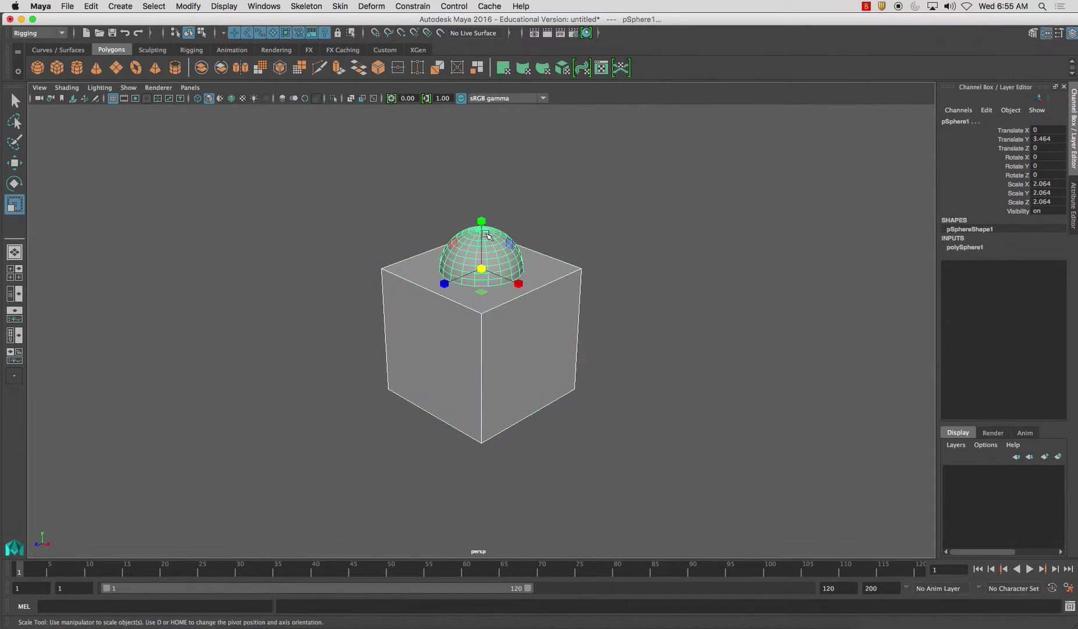
{"action": "left_click", "coordinate": [37, 33]}
{"action": "left_click", "coordinate": [32, 37]}
{"action": "left_click", "coordinate": [387, 4]}
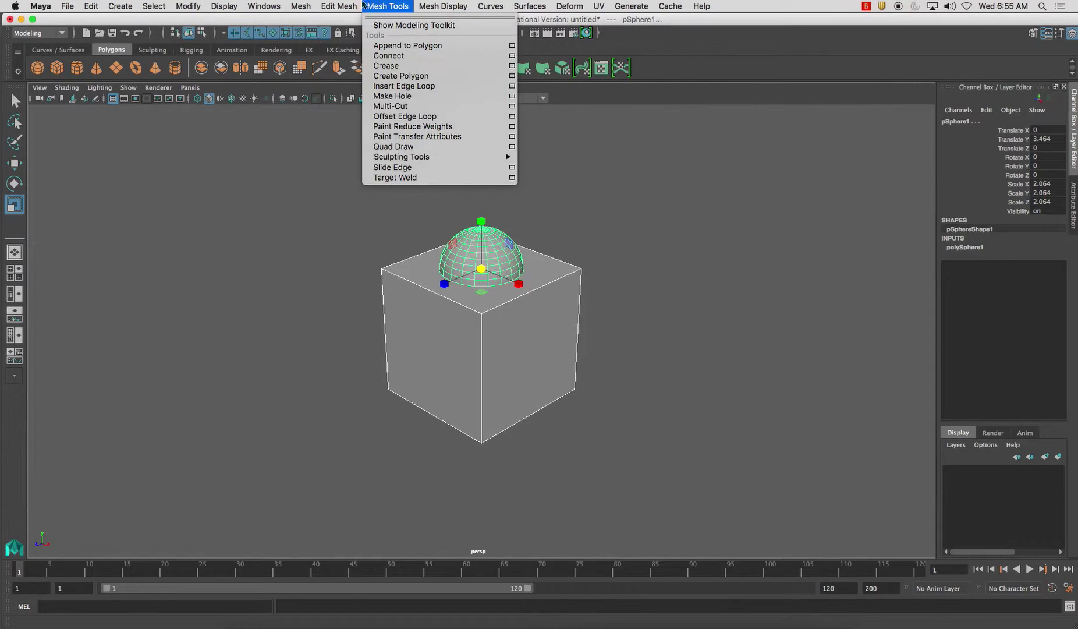
{"action": "mouse_move", "coordinate": [293, 3]}
{"action": "mouse_move", "coordinate": [316, 38]}
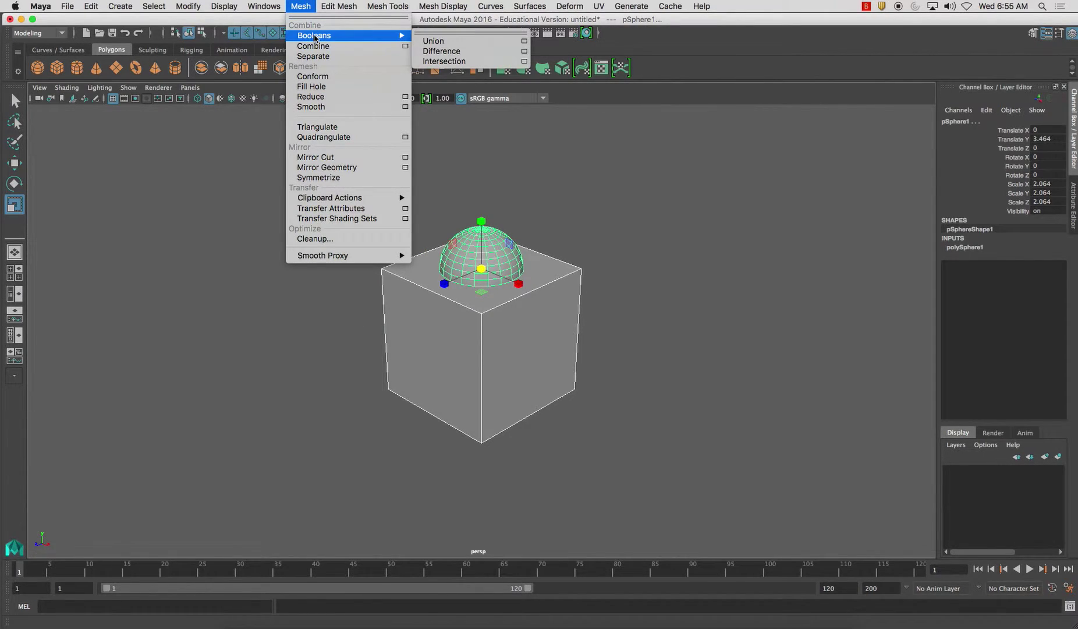
{"action": "left_click", "coordinate": [438, 51]}
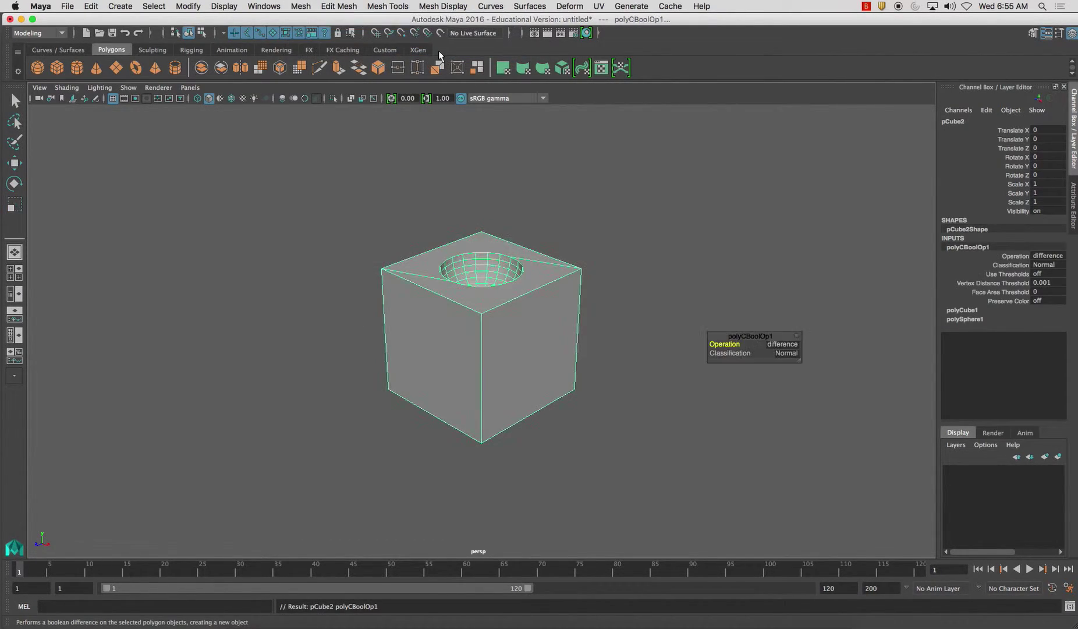
- Select a top face beside the hole to examine the Boolean mesh's topology, and return to object mode
{"action": "left_click_drag", "start_coordinate": [445, 207], "coordinate": [423, 240], "text": "alt"}
{"action": "right_click", "coordinate": [422, 240]}
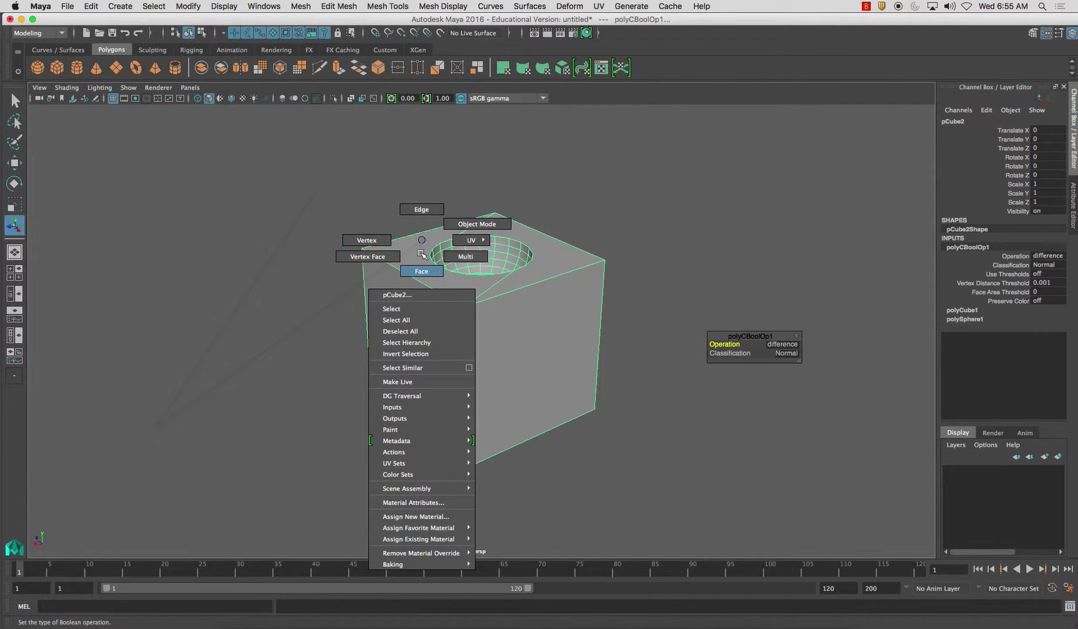
{"action": "left_click", "coordinate": [421, 269]}
{"action": "left_click", "coordinate": [427, 279]}
{"action": "left_click_drag", "start_coordinate": [427, 279], "coordinate": [433, 210], "text": "alt"}
{"action": "right_click", "coordinate": [428, 206]}
{"action": "left_click", "coordinate": [478, 189]}
{"action": "middle_click_drag", "start_coordinate": [433, 210], "coordinate": [426, 207], "text": "alt"}
{"action": "left_click_drag", "start_coordinate": [426, 207], "coordinate": [457, 244], "text": "alt"}
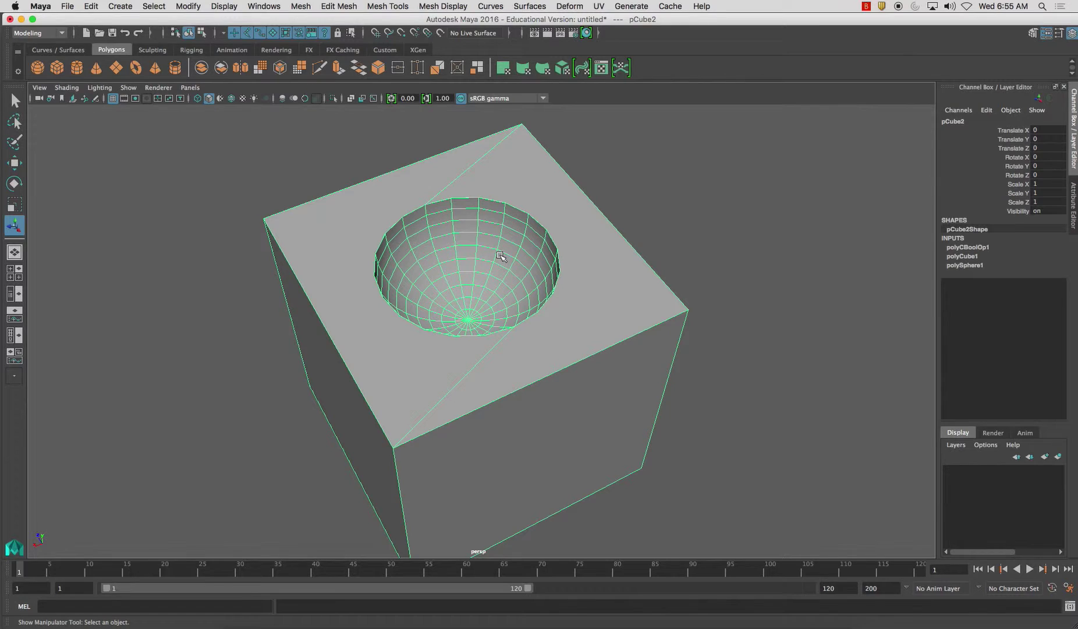
- Preview the Boolean mesh with smooth display and return it to unsmoothed display
{"action": "key", "text": "3"}
{"action": "left_click_drag", "start_coordinate": [493, 256], "coordinate": [587, 266], "text": "alt"}
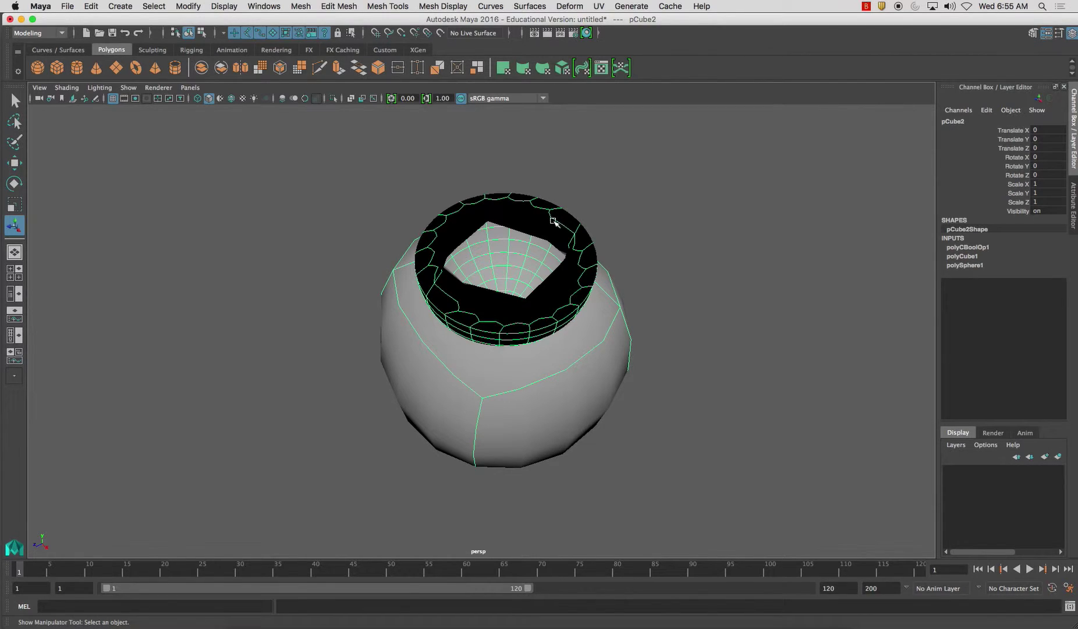
{"action": "key", "text": "1"}
{"action": "left_click_drag", "start_coordinate": [472, 243], "coordinate": [424, 301], "text": "alt"}
{"action": "left_click_drag", "start_coordinate": [415, 339], "coordinate": [426, 245], "text": "alt"}
- Try to smooth the Boolean mesh with one division, and undo the smoothing
{"action": "right_click_drag", "start_coordinate": [388, 263], "coordinate": [386, 327], "text": "shift"}
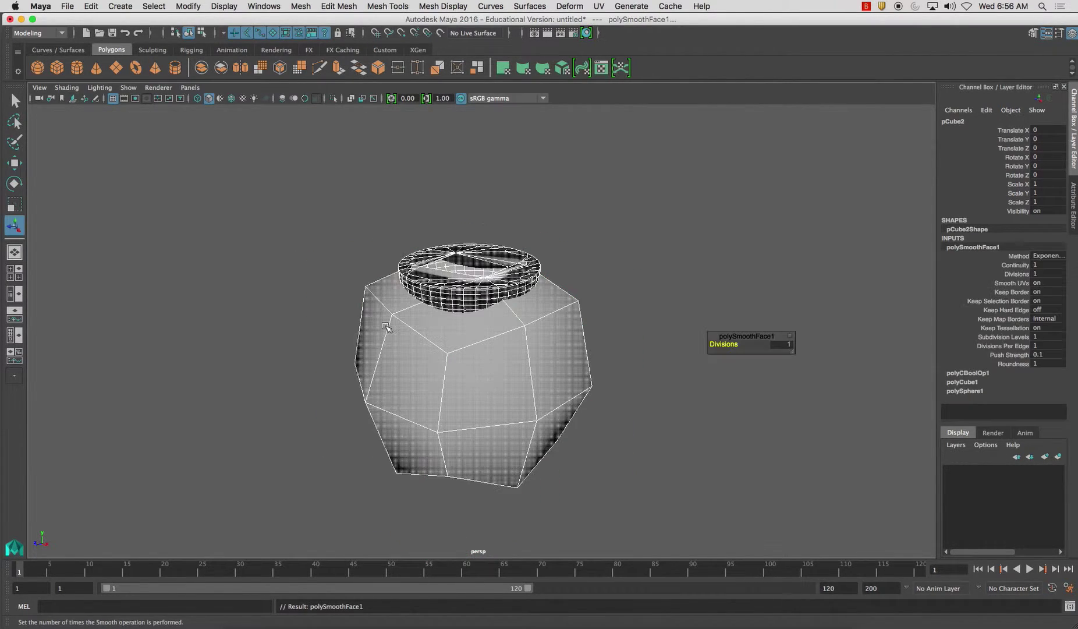
{"action": "left_click", "coordinate": [384, 279]}
{"action": "left_click_drag", "start_coordinate": [384, 280], "coordinate": [458, 290], "text": "alt"}
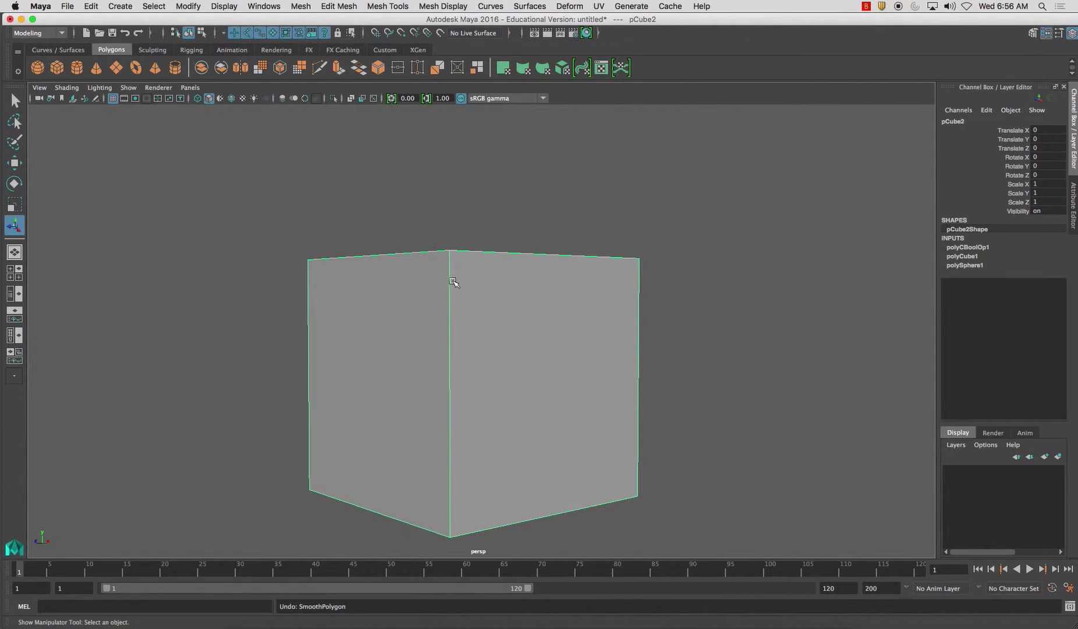
{"action": "left_click_drag", "start_coordinate": [450, 272], "coordinate": [460, 227], "text": "alt"}
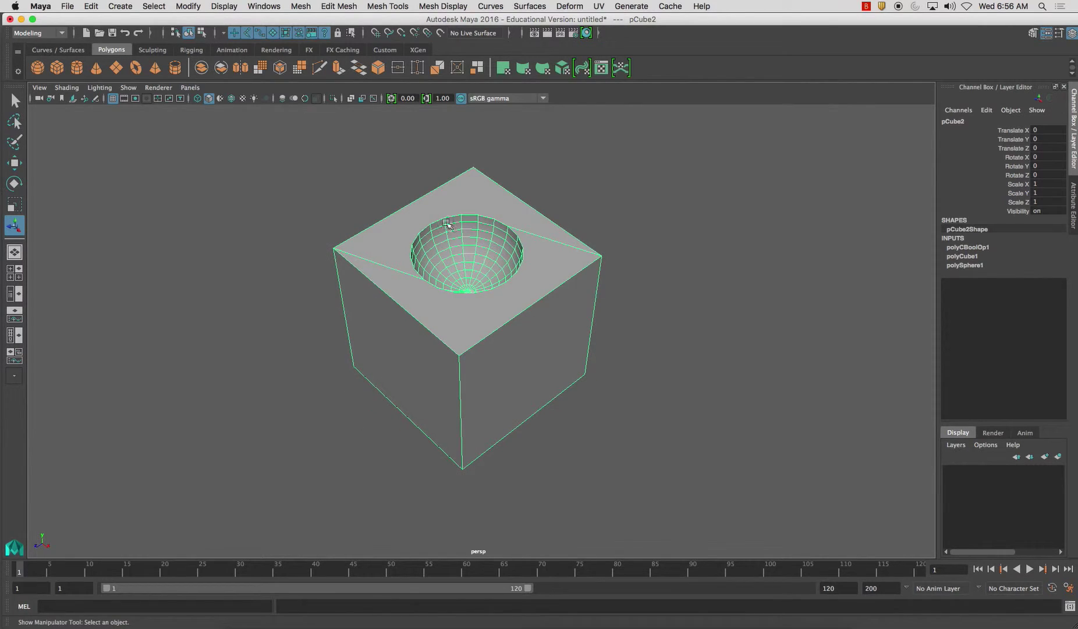
- Cut an edge with the Multi-Cut tool from a vertex on the hole's rim to the nearest top corner of the cube
{"action": "key", "text": "F10"}
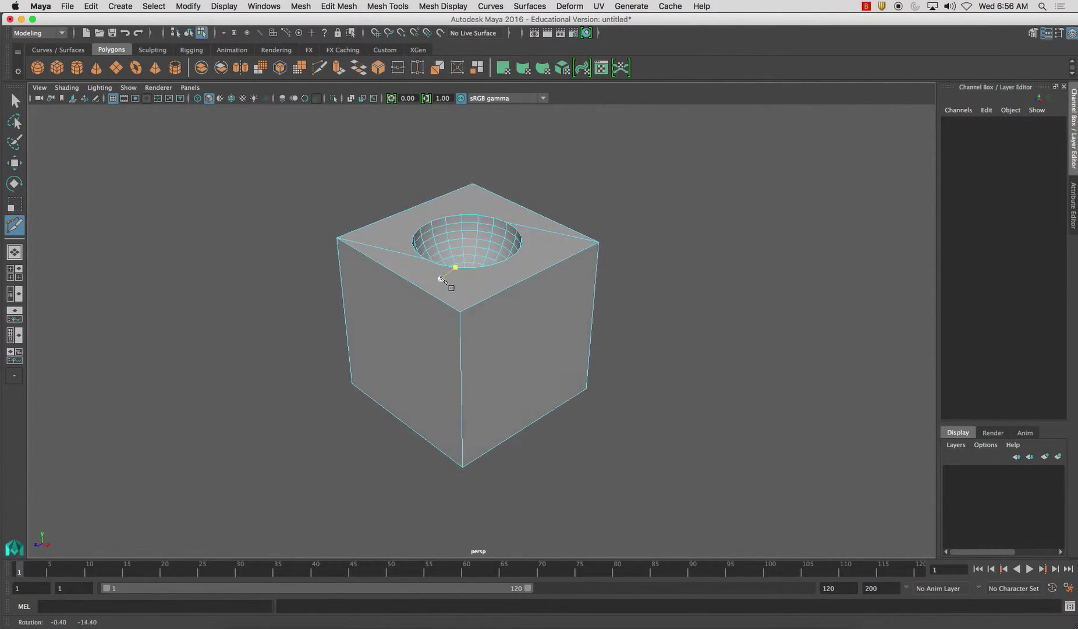
{"action": "right_click_drag", "start_coordinate": [443, 281], "coordinate": [505, 278], "text": "alt"}
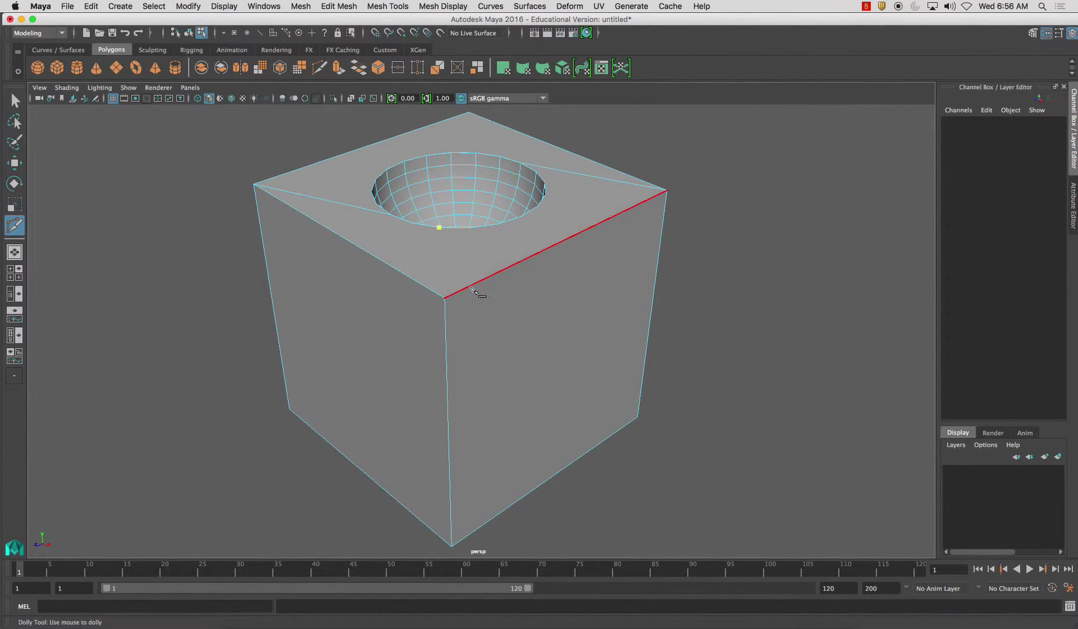
{"action": "left_click_drag", "start_coordinate": [454, 227], "coordinate": [429, 304], "text": "alt"}
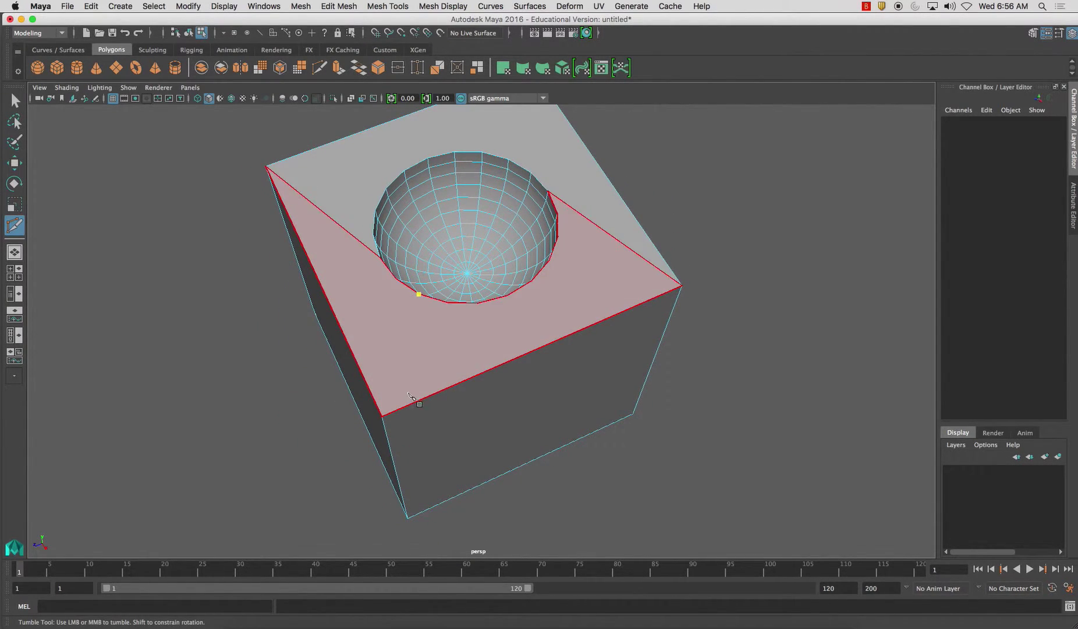
{"action": "left_click", "coordinate": [382, 415]}
{"action": "key", "text": "Return"}
{"action": "key", "text": "ctrl+z"}
{"action": "left_click_drag", "start_coordinate": [440, 346], "coordinate": [445, 354], "text": "alt"}
{"action": "left_click", "coordinate": [444, 402]}
{"action": "left_click", "coordinate": [376, 514]}
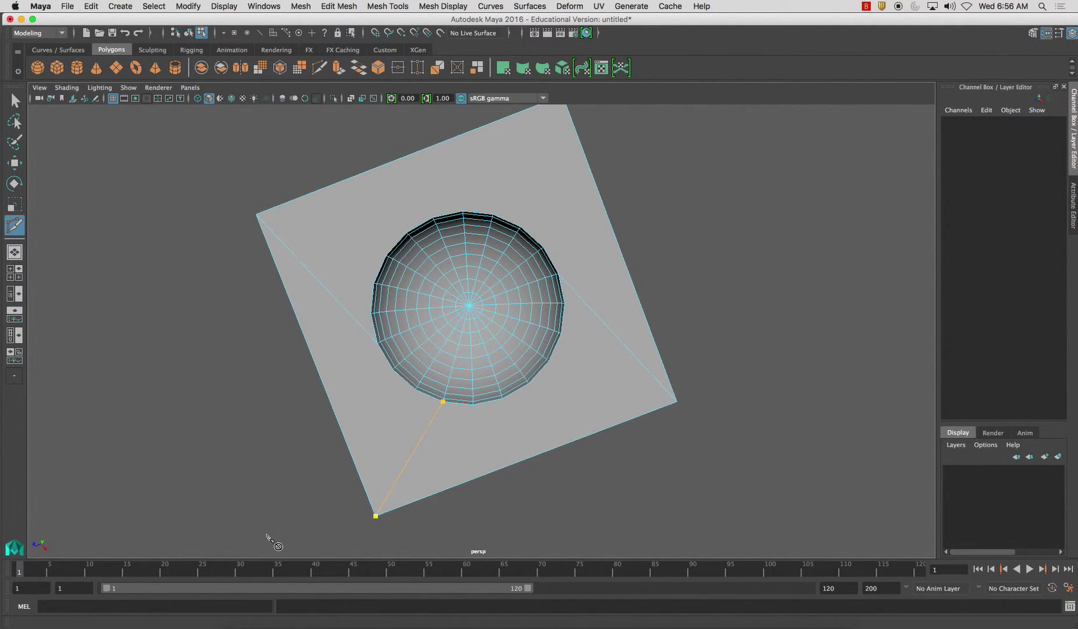
{"action": "key", "text": "Return"}
- Cut three more edges from neighbouring rim vertices of the hole to the same top corner of the cube
{"action": "left_click_drag", "start_coordinate": [406, 412], "coordinate": [426, 373], "text": "alt"}
{"action": "left_click", "coordinate": [410, 354]}
{"action": "left_click", "coordinate": [353, 479]}
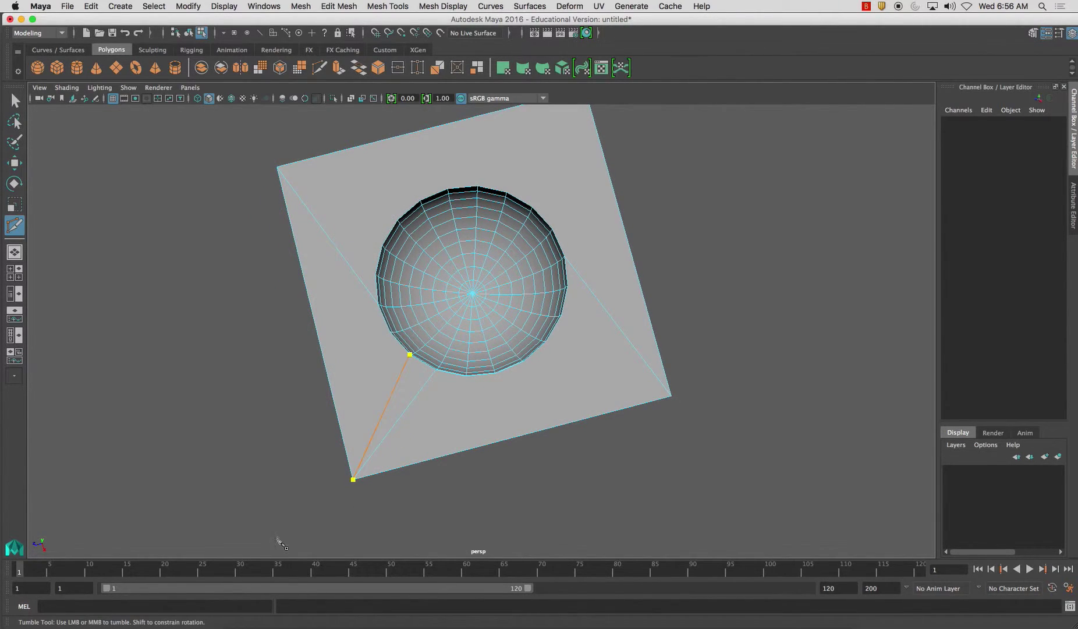
{"action": "key", "text": "Return"}
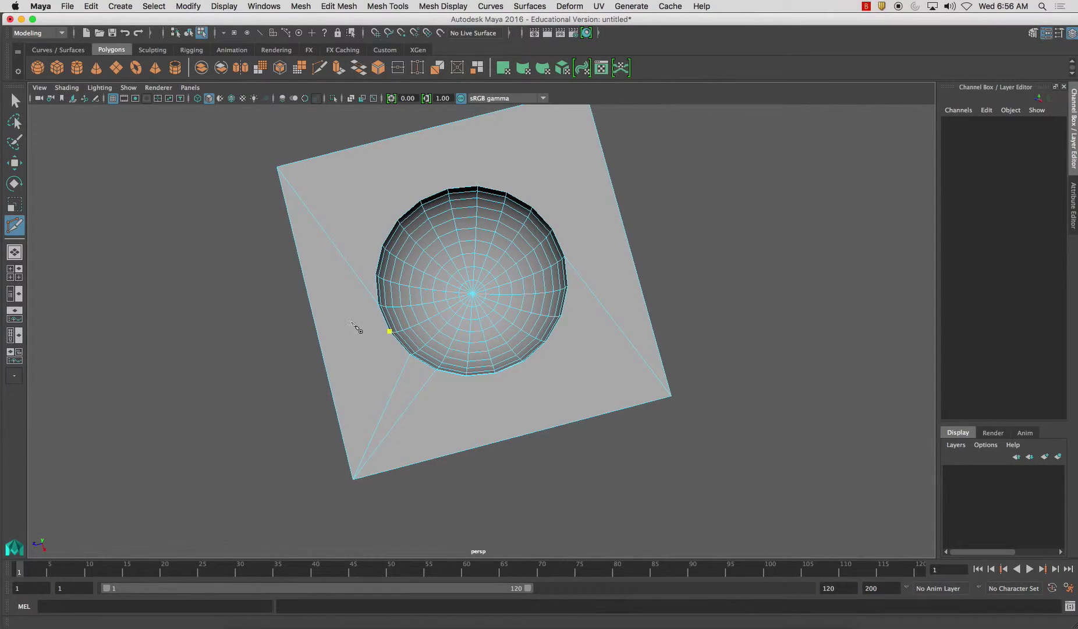
{"action": "left_click", "coordinate": [353, 479]}
{"action": "left_click", "coordinate": [465, 376]}
{"action": "left_click", "coordinate": [354, 479]}
{"action": "key", "text": "Return"}
- Cut an edge from another rim vertex of the hole to the adjacent top corner of the cube
{"action": "left_click", "coordinate": [524, 361]}
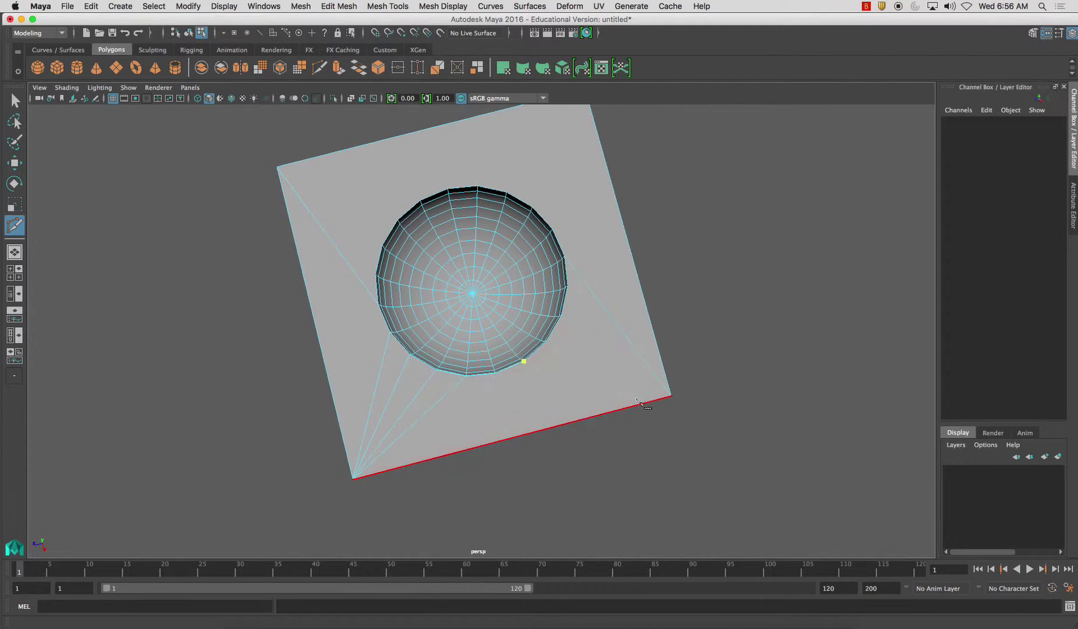
{"action": "left_click", "coordinate": [669, 394]}
{"action": "key", "text": "Return"}
- Cut a vertical edge through the middle of the cube's side face and continue it across the top to the hole's rim
{"action": "left_click_drag", "start_coordinate": [547, 429], "coordinate": [512, 332], "text": "alt"}
{"action": "left_click", "coordinate": [506, 322]}
{"action": "left_click", "coordinate": [500, 482]}
{"action": "key", "text": "Return"}
{"action": "left_click", "coordinate": [506, 322]}
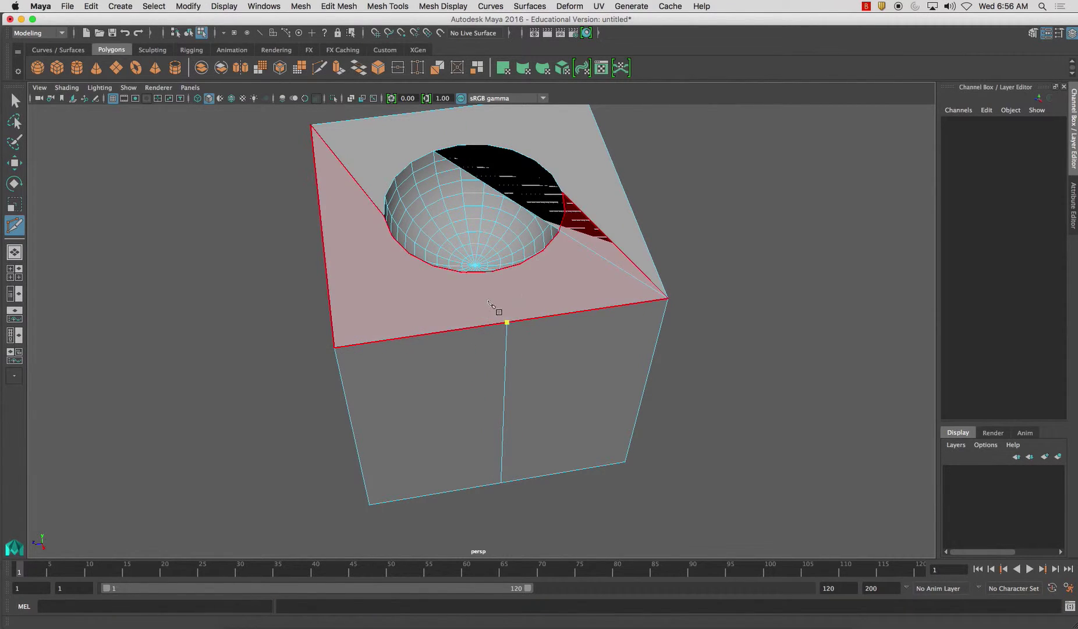
{"action": "left_click", "coordinate": [478, 286]}
{"action": "key", "text": "Return"}
- Leave the Multi-Cut tool, select the whole Boolean mesh in object mode, and delete it
{"action": "left_click_drag", "start_coordinate": [428, 287], "coordinate": [465, 275], "text": "alt"}
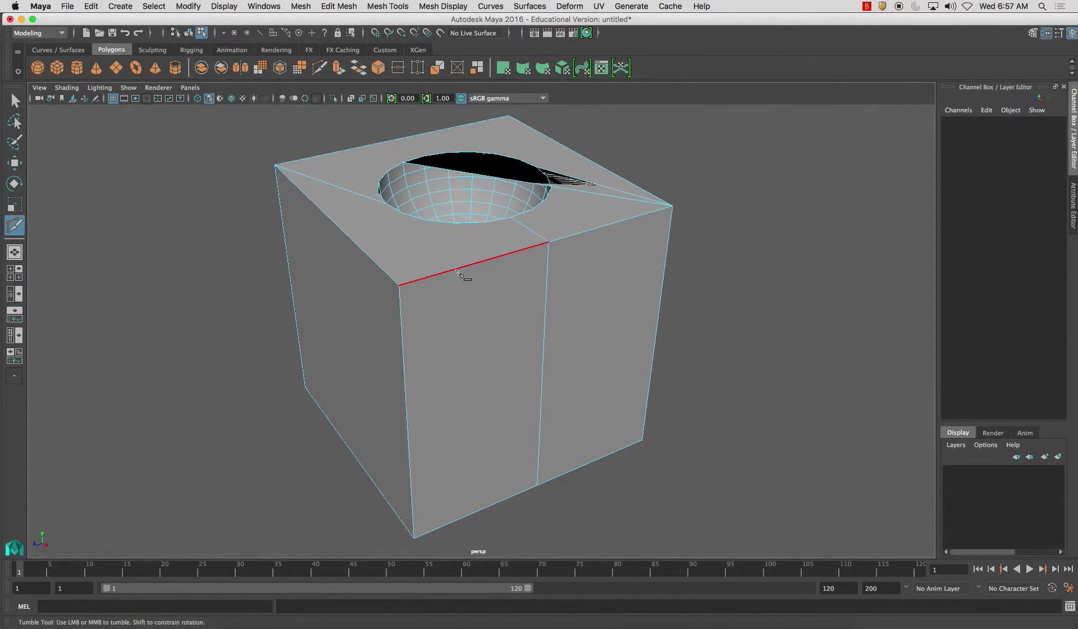
{"action": "key", "text": "q"}
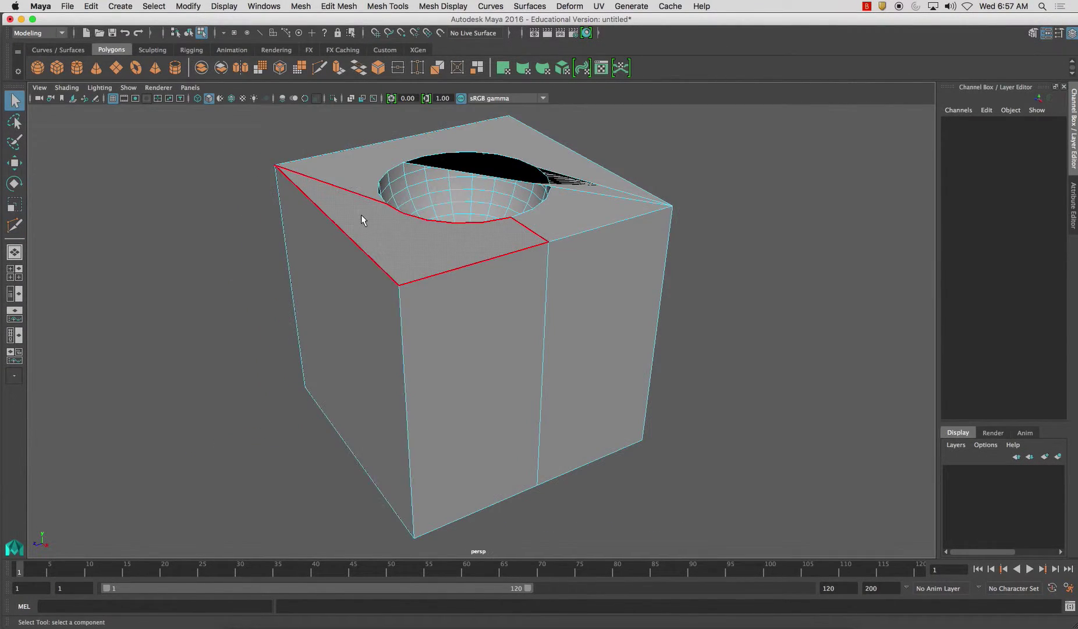
{"action": "right_click_drag", "start_coordinate": [361, 214], "coordinate": [397, 205]}
{"action": "left_click", "coordinate": [397, 205]}
{"action": "left_click_drag", "start_coordinate": [397, 204], "coordinate": [300, 269], "text": "alt"}
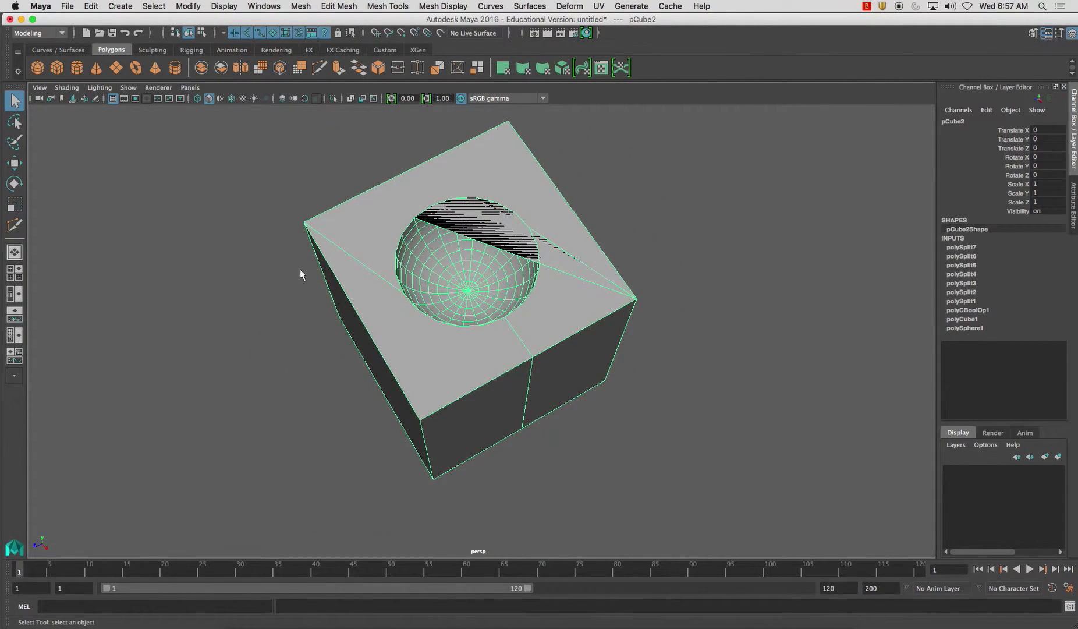
{"action": "key", "text": "Delete"}
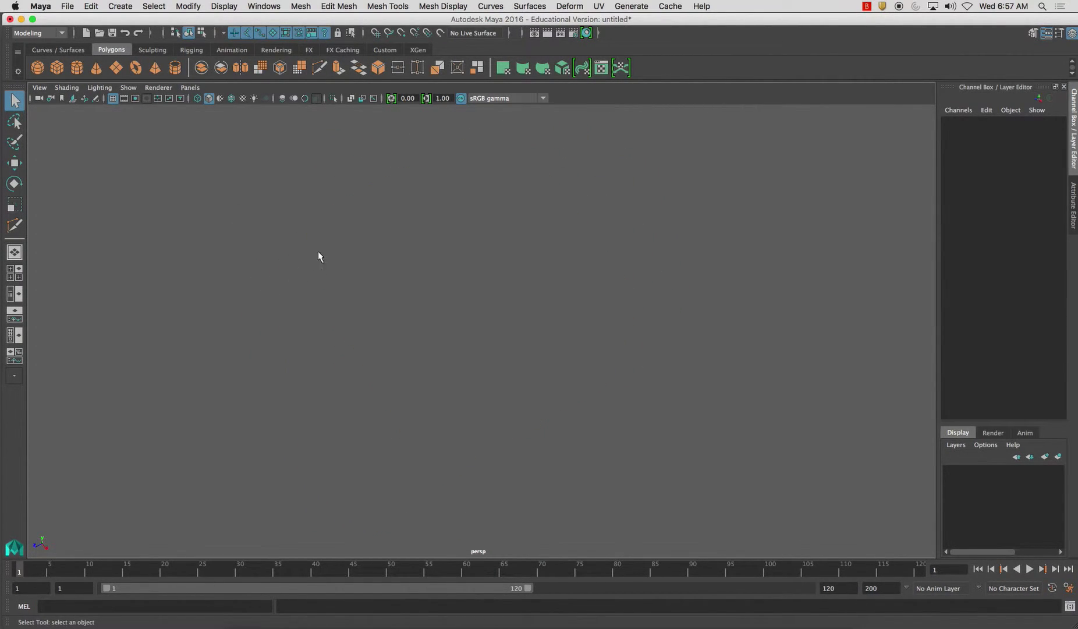
- Create a new polygon cube at the origin and scale it uniformly to about 3.34
{"action": "left_click", "coordinate": [57, 68]}
{"action": "key", "text": "r"}
{"action": "left_click_drag", "start_coordinate": [464, 313], "coordinate": [526, 328]}
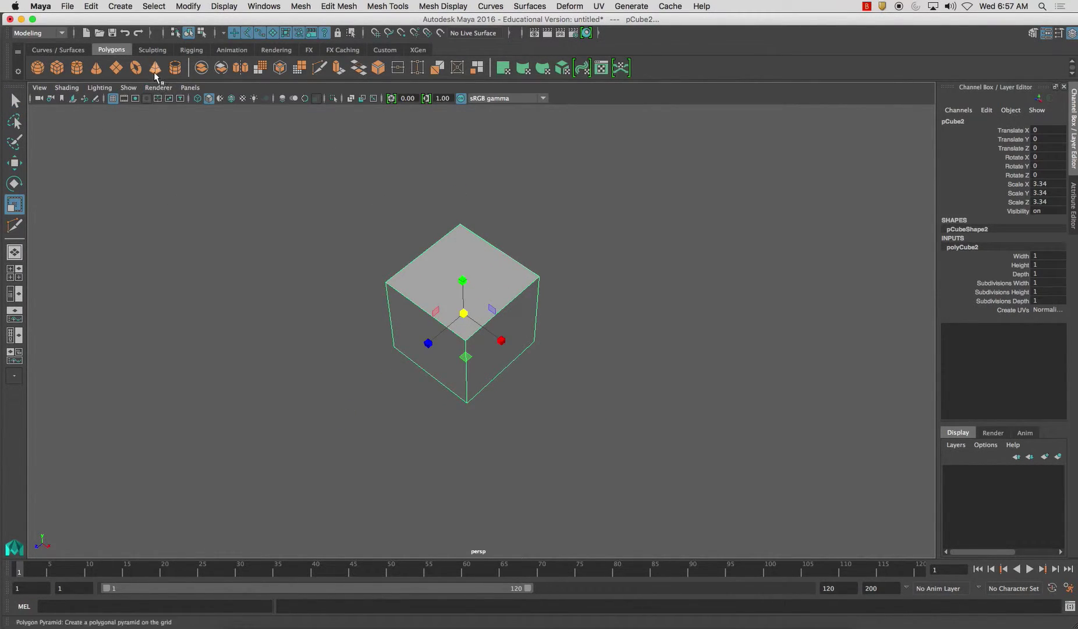
- Create a new polygon sphere and raise it to about 1.685 in Y so it straddles the cube's top
{"action": "left_click", "coordinate": [39, 69]}
{"action": "left_click_drag", "start_coordinate": [381, 288], "coordinate": [409, 256], "text": "alt"}
{"action": "key", "text": "w"}
{"action": "left_click_drag", "start_coordinate": [461, 233], "coordinate": [461, 218]}
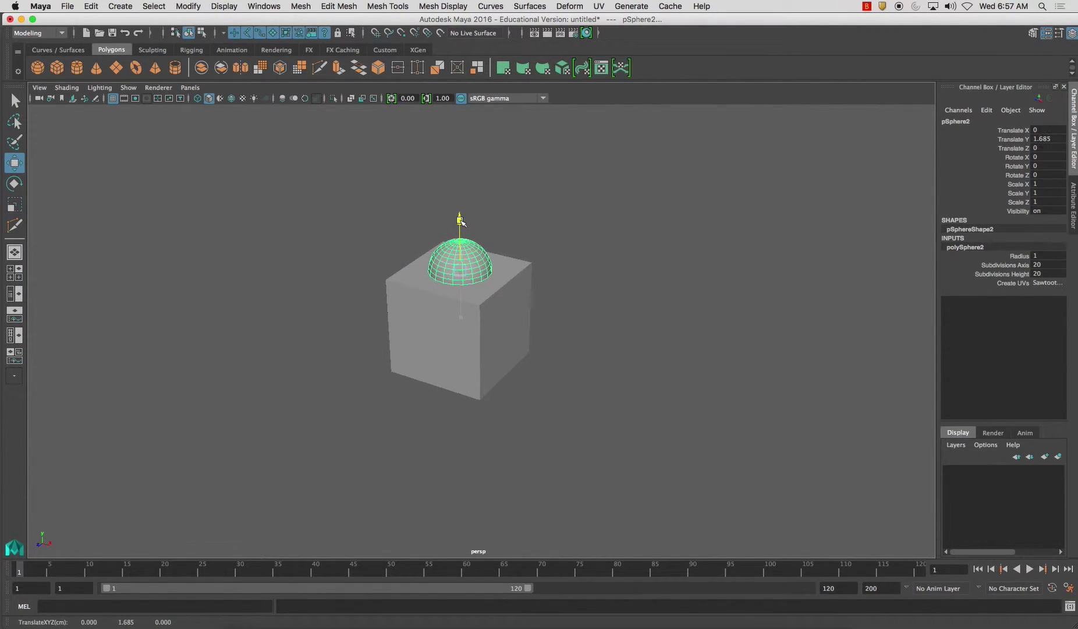
- Set the cube's Subdivisions Depth and Subdivisions Width to 2 in its construction history
{"action": "left_click", "coordinate": [500, 373]}
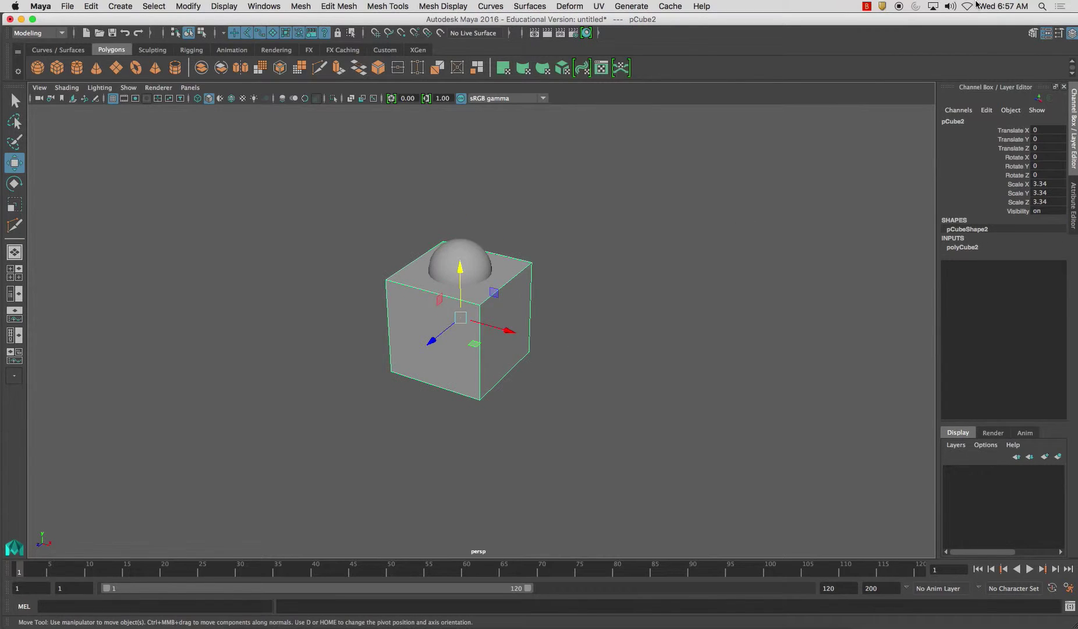
{"action": "left_click", "coordinate": [1072, 182]}
{"action": "left_click", "coordinate": [957, 123]}
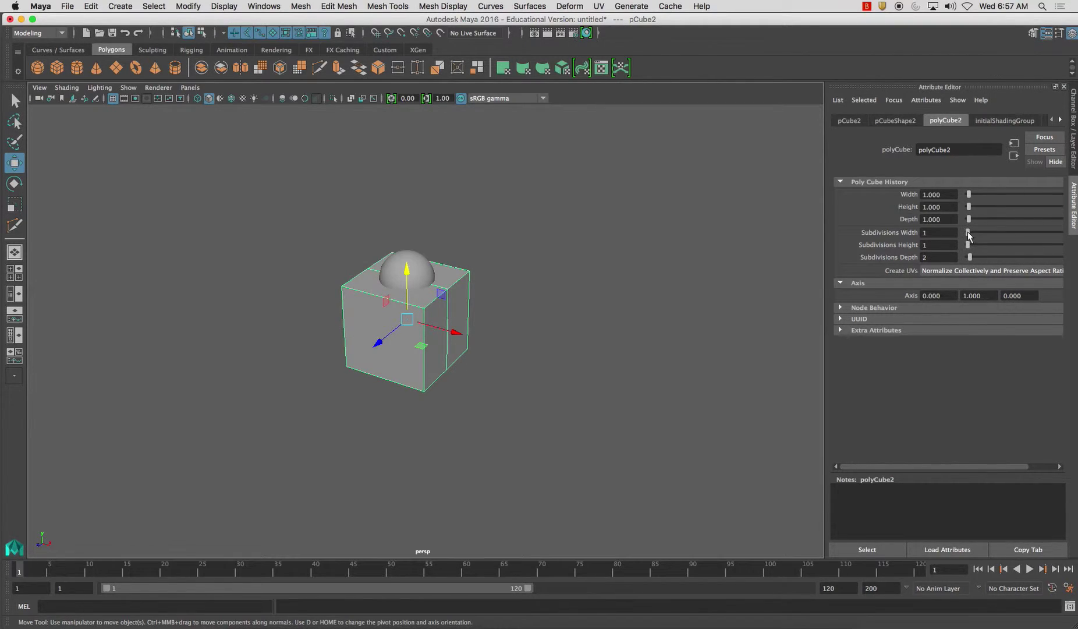
{"action": "left_click_drag", "start_coordinate": [608, 255], "coordinate": [437, 249], "text": "alt"}
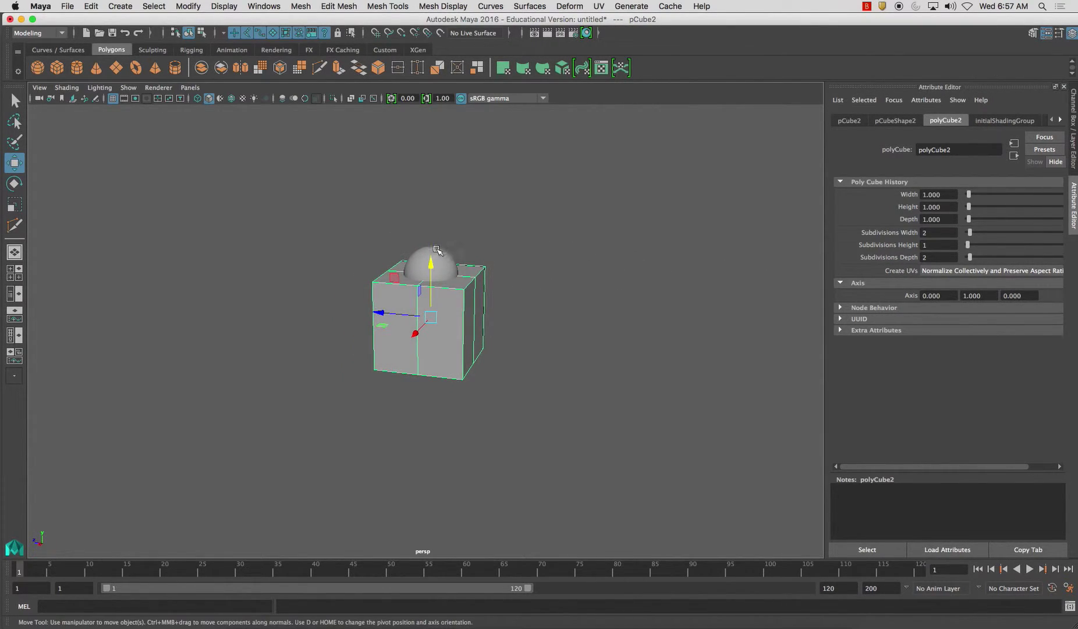
- Set the sphere's Subdivisions Axis and Subdivisions Height to 8 in its construction history
{"action": "left_click", "coordinate": [436, 249]}
{"action": "left_click", "coordinate": [960, 120]}
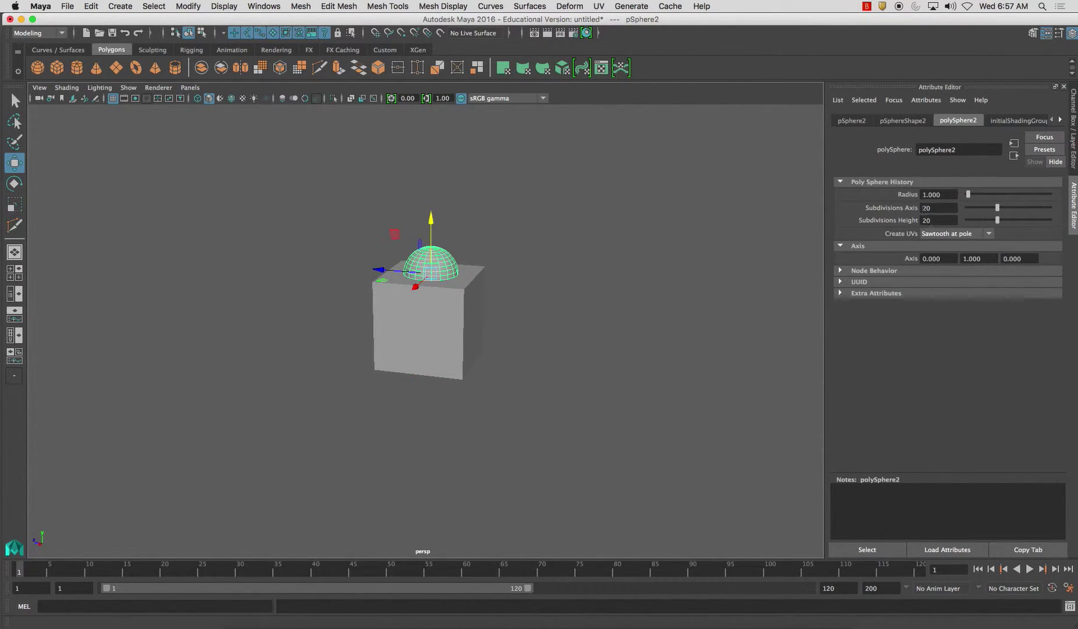
{"action": "type", "text": "8"}
{"action": "key", "text": "Tab"}
{"action": "type", "text": "8"}
{"action": "key", "text": "Return"}
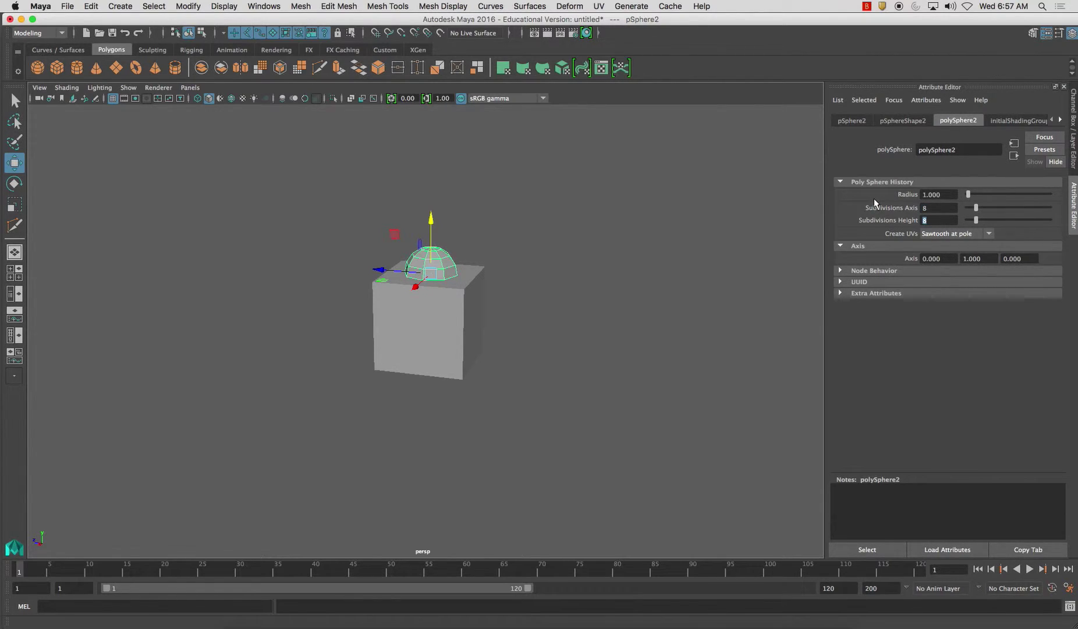
- Lower the sphere to about 1.670 in Y in the wireframe side view so its equator lines up with the cube's top
{"action": "left_click_drag", "start_coordinate": [607, 242], "coordinate": [460, 214], "text": "alt"}
{"action": "right_click_drag", "start_coordinate": [459, 214], "coordinate": [536, 256], "text": "alt"}
{"action": "middle_click_drag", "start_coordinate": [535, 256], "coordinate": [582, 322], "text": "alt"}
{"action": "right_click_drag", "start_coordinate": [582, 323], "coordinate": [635, 338], "text": "alt"}
{"action": "left_click_drag", "start_coordinate": [534, 340], "coordinate": [451, 324], "text": "alt"}
{"action": "key", "text": "space"}
{"action": "key", "text": "space"}
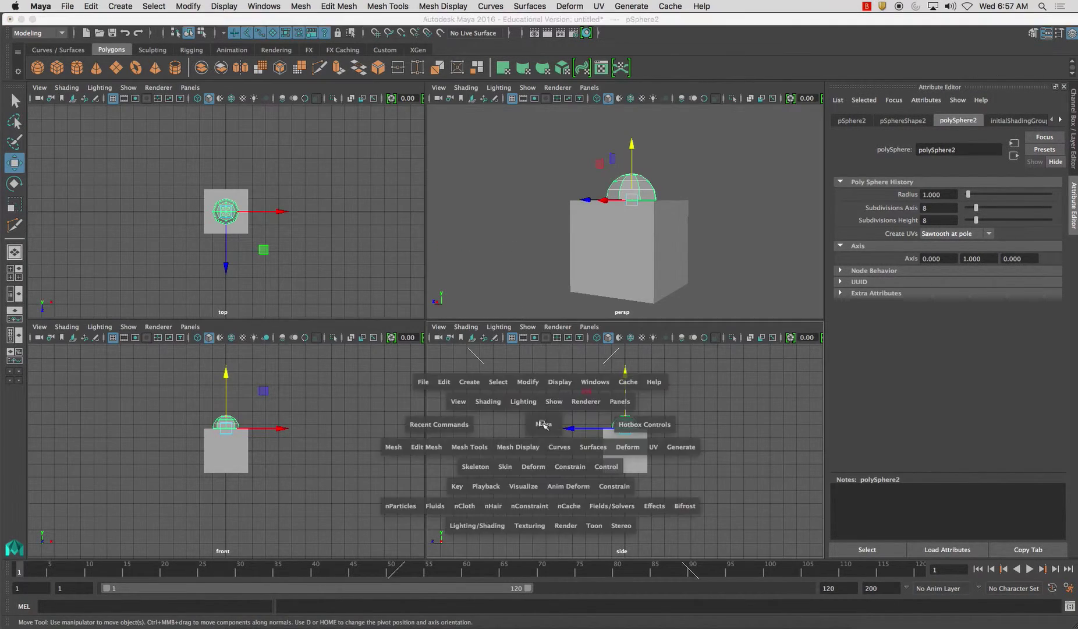
{"action": "key", "text": "4"}
{"action": "scroll", "coordinate": [419, 268], "scroll_direction": "up", "scroll_amount": 6}
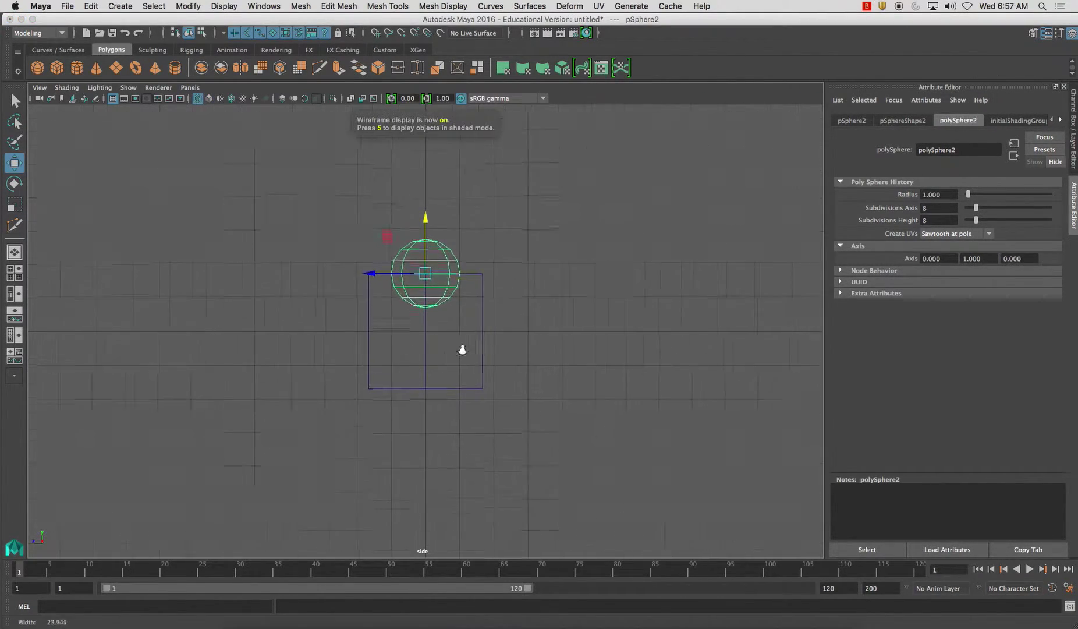
{"action": "left_click", "coordinate": [428, 266]}
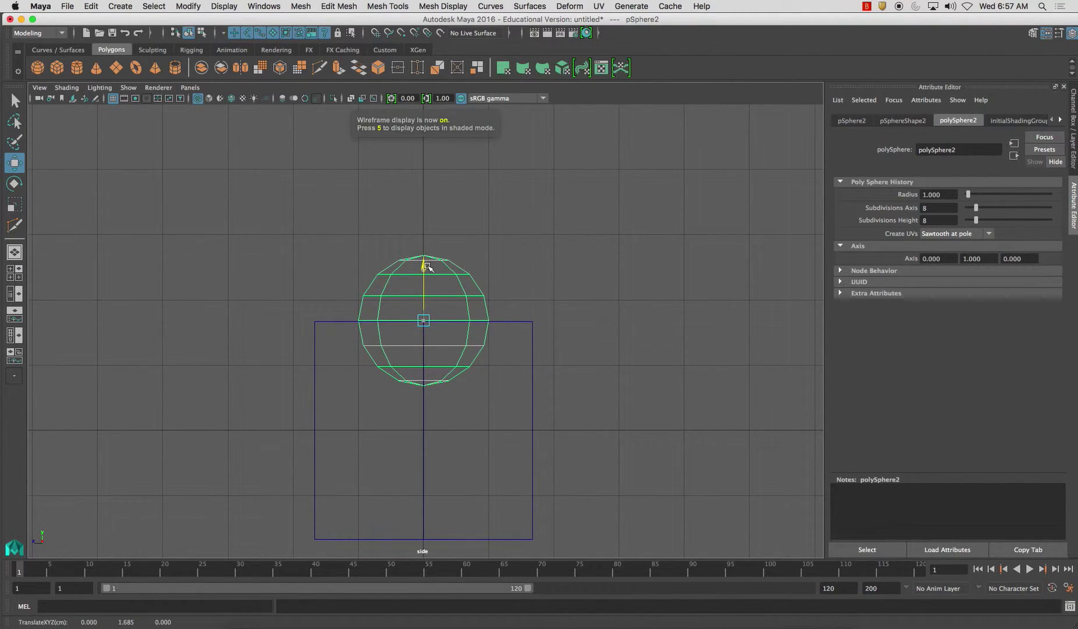
{"action": "left_click_drag", "start_coordinate": [425, 264], "coordinate": [424, 270]}
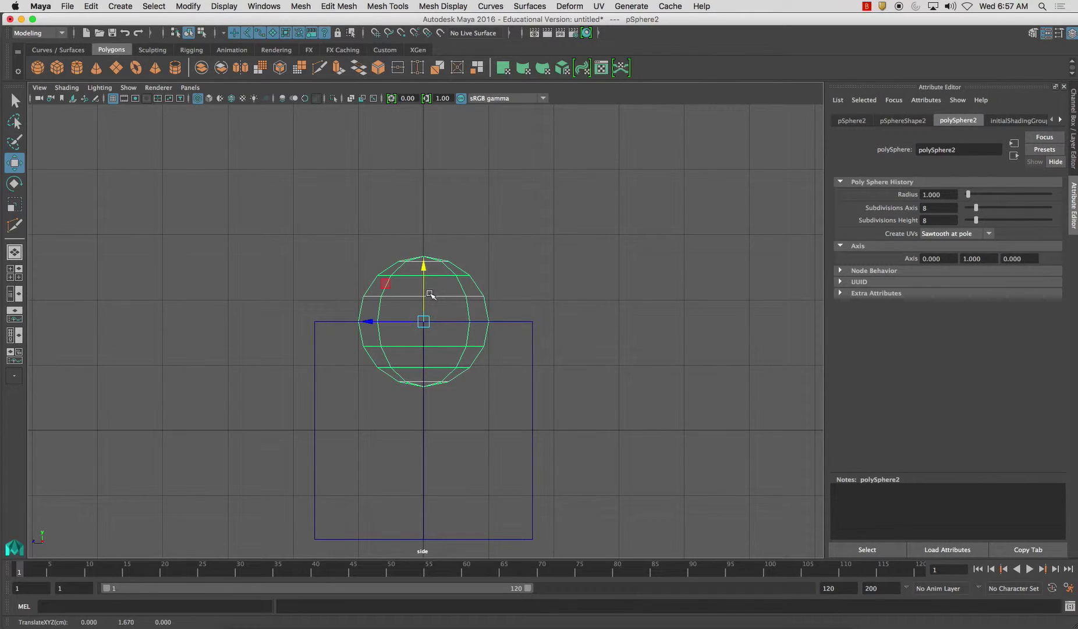
{"action": "key", "text": "space"}
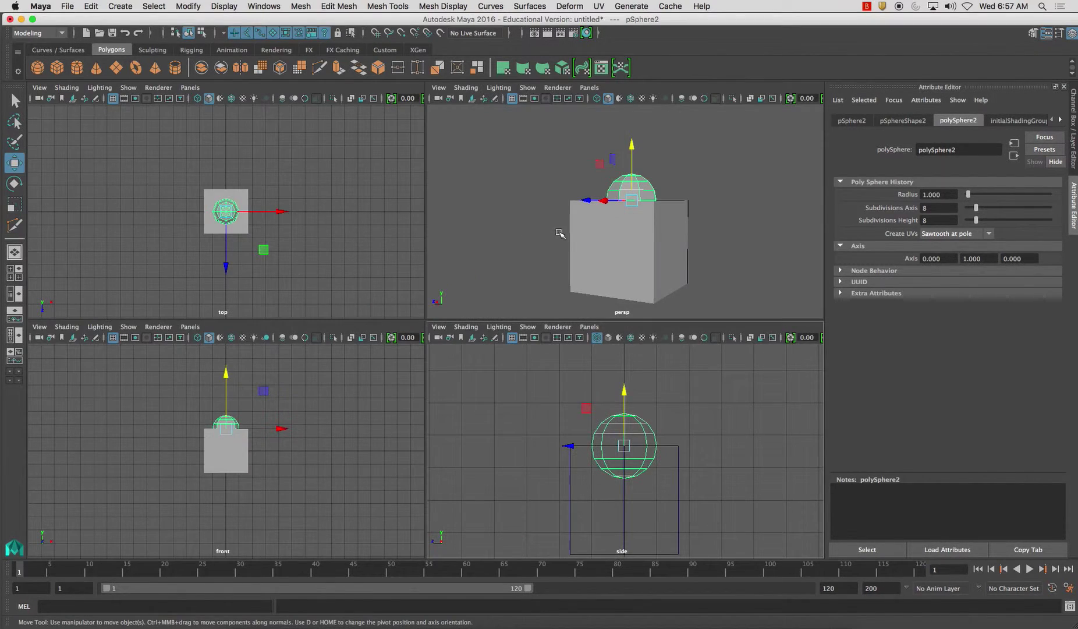
- Delete the faces of the sphere's upper half above the cube in the side view
{"action": "key", "text": "space"}
{"action": "right_click_drag", "start_coordinate": [419, 258], "coordinate": [366, 240]}
{"action": "left_click_drag", "start_coordinate": [330, 226], "coordinate": [509, 315]}
{"action": "key", "text": "Delete"}
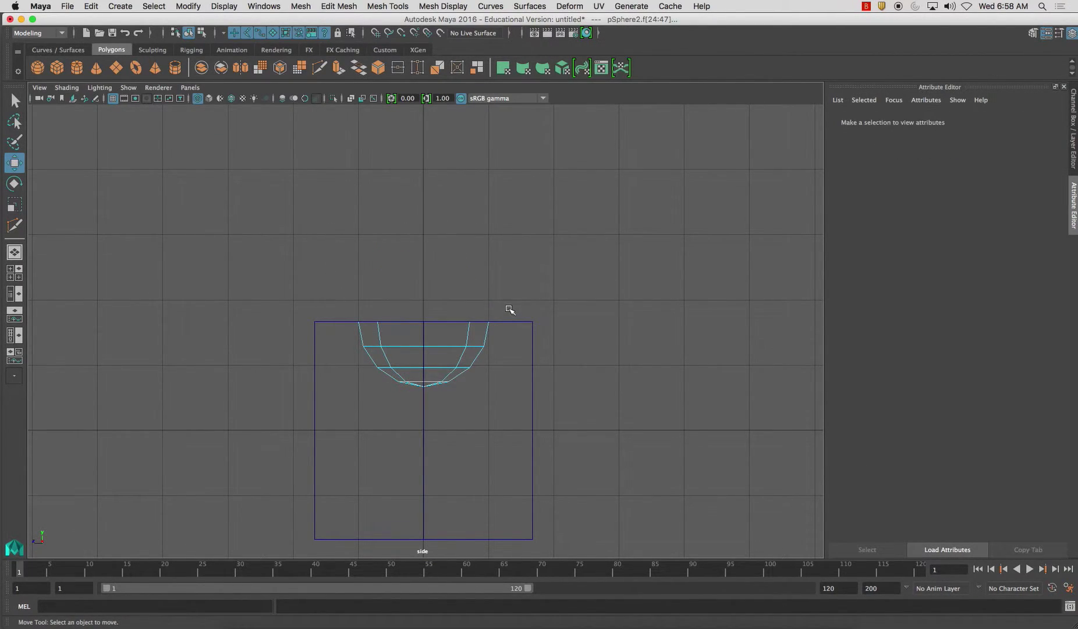
- Delete the cube's top faces in the perspective view
{"action": "key", "text": "space"}
{"action": "key", "text": "space"}
{"action": "left_click_drag", "start_coordinate": [474, 272], "coordinate": [522, 317], "text": "alt"}
{"action": "right_click_drag", "start_coordinate": [505, 305], "coordinate": [527, 317]}
{"action": "left_click", "coordinate": [522, 307]}
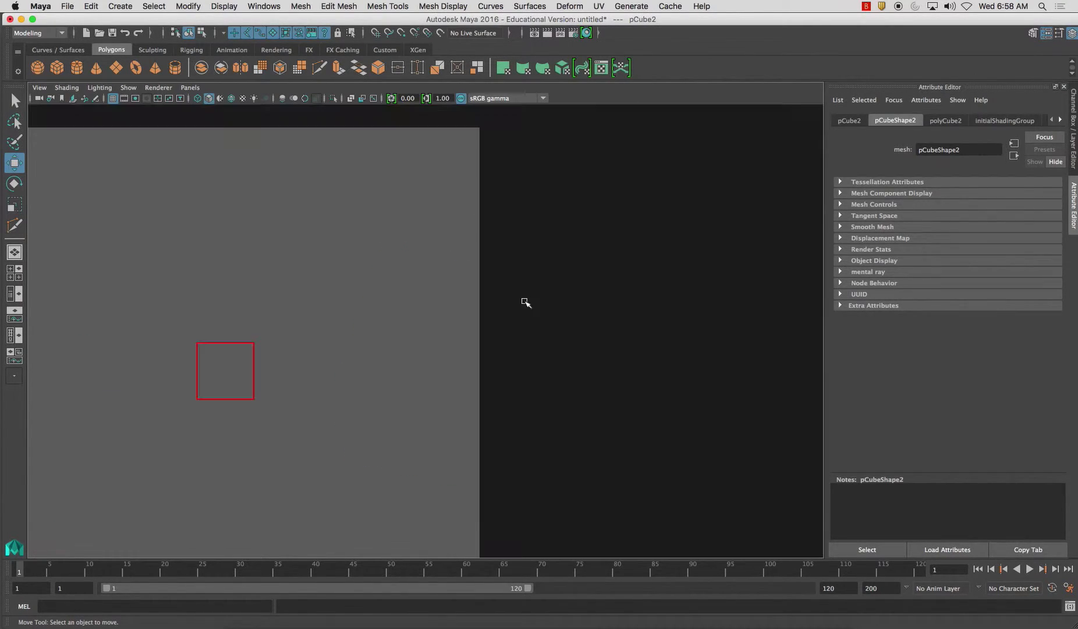
{"action": "left_click", "coordinate": [391, 360]}
{"action": "left_click", "coordinate": [450, 389]}
{"action": "key", "text": "Delete"}
- Reverse the normals of the remaining half sphere so its inner surface faces outward
{"action": "mouse_move", "coordinate": [453, 303]}
{"action": "left_mouse_down", "text": "alt"}
{"action": "mouse_move", "coordinate": [433, 308]}
{"action": "mouse_move", "coordinate": [450, 315]}
{"action": "left_mouse_up", "text": "alt"}
{"action": "left_click", "coordinate": [453, 327]}
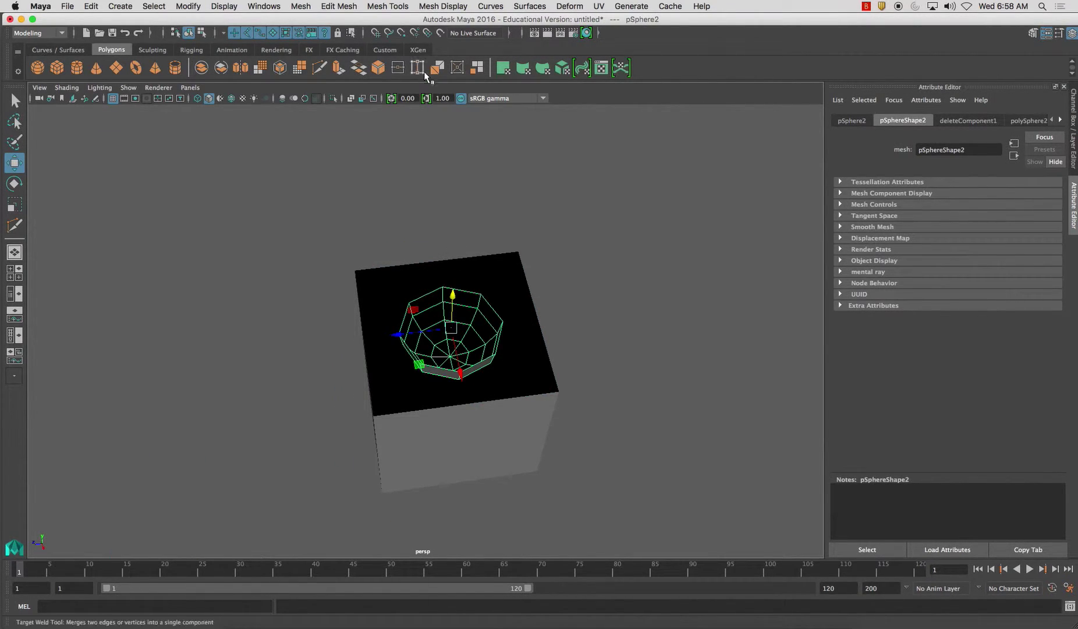
{"action": "left_click", "coordinate": [446, 6]}
{"action": "left_click", "coordinate": [449, 63]}
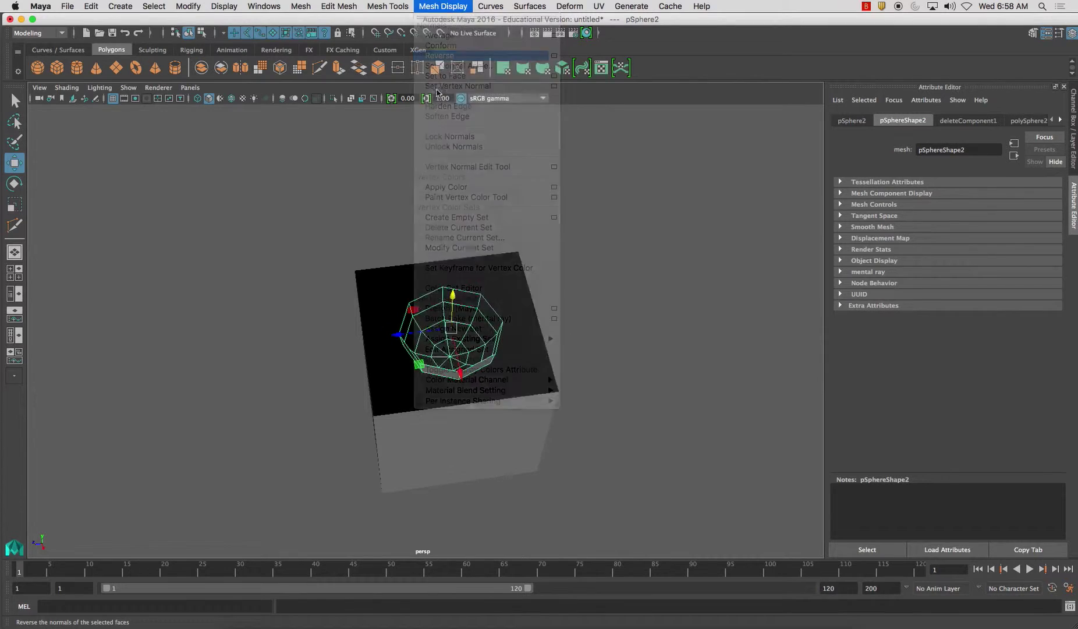
{"action": "left_click", "coordinate": [595, 279]}
- Extrude the half sphere's open rim edge loop and scale it outward into a flat ring
{"action": "left_click_drag", "start_coordinate": [559, 282], "coordinate": [446, 298], "text": "alt"}
{"action": "left_click", "coordinate": [434, 316]}
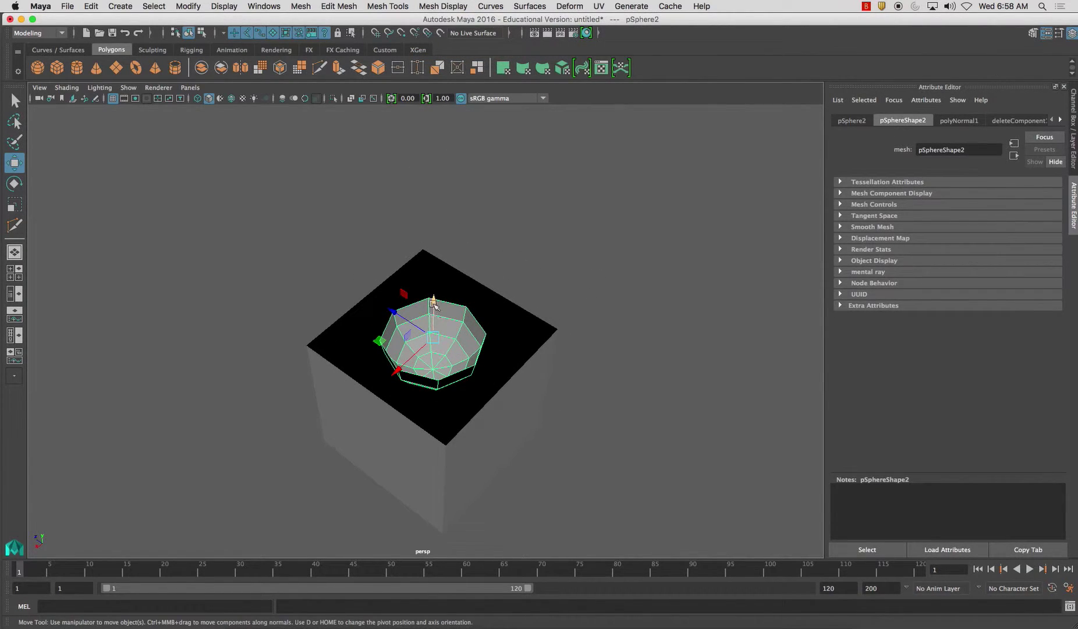
{"action": "right_click_drag", "start_coordinate": [431, 299], "coordinate": [431, 274]}
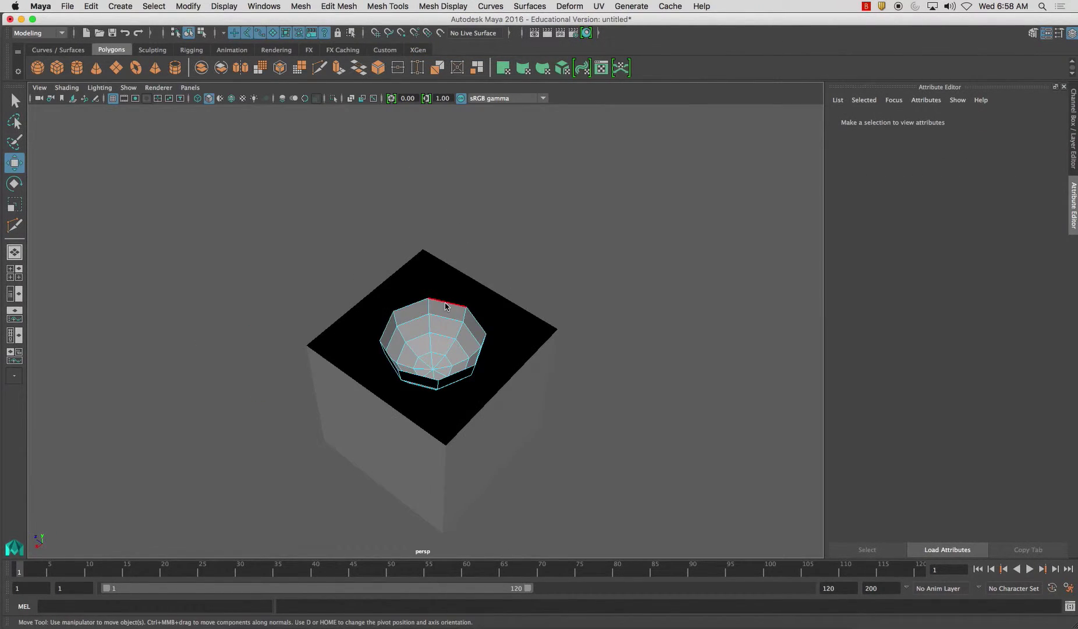
{"action": "left_click", "coordinate": [320, 67]}
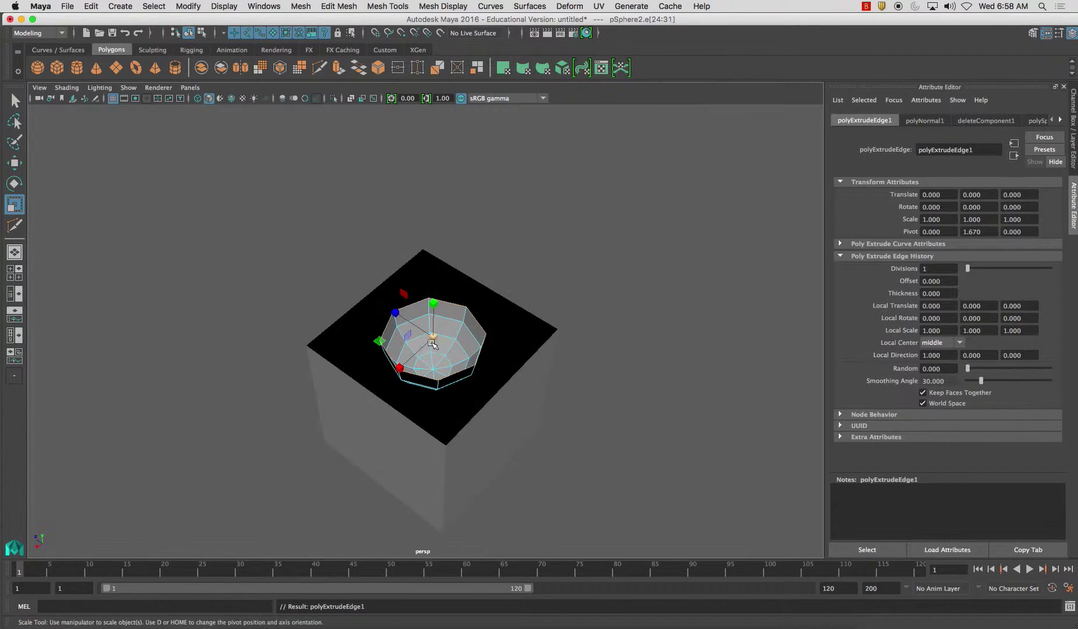
{"action": "left_click_drag", "start_coordinate": [431, 343], "coordinate": [449, 347]}
{"action": "key", "text": "space"}
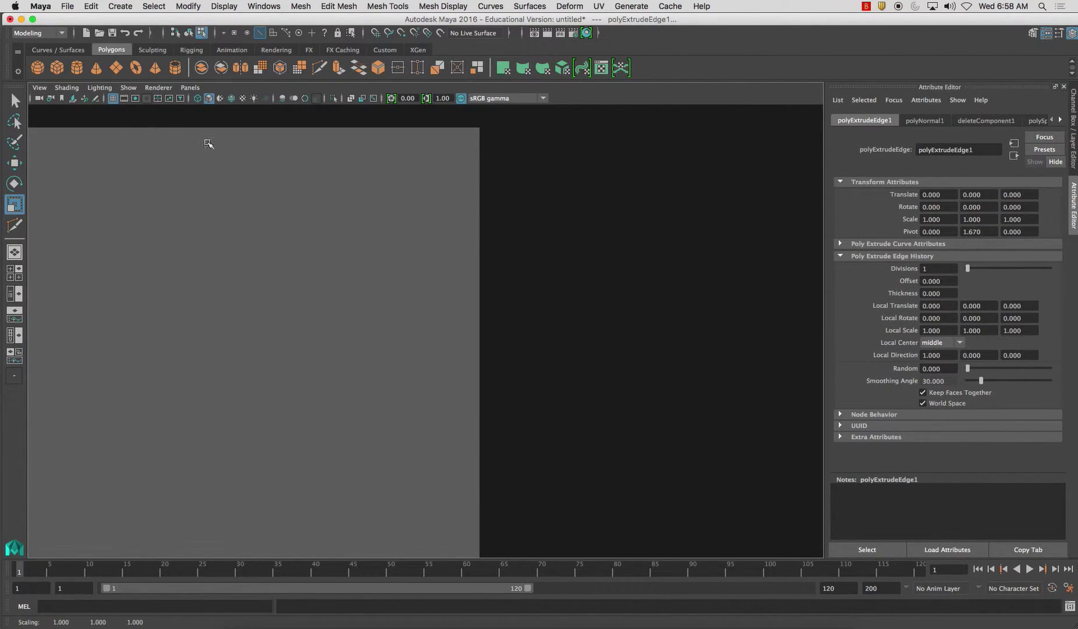
- Enable Wireframe on Shaded and reselect the half sphere as a whole object
{"action": "left_click", "coordinate": [63, 88]}
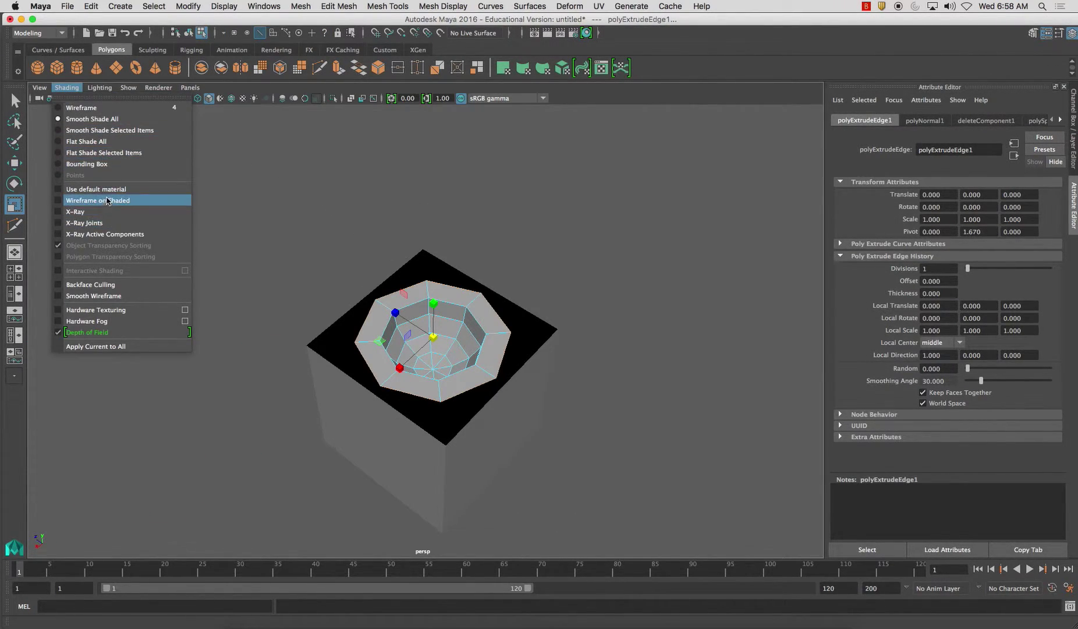
{"action": "left_click", "coordinate": [93, 197]}
{"action": "right_click_drag", "start_coordinate": [405, 330], "coordinate": [460, 308]}
{"action": "left_click", "coordinate": [458, 309]}
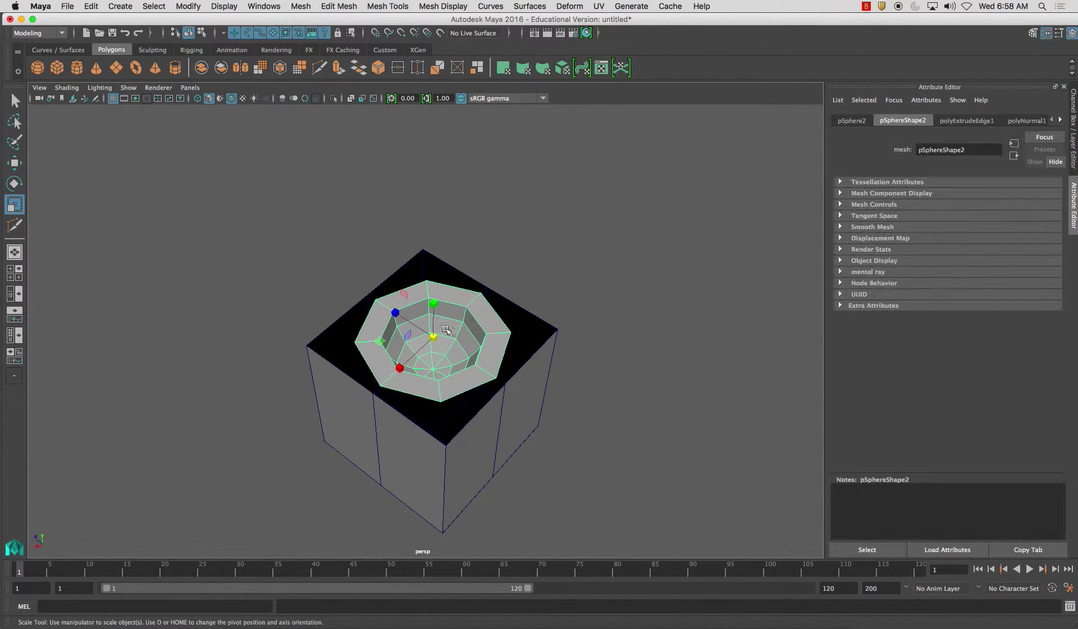
- Snap the ring's outer vertices to the cube's top corners and edge midpoints, closing the cube's top around the bowl
{"action": "scroll", "coordinate": [458, 309], "scroll_direction": "up", "scroll_amount": 2}
{"action": "right_click_drag", "start_coordinate": [372, 319], "coordinate": [311, 315]}
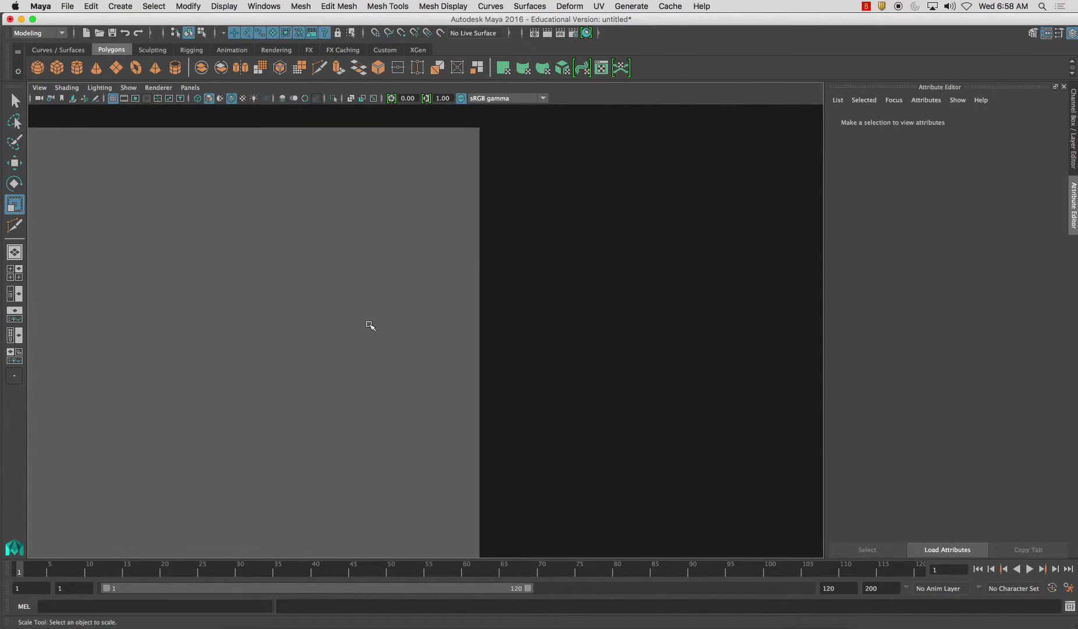
{"action": "left_click", "coordinate": [373, 326]}
{"action": "key", "text": "w"}
{"action": "left_click_drag", "start_coordinate": [375, 328], "coordinate": [394, 347], "text": "alt"}
{"action": "left_click", "coordinate": [472, 351]}
{"action": "key", "text": "v"}
{"action": "left_click_drag", "start_coordinate": [473, 351], "coordinate": [479, 376]}
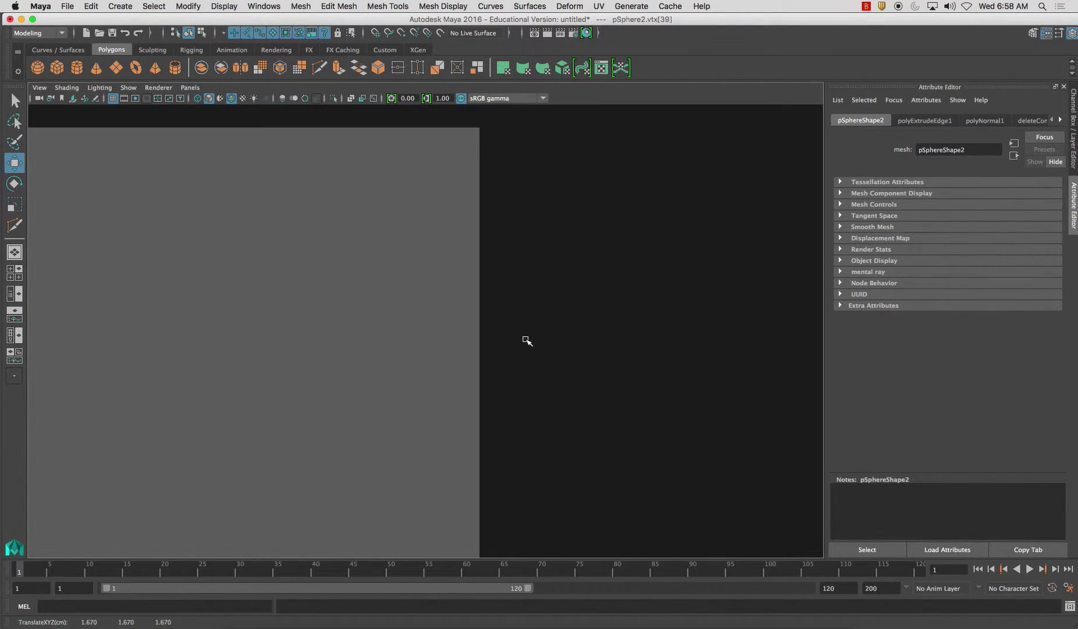
{"action": "left_click", "coordinate": [536, 330]}
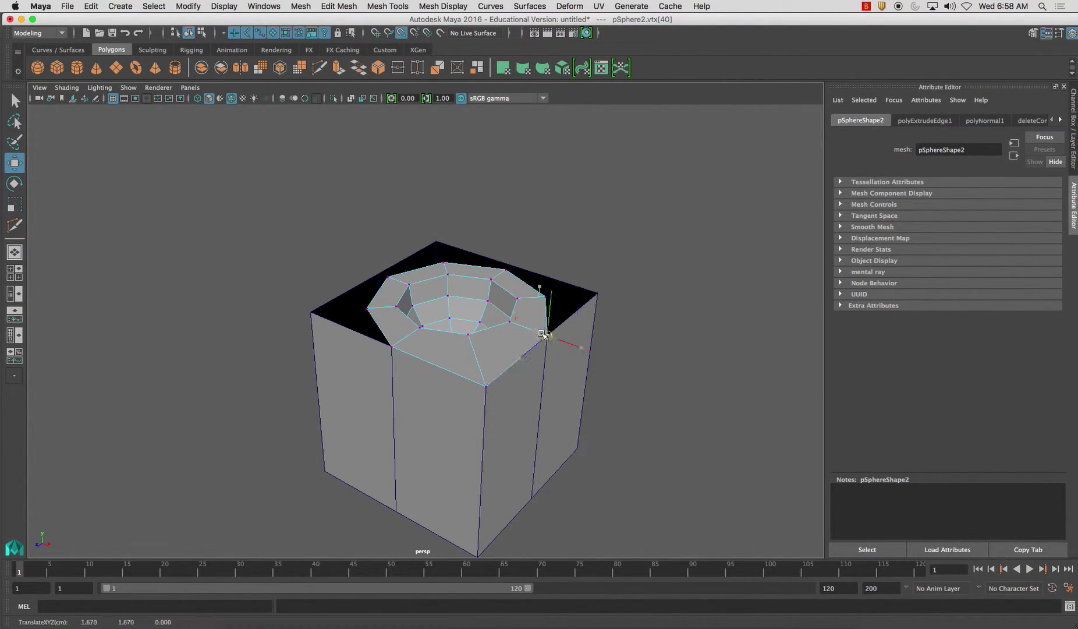
{"action": "left_click_drag", "start_coordinate": [550, 338], "coordinate": [508, 345], "text": "alt"}
{"action": "key", "text": "v"}
{"action": "key", "text": "v"}
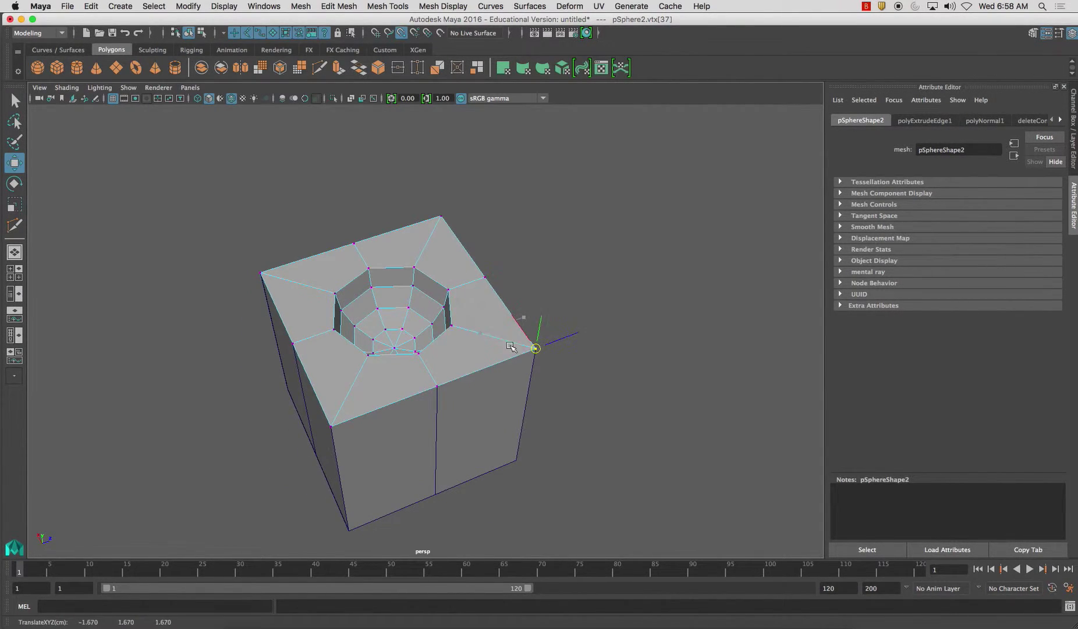
{"action": "left_click", "coordinate": [485, 278]}
{"action": "left_click_drag", "start_coordinate": [407, 327], "coordinate": [556, 303], "text": "alt"}
{"action": "left_click_drag", "start_coordinate": [451, 319], "coordinate": [428, 277], "text": "alt"}
{"action": "right_click", "coordinate": [429, 319]}
{"action": "left_click", "coordinate": [483, 301]}
{"action": "left_click", "coordinate": [454, 345]}
- Combine the snapped bowl mesh and the cube into a single polygon object
{"action": "left_click_drag", "start_coordinate": [363, 256], "coordinate": [466, 254], "text": "alt"}
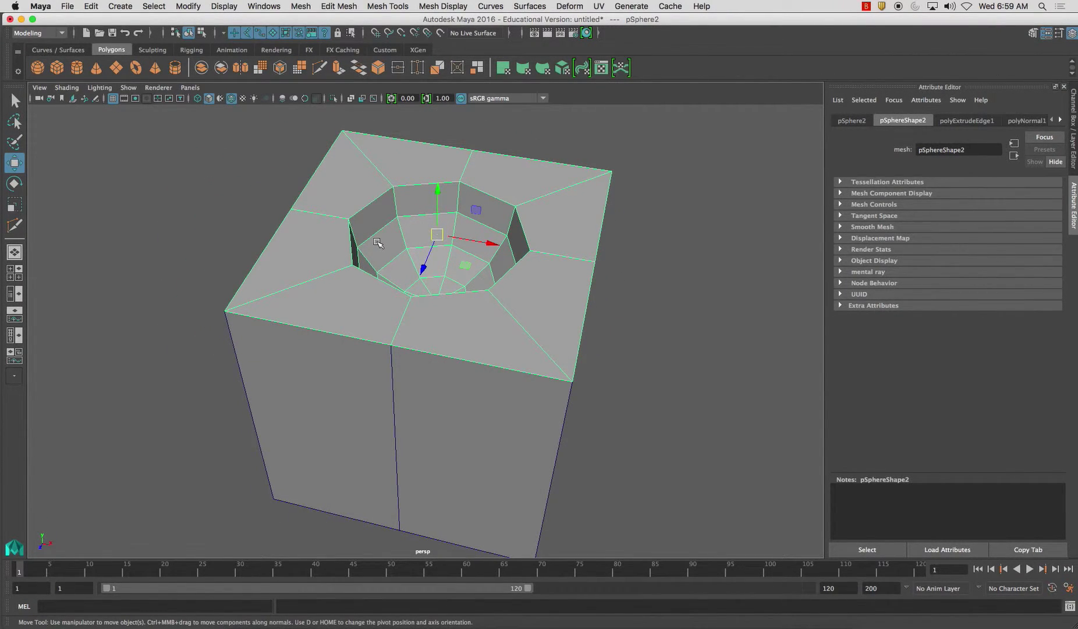
{"action": "left_click_drag", "start_coordinate": [361, 258], "coordinate": [556, 235], "text": "alt"}
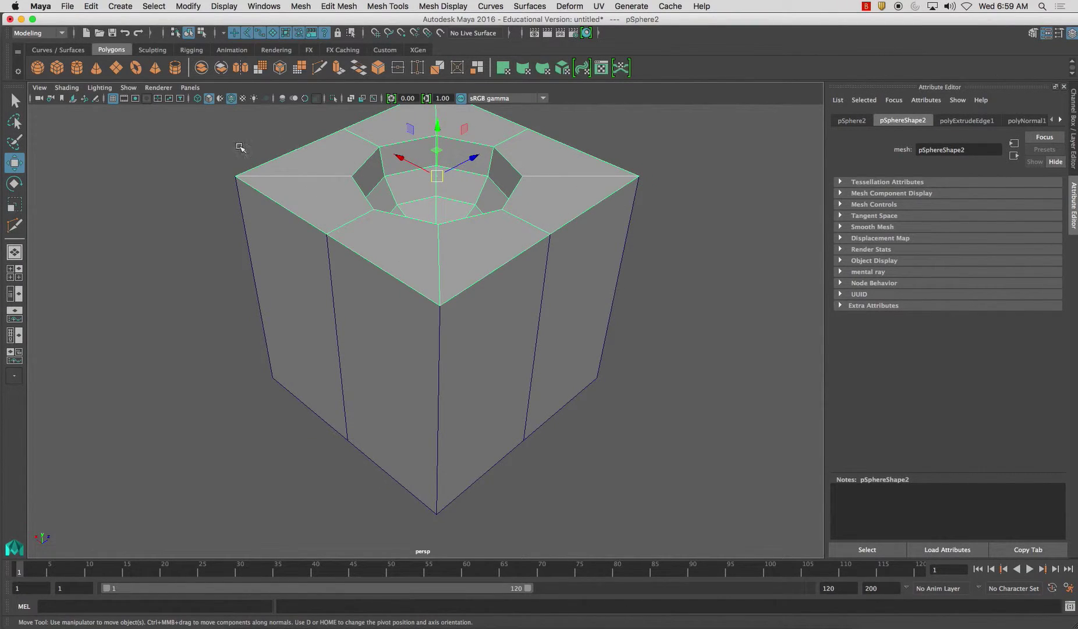
{"action": "left_click_drag", "start_coordinate": [274, 234], "coordinate": [296, 257], "text": "alt"}
{"action": "left_click", "coordinate": [296, 257], "text": "shift"}
{"action": "left_click", "coordinate": [201, 67]}
- Merge the combined mesh's overlapping vertices along the cube's top border and return to object selection
{"action": "right_click_drag", "start_coordinate": [327, 185], "coordinate": [275, 183]}
{"action": "left_click_drag", "start_coordinate": [233, 173], "coordinate": [284, 158], "text": "alt"}
{"action": "left_click_drag", "start_coordinate": [534, 188], "coordinate": [535, 189]}
{"action": "left_click_drag", "start_coordinate": [584, 223], "coordinate": [407, 222], "text": "alt"}
{"action": "right_click_drag", "start_coordinate": [381, 215], "coordinate": [438, 159], "text": "shift"}
{"action": "left_click_drag", "start_coordinate": [437, 159], "coordinate": [408, 193], "text": "alt"}
{"action": "right_click_drag", "start_coordinate": [407, 193], "coordinate": [469, 159]}
- Preview the merged mesh with smoothing and return it to unsmoothed display
{"action": "key", "text": "t"}
{"action": "key", "text": "3"}
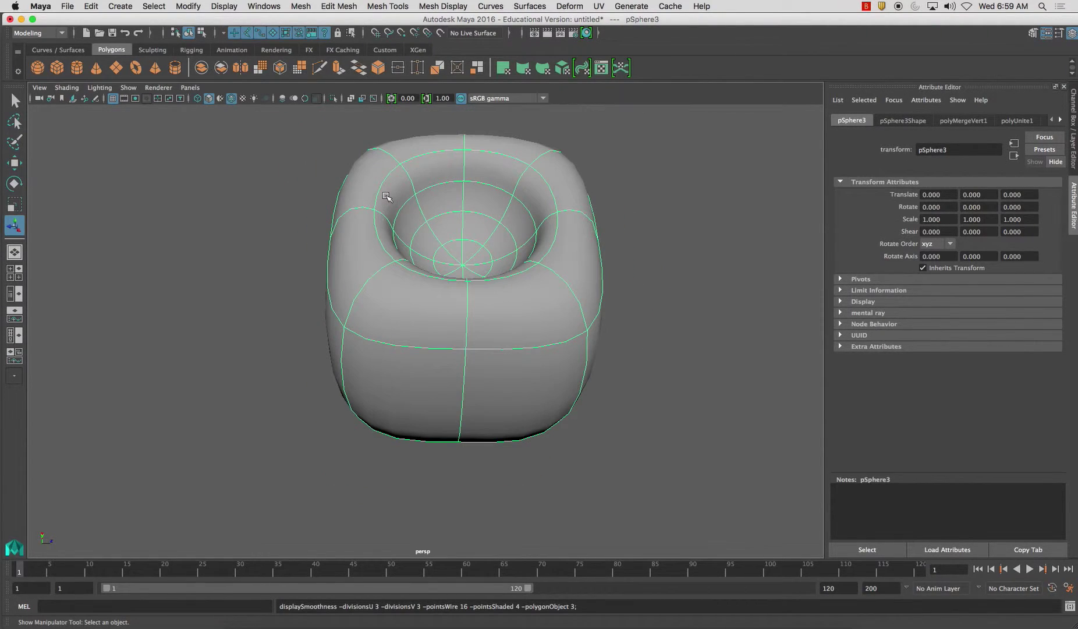
{"action": "mouse_move", "coordinate": [388, 195]}
{"action": "left_mouse_down", "text": "alt"}
{"action": "mouse_move", "coordinate": [409, 216]}
{"action": "mouse_move", "coordinate": [272, 210]}
{"action": "mouse_move", "coordinate": [317, 224]}
{"action": "mouse_move", "coordinate": [383, 202]}
{"action": "left_mouse_up", "text": "alt"}
{"action": "key", "text": "1"}
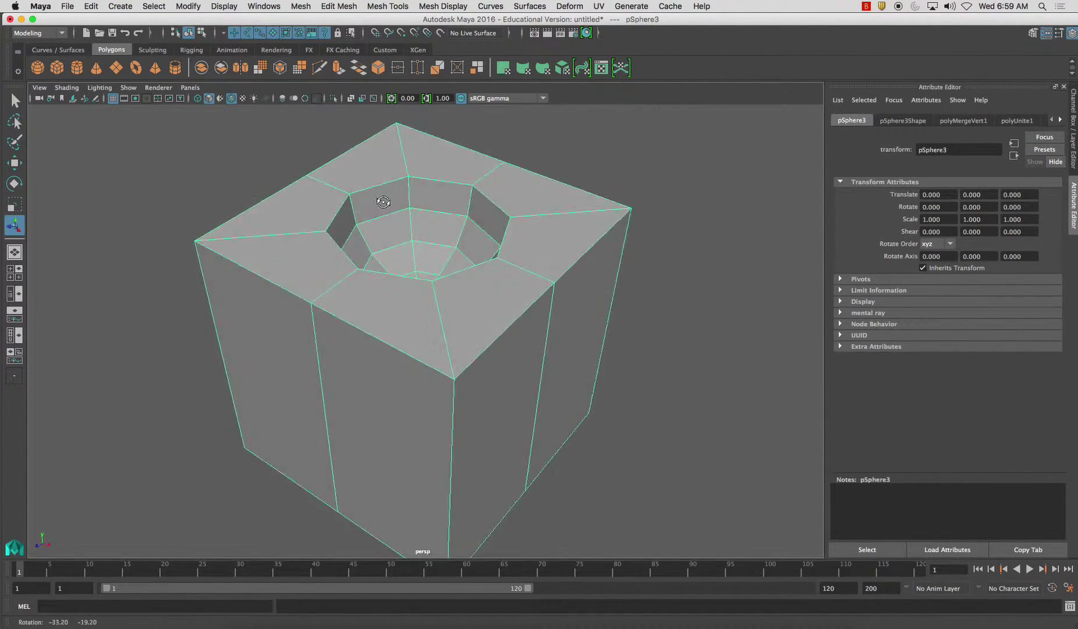
- Bevel the edge loop around the hole's rim with 2 segments and a fraction of 0.1
{"action": "key", "text": "F10"}
{"action": "double_click", "coordinate": [384, 186]}
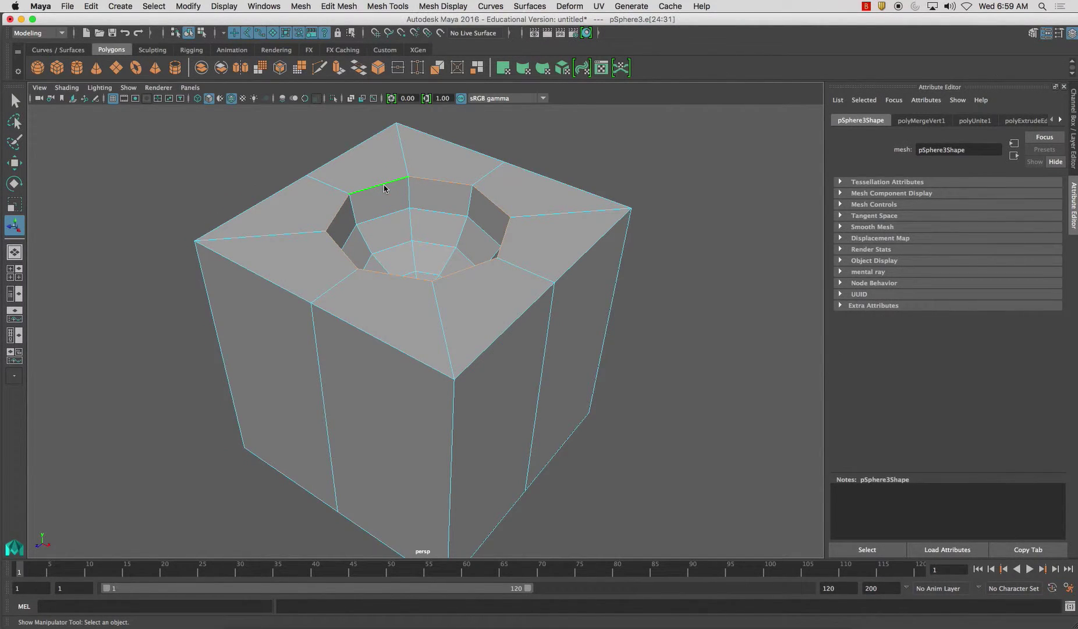
{"action": "left_click_drag", "start_coordinate": [287, 200], "coordinate": [404, 214], "text": "alt"}
{"action": "right_click", "coordinate": [394, 219], "text": "shift"}
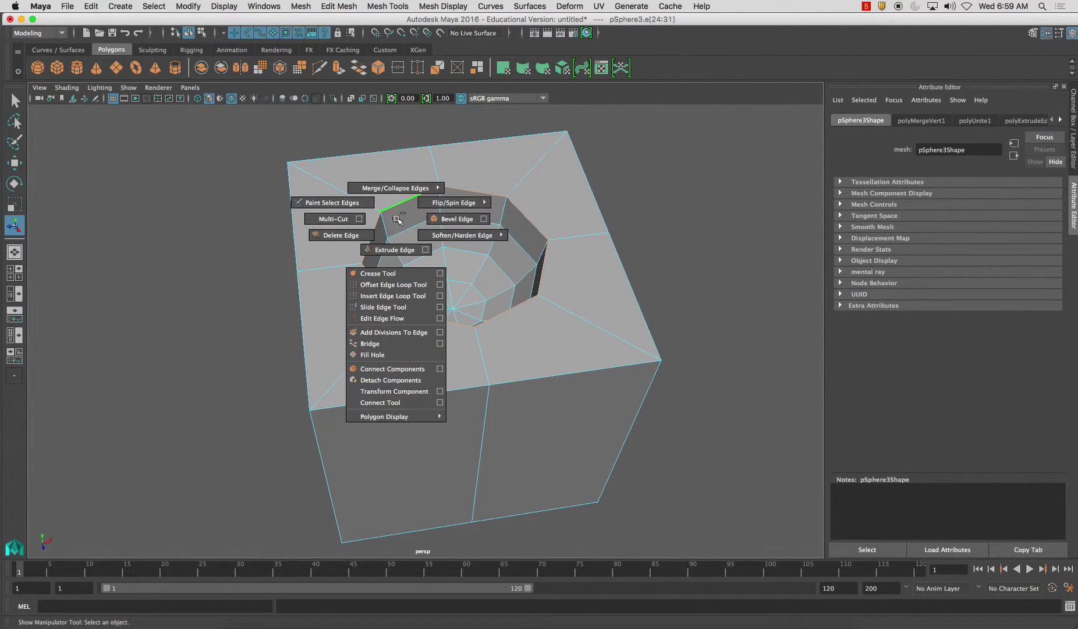
{"action": "left_click", "coordinate": [480, 218]}
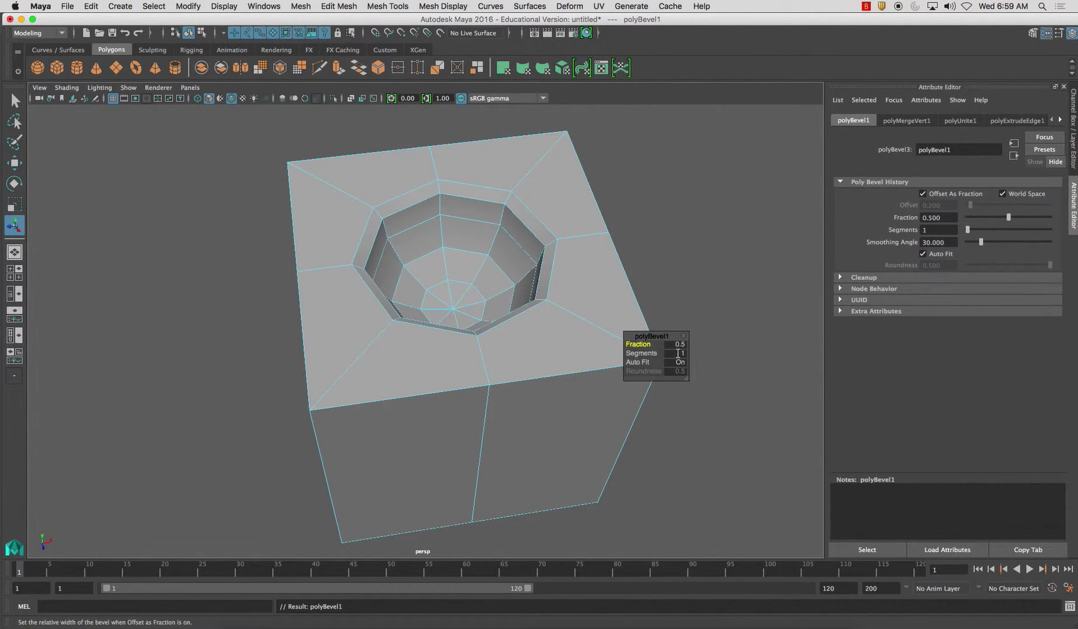
{"action": "left_click", "coordinate": [677, 353]}
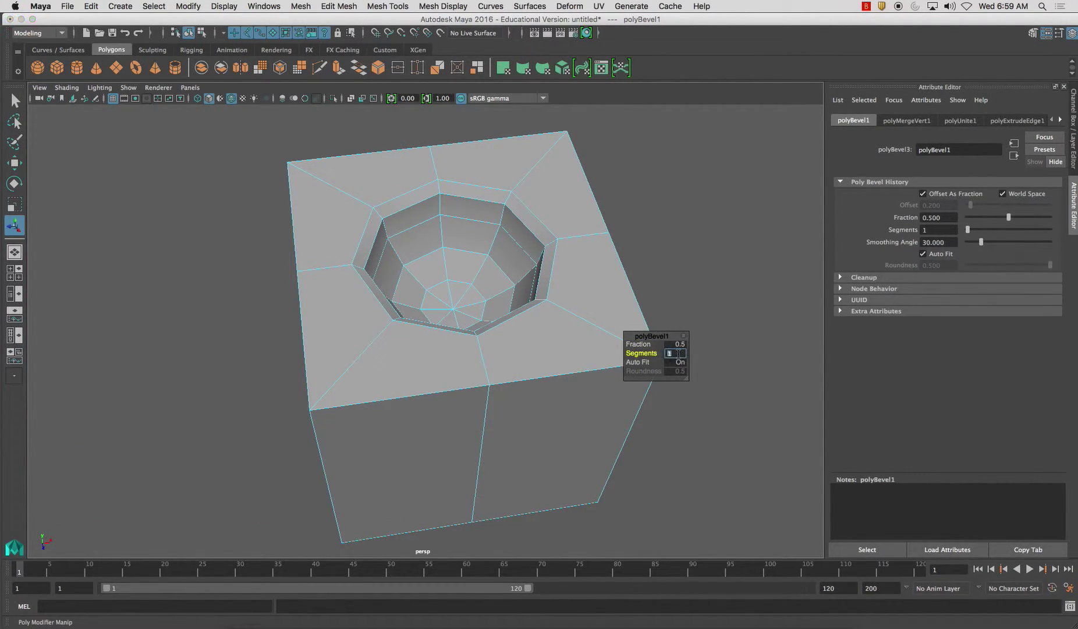
{"action": "key", "text": "Return"}
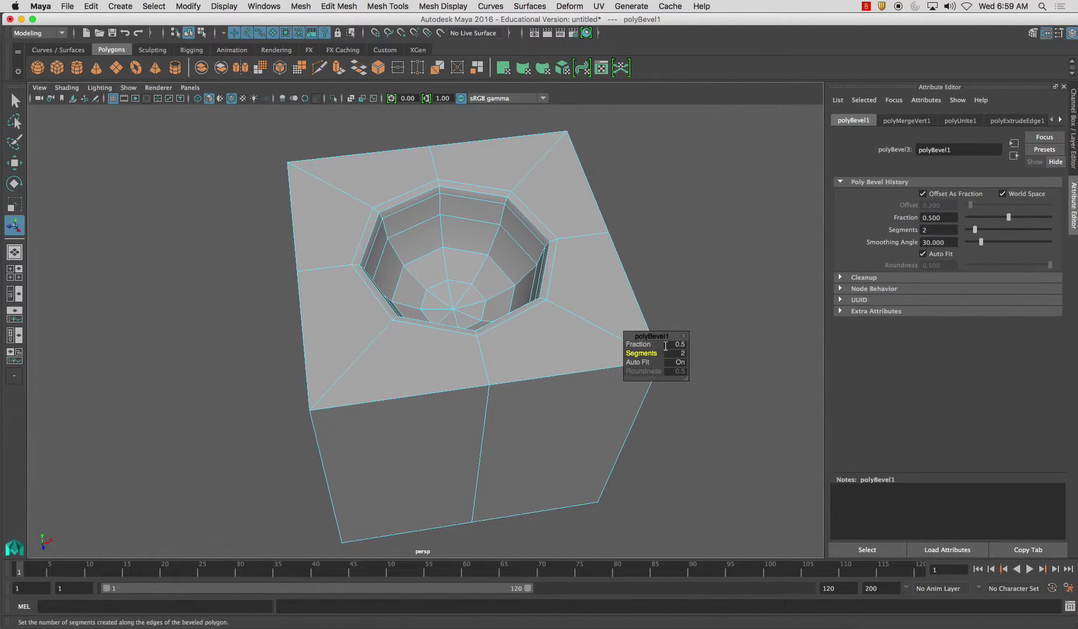
{"action": "left_click_drag", "start_coordinate": [652, 345], "coordinate": [647, 344]}
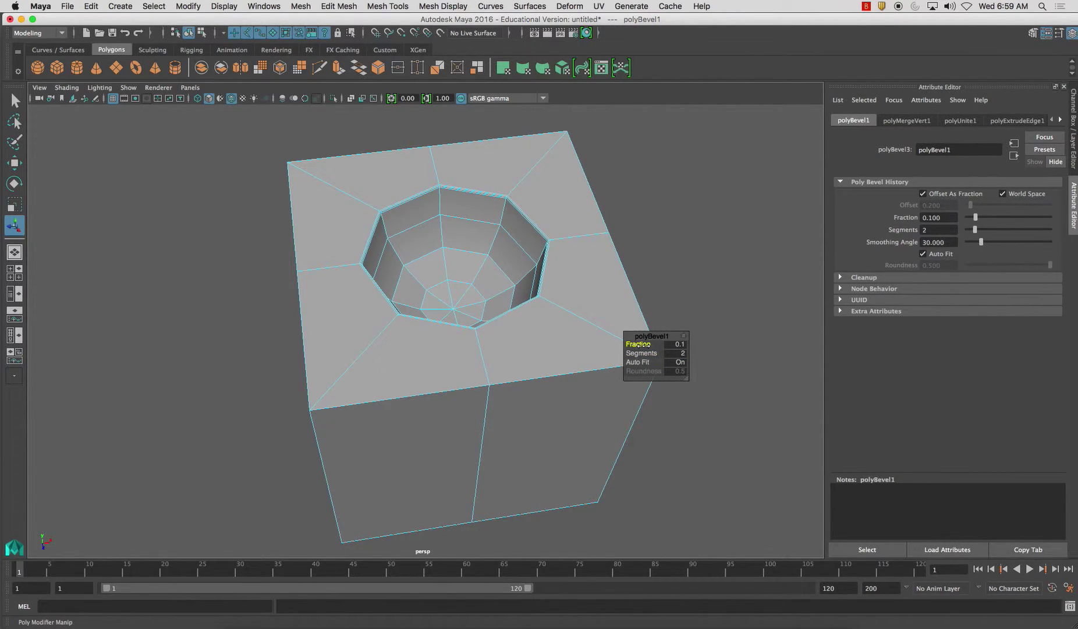
- Preview the bevelled mesh with smoothing and examine the hole's rim
{"action": "left_click_drag", "start_coordinate": [476, 264], "coordinate": [272, 245], "text": "alt"}
{"action": "right_click_drag", "start_coordinate": [330, 206], "coordinate": [356, 187]}
{"action": "key", "text": "3"}
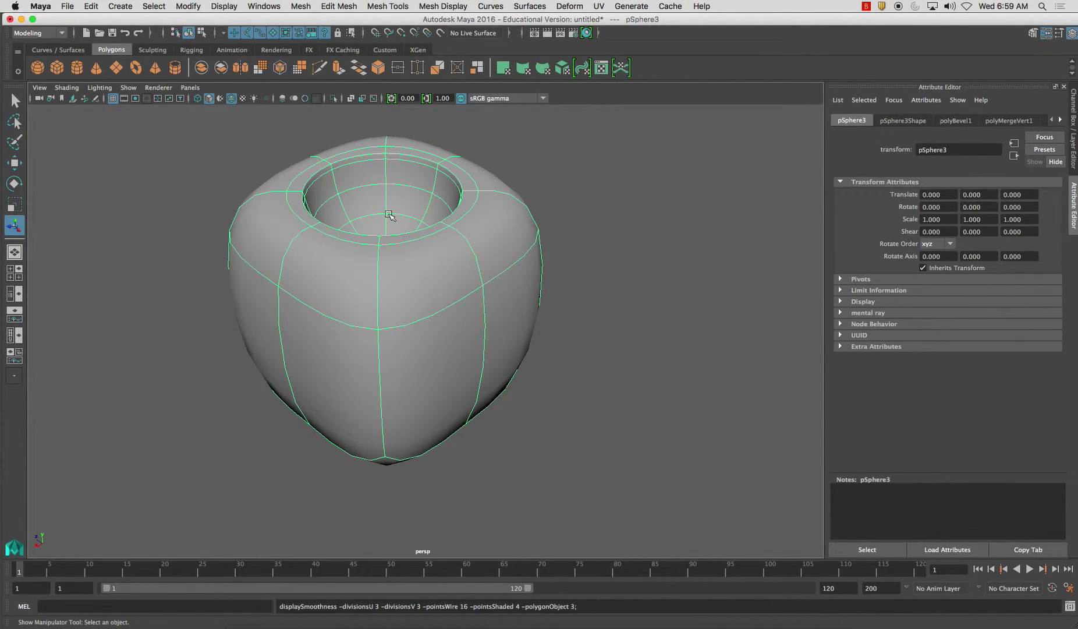
{"action": "left_click", "coordinate": [494, 170]}
{"action": "left_click_drag", "start_coordinate": [493, 170], "coordinate": [464, 225], "text": "alt"}
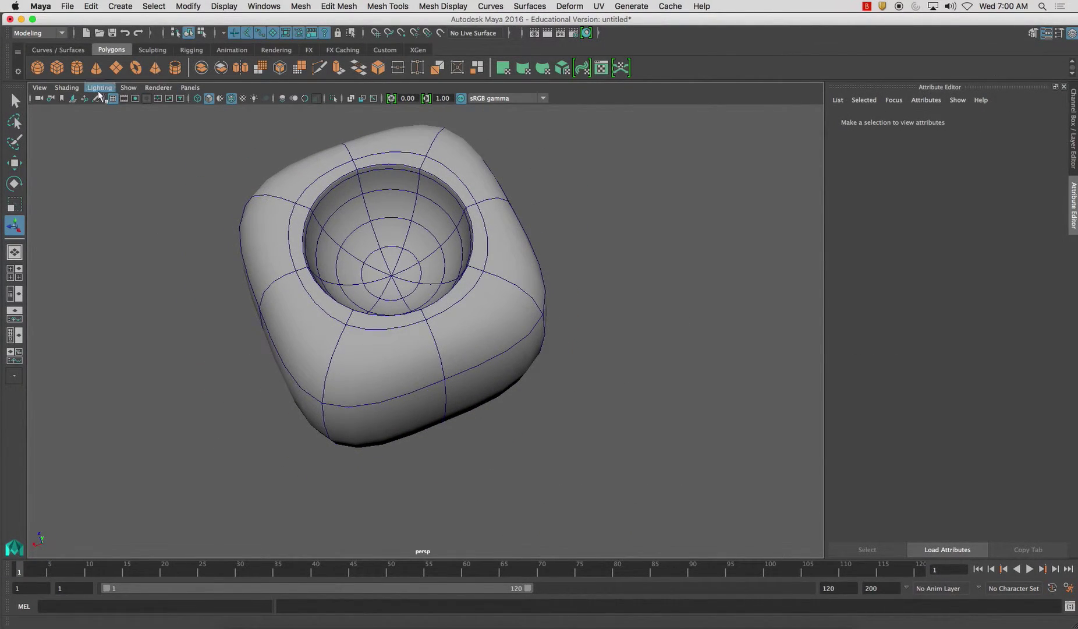
- Turn off Wireframe on Shaded, inspect the smoothed hole, and return the mesh to unsmoothed display
{"action": "left_click", "coordinate": [67, 87]}
{"action": "left_click", "coordinate": [87, 200]}
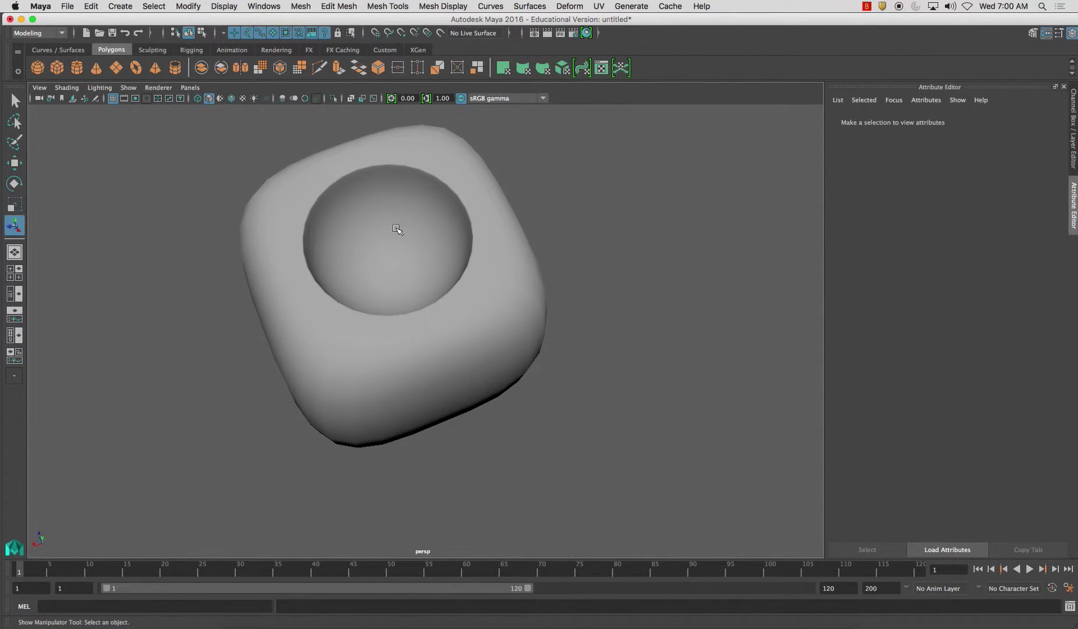
{"action": "left_click_drag", "start_coordinate": [398, 230], "coordinate": [422, 172], "text": "alt"}
{"action": "left_click_drag", "start_coordinate": [390, 229], "coordinate": [366, 223], "text": "alt"}
{"action": "left_click", "coordinate": [313, 190]}
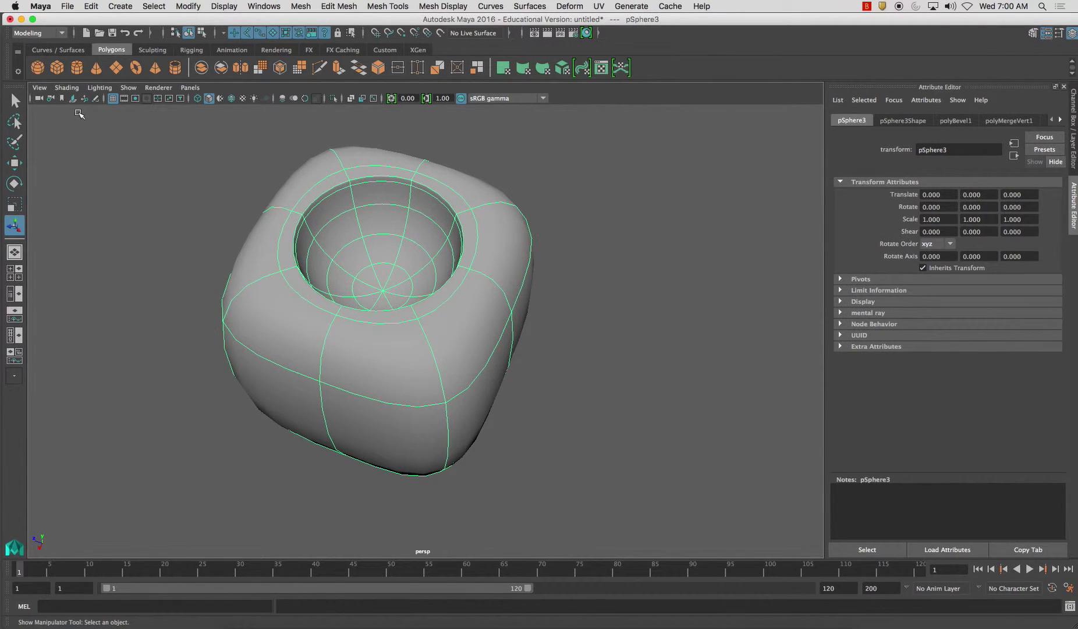
{"action": "key", "text": "1"}
- Try to select the edge loops around the cube's outer top, vertical and bottom edges
{"action": "right_click_drag", "start_coordinate": [280, 234], "coordinate": [288, 179]}
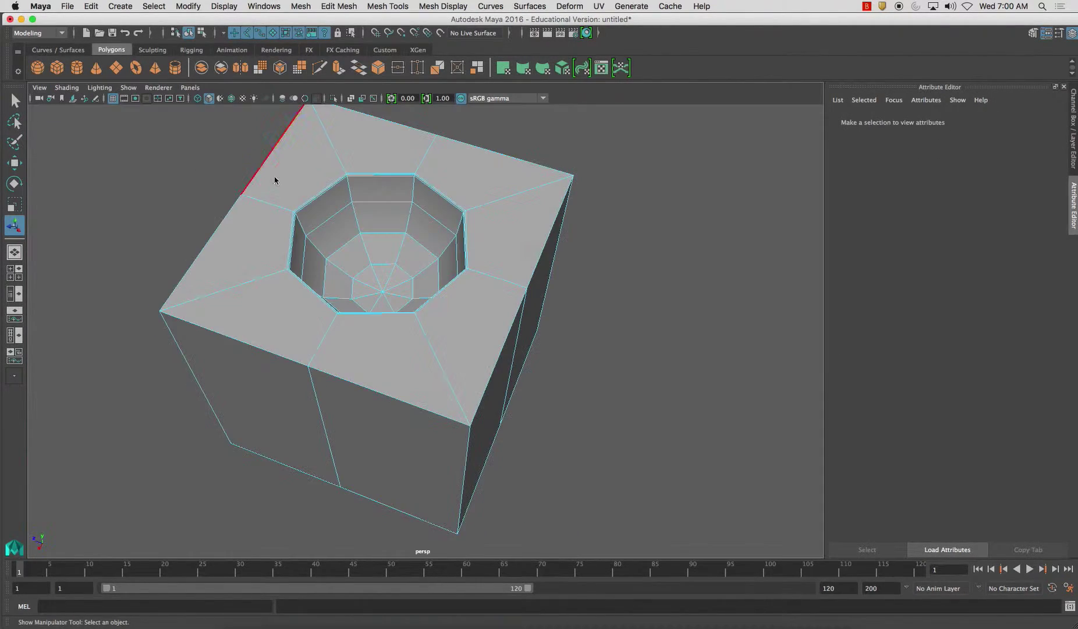
{"action": "double_click", "coordinate": [263, 174]}
{"action": "left_click_drag", "start_coordinate": [265, 193], "coordinate": [355, 273], "text": "alt"}
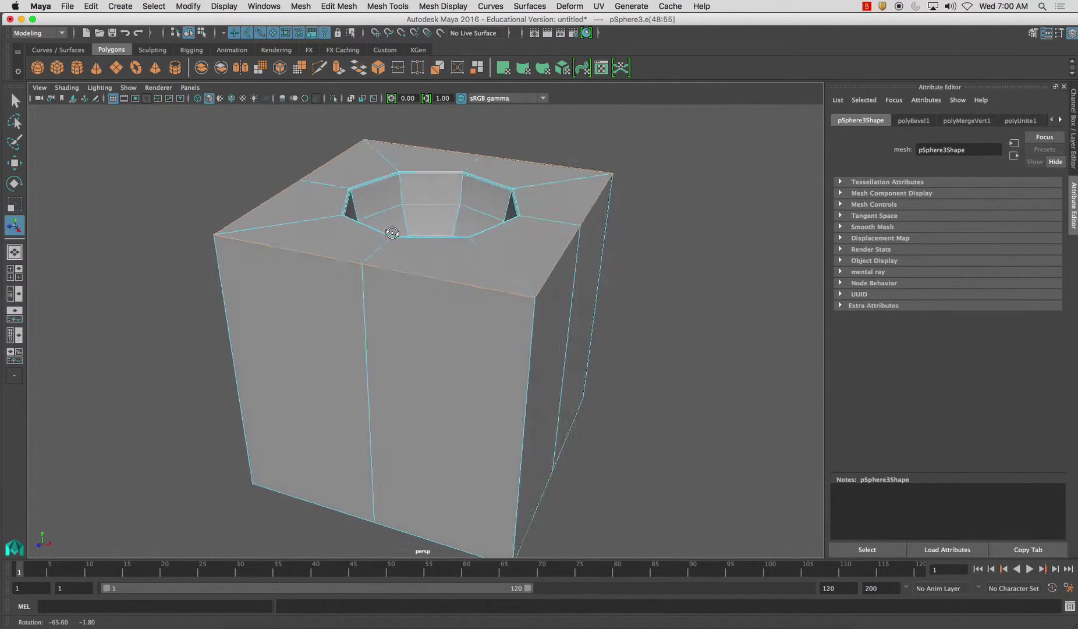
{"action": "left_click", "coordinate": [351, 277]}
{"action": "left_click_drag", "start_coordinate": [259, 343], "coordinate": [296, 294], "text": "alt"}
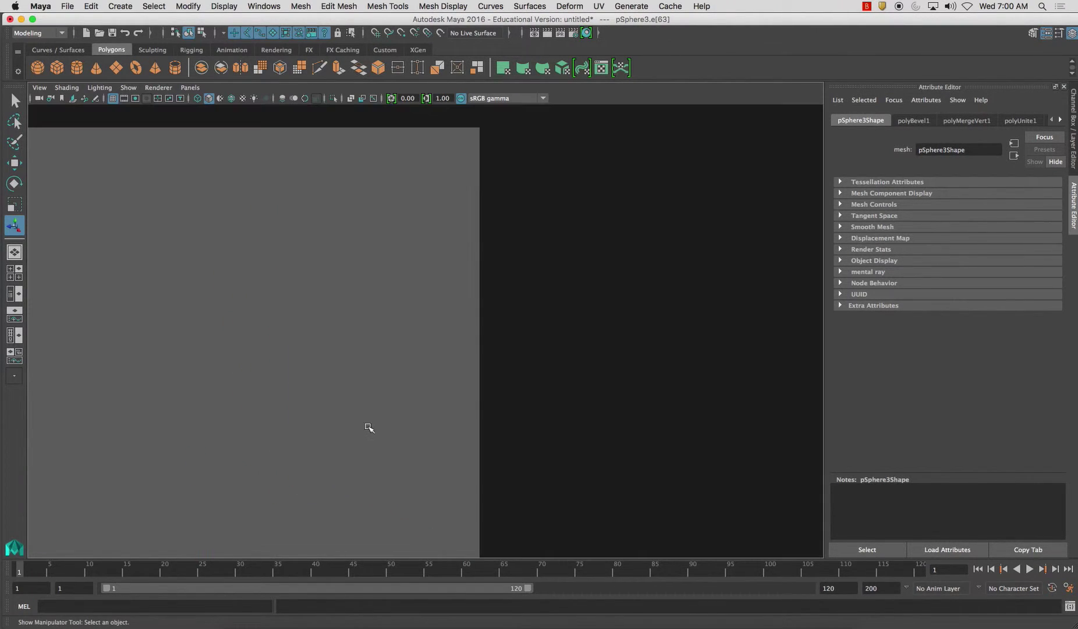
{"action": "double_click", "coordinate": [359, 407]}
{"action": "left_click_drag", "start_coordinate": [359, 404], "coordinate": [411, 368], "text": "alt"}
{"action": "left_click", "coordinate": [381, 374], "text": "shift"}
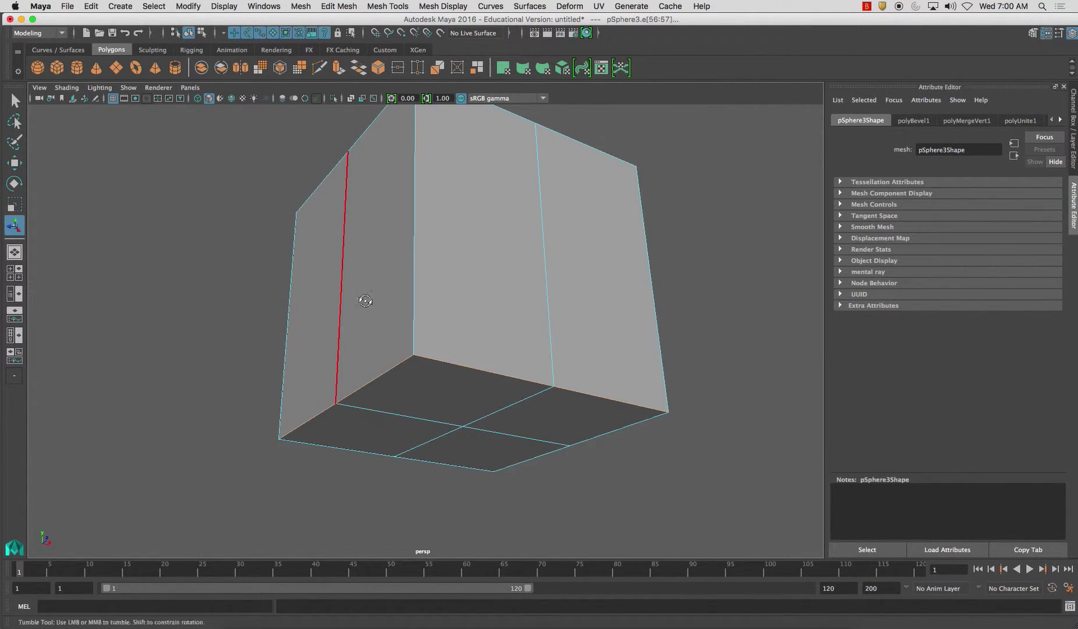
{"action": "left_click_drag", "start_coordinate": [365, 300], "coordinate": [322, 332], "text": "alt"}
- Merge the overlapping vertices at one corner of the cube's top outline and at the adjacent edge midpoint
{"action": "right_click_drag", "start_coordinate": [326, 266], "coordinate": [299, 261]}
{"action": "left_click_drag", "start_coordinate": [297, 261], "coordinate": [231, 254], "text": "alt"}
{"action": "left_click", "coordinate": [224, 257], "text": "shift"}
{"action": "right_click_drag", "start_coordinate": [231, 256], "coordinate": [239, 200], "text": "shift"}
{"action": "right_click_drag", "start_coordinate": [314, 187], "coordinate": [324, 179], "text": "shift"}
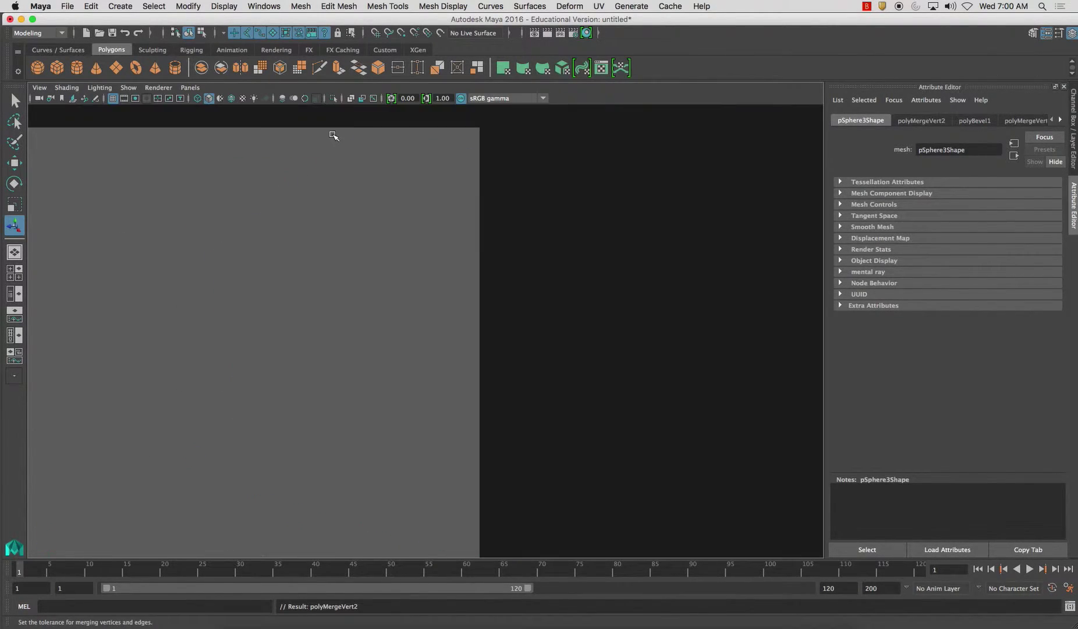
{"action": "left_click_drag", "start_coordinate": [290, 170], "coordinate": [317, 192]}
{"action": "right_click_drag", "start_coordinate": [324, 181], "coordinate": [339, 127], "text": "shift"}
- Merge the overlapping vertices at the remaining corners and edge midpoints around the cube's top outline
{"action": "left_click_drag", "start_coordinate": [340, 127], "coordinate": [384, 143]}
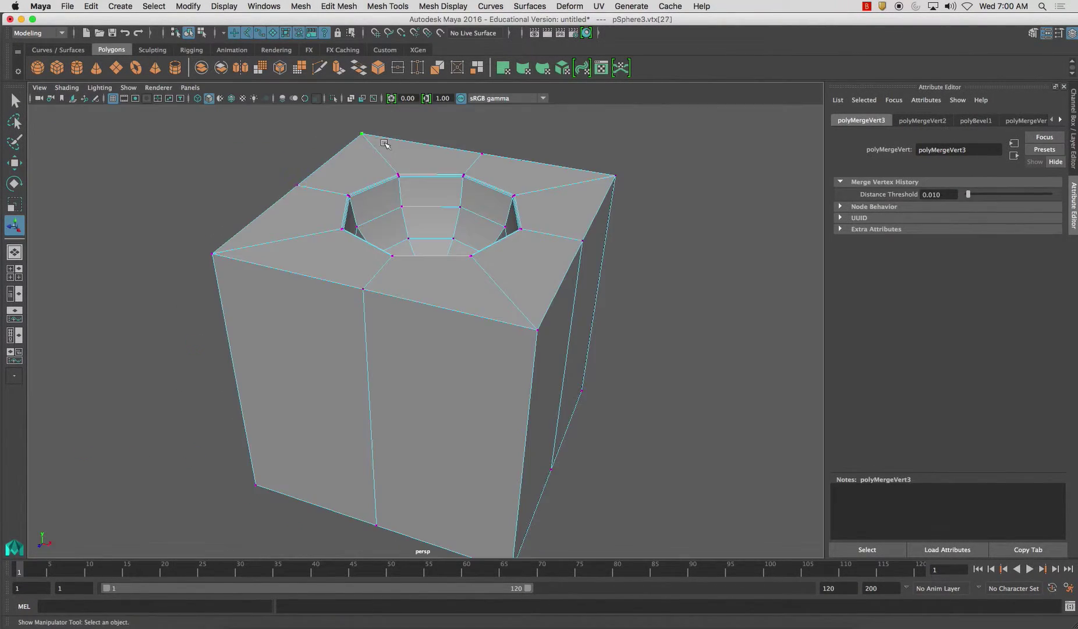
{"action": "key", "text": "g"}
{"action": "left_click_drag", "start_coordinate": [458, 139], "coordinate": [512, 166]}
{"action": "key", "text": "g"}
{"action": "left_click_drag", "start_coordinate": [577, 154], "coordinate": [642, 186]}
{"action": "key", "text": "g"}
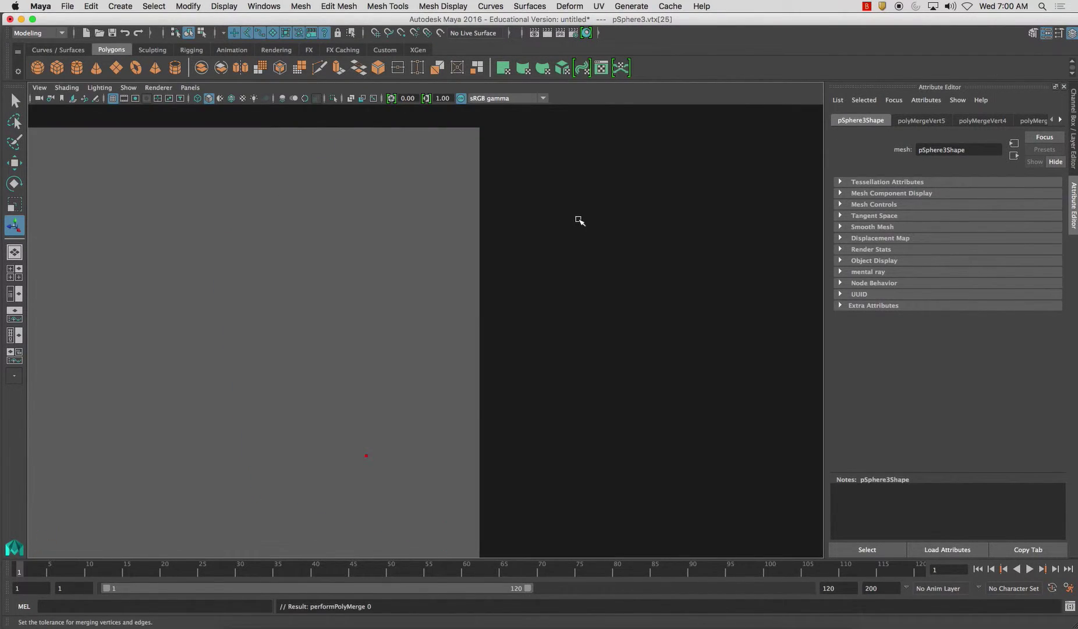
{"action": "left_click_drag", "start_coordinate": [524, 317], "coordinate": [540, 341]}
{"action": "key", "text": "g"}
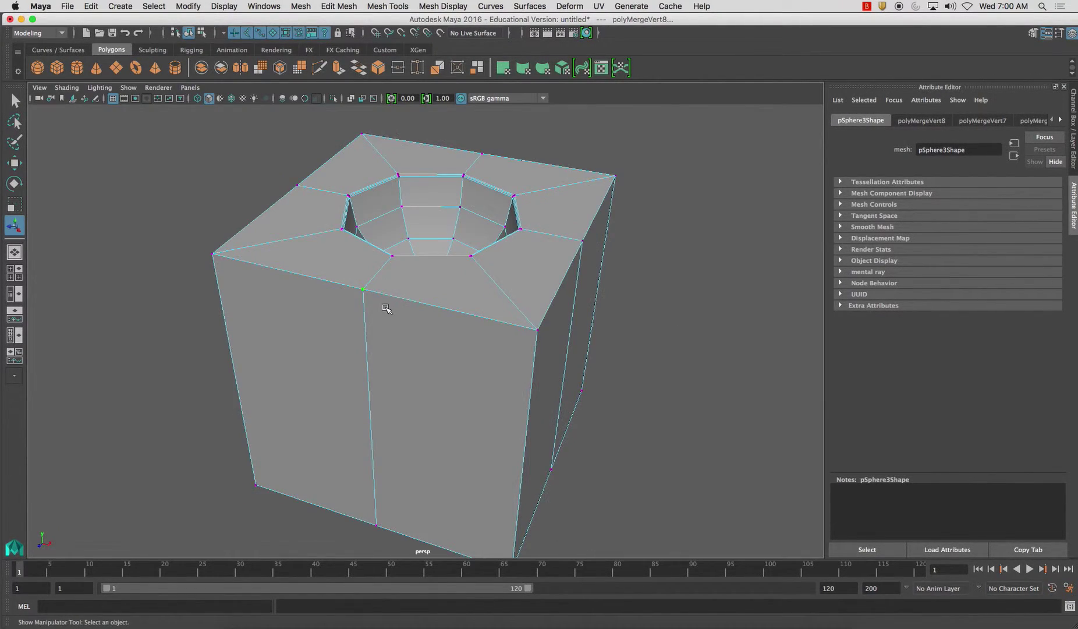
{"action": "key", "text": "g"}
- Turn on the smooth preview for the merged mesh and return to object selection
{"action": "key", "text": "3"}
{"action": "left_click_drag", "start_coordinate": [385, 305], "coordinate": [445, 248], "text": "alt"}
{"action": "right_click_drag", "start_coordinate": [445, 248], "coordinate": [488, 231]}
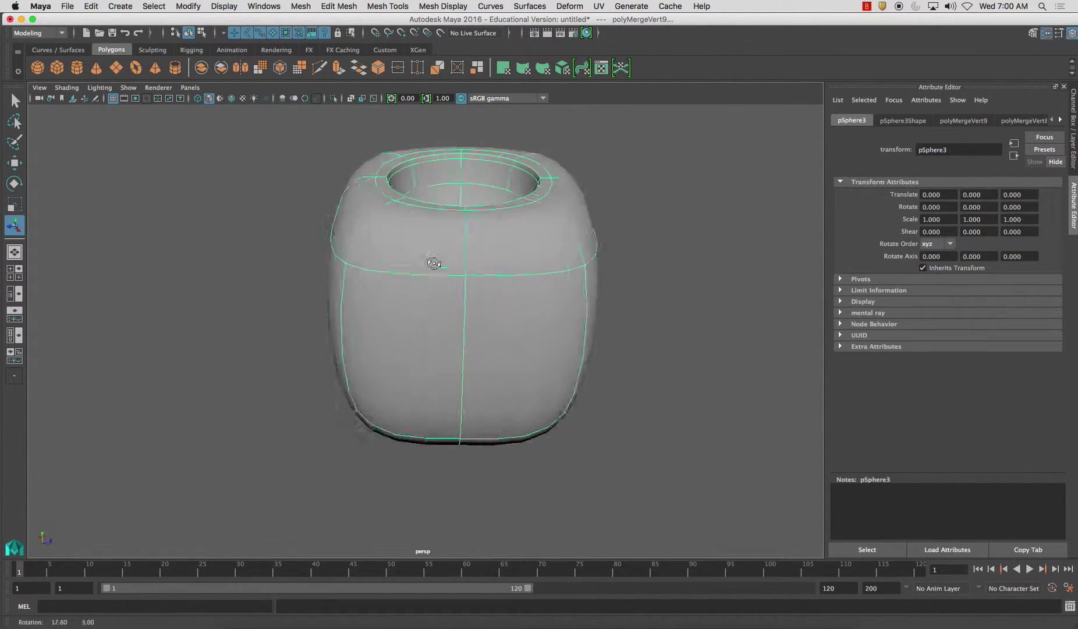
- Bevel the edge loop around the cube's outer top border with 2 segments and a fraction of 0.1
{"action": "key", "text": "F10"}
{"action": "left_click", "coordinate": [381, 259]}
{"action": "left_click_drag", "start_coordinate": [381, 259], "coordinate": [433, 248], "text": "alt"}
{"action": "right_click_drag", "start_coordinate": [433, 248], "coordinate": [429, 251], "text": "shift"}
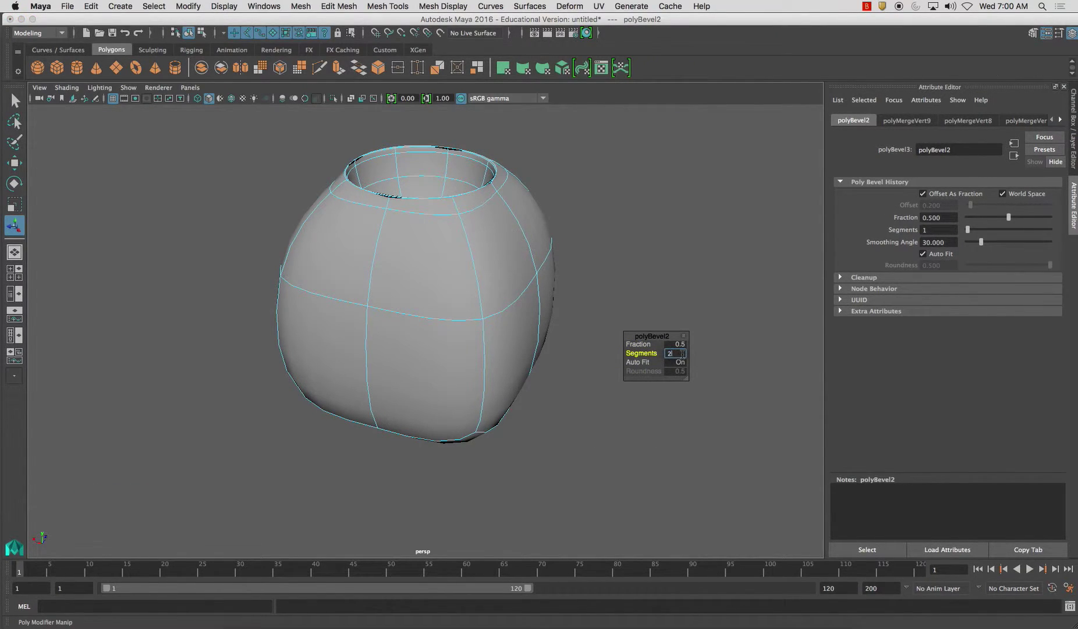
{"action": "key", "text": "Return"}
{"action": "left_click_drag", "start_coordinate": [649, 344], "coordinate": [639, 344]}
- Bevel the edge loop around the cube's bottom border with 2 segments and a reduced fraction
{"action": "left_click_drag", "start_coordinate": [512, 273], "coordinate": [485, 272], "text": "alt"}
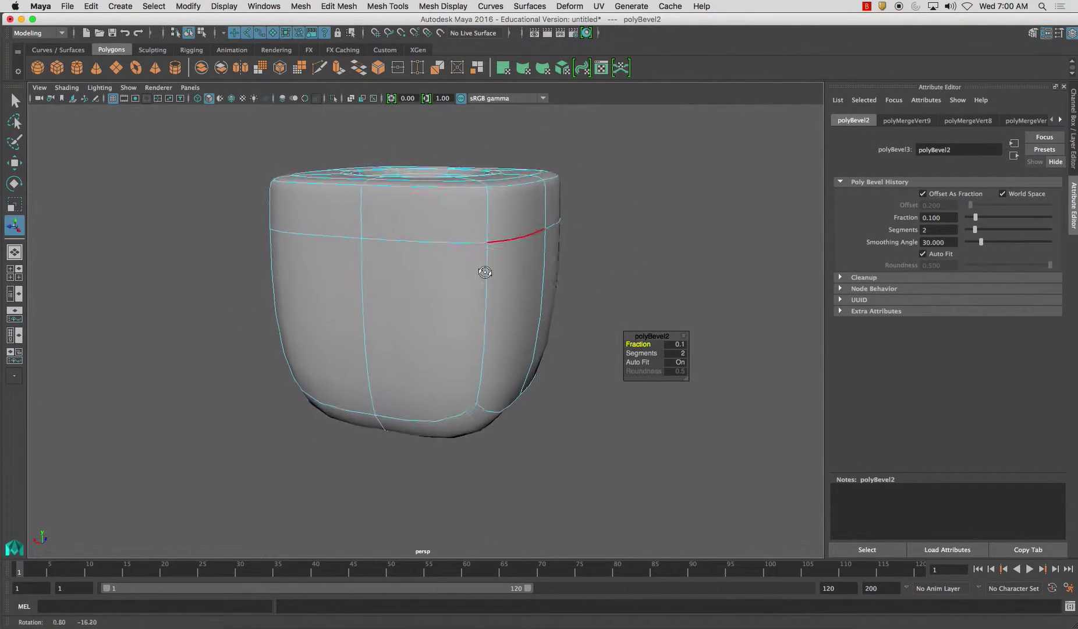
{"action": "left_click", "coordinate": [449, 400]}
{"action": "double_click", "coordinate": [499, 408], "text": "shift"}
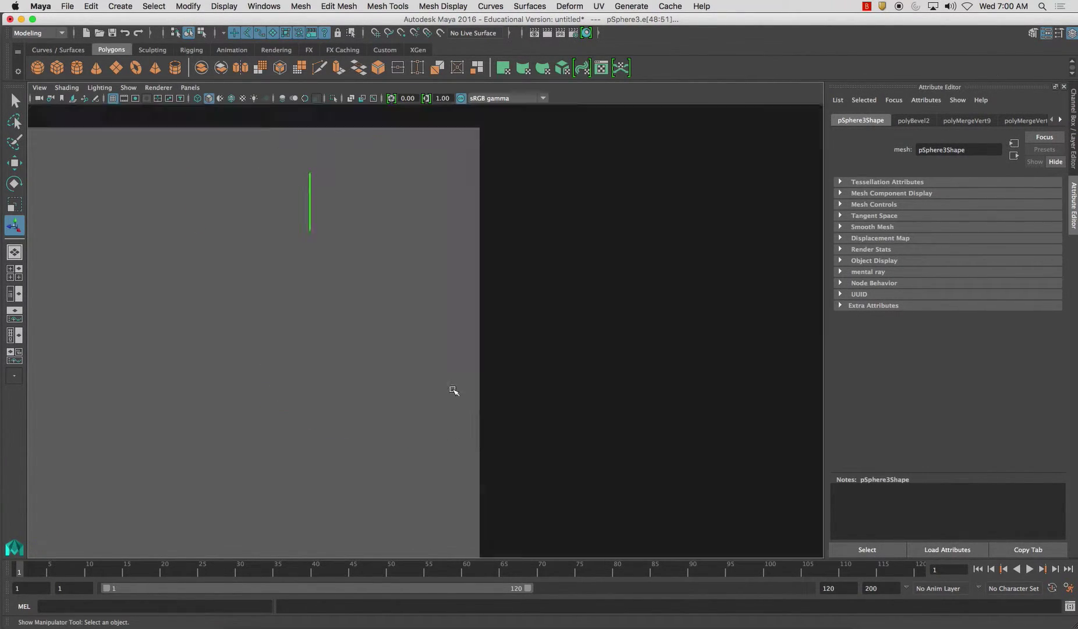
{"action": "right_click_drag", "start_coordinate": [366, 380], "coordinate": [413, 376], "text": "shift"}
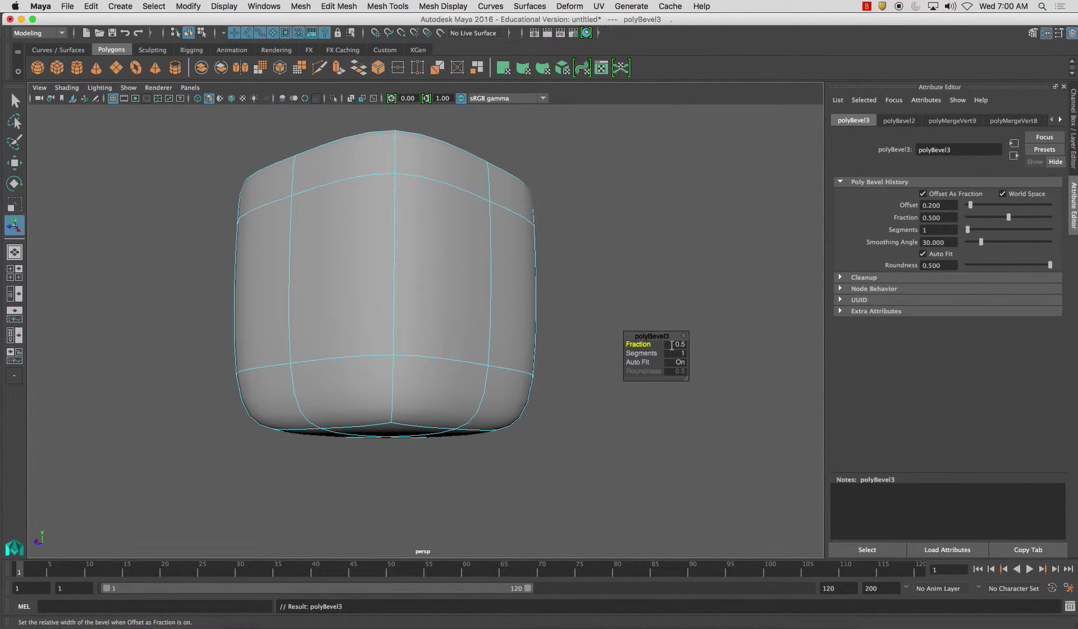
{"action": "left_click", "coordinate": [677, 352]}
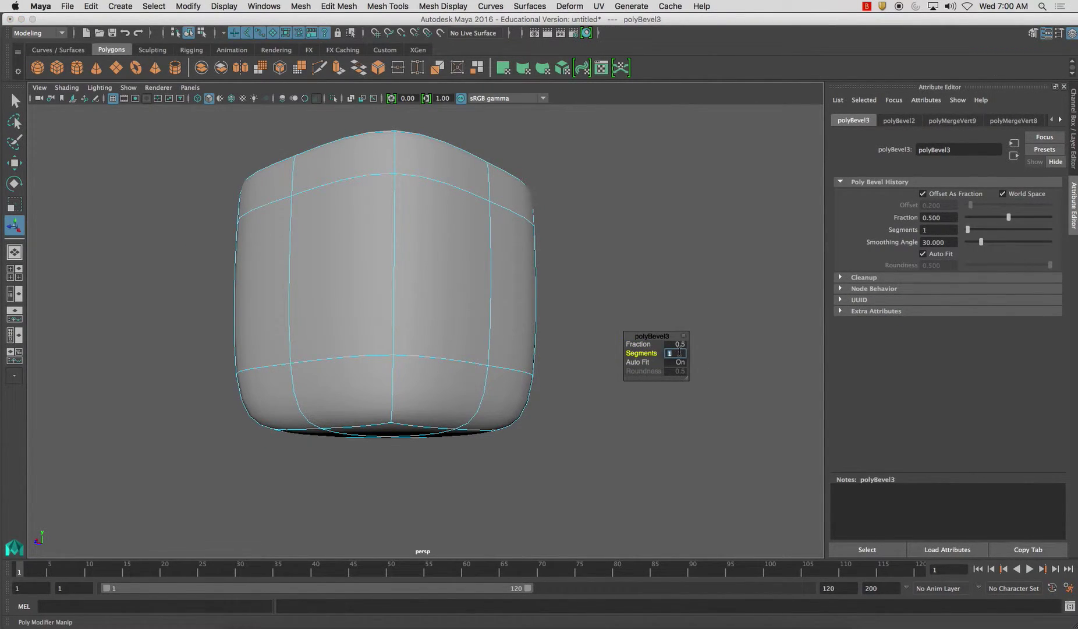
{"action": "type", "text": "2"}
{"action": "key", "text": "Return"}
{"action": "left_click_drag", "start_coordinate": [650, 345], "coordinate": [642, 344]}
- Try to bevel the full edge loops running along the cube's vertical corners
{"action": "left_click_drag", "start_coordinate": [518, 364], "coordinate": [347, 360], "text": "alt"}
{"action": "left_click", "coordinate": [351, 327]}
{"action": "left_click_drag", "start_coordinate": [373, 301], "coordinate": [494, 329], "text": "alt"}
{"action": "left_click", "coordinate": [353, 335], "text": "shift"}
{"action": "mouse_move", "coordinate": [354, 338]}
{"action": "left_mouse_down", "text": "alt"}
{"action": "mouse_move", "coordinate": [349, 352]}
{"action": "mouse_move", "coordinate": [457, 349]}
{"action": "mouse_move", "coordinate": [384, 348]}
{"action": "mouse_move", "coordinate": [387, 378]}
{"action": "mouse_move", "coordinate": [450, 348]}
{"action": "mouse_move", "coordinate": [373, 352]}
{"action": "mouse_move", "coordinate": [485, 379]}
{"action": "mouse_move", "coordinate": [373, 340]}
{"action": "mouse_move", "coordinate": [360, 353]}
{"action": "left_mouse_up", "text": "alt"}
{"action": "left_click", "coordinate": [380, 339], "text": "shift"}
{"action": "right_click", "coordinate": [351, 340], "text": "shift"}
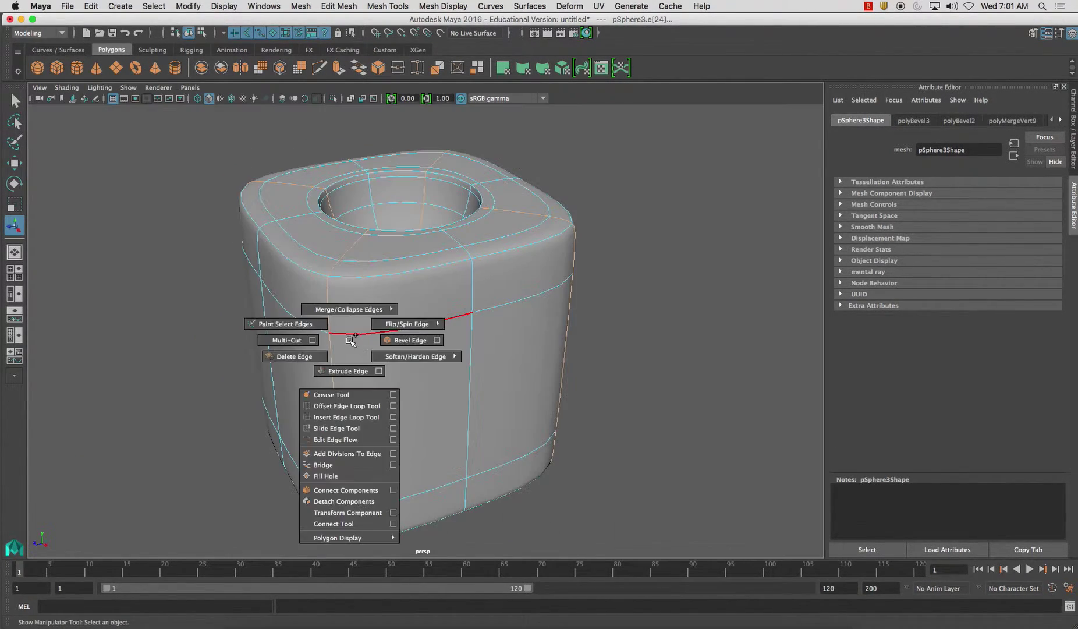
{"action": "left_click", "coordinate": [393, 342]}
{"action": "left_click_drag", "start_coordinate": [393, 342], "coordinate": [422, 341], "text": "alt"}
{"action": "key", "text": "super+z"}
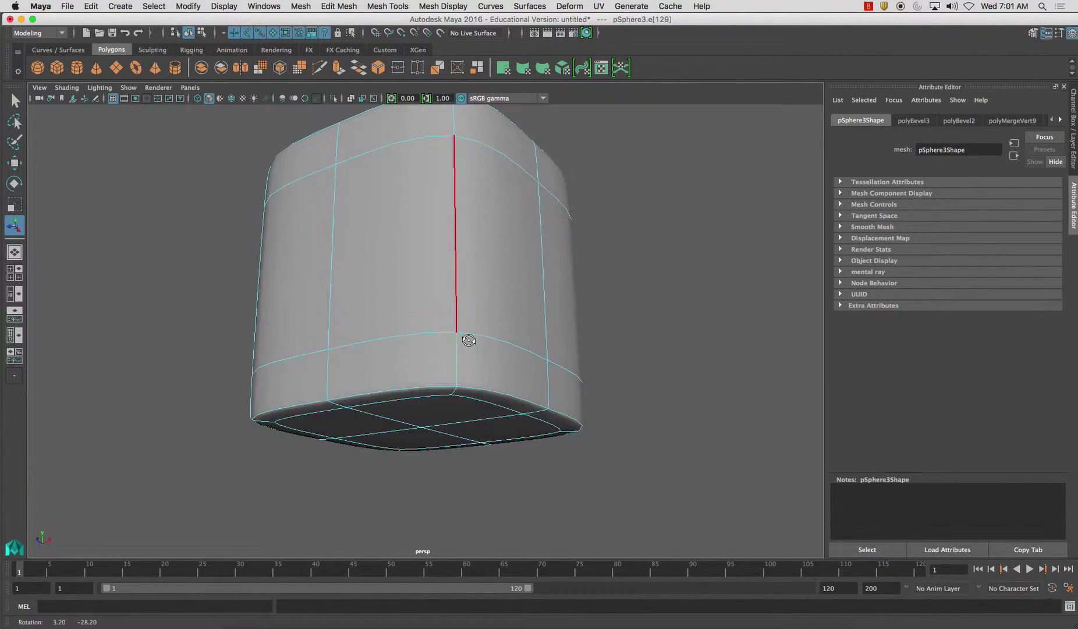
- Bevel the cube's four vertical corner edges, including their short end segments, with 2 segments and a fraction of 0.1
{"action": "left_click", "coordinate": [458, 340]}
{"action": "double_click", "coordinate": [457, 343], "text": "shift"}
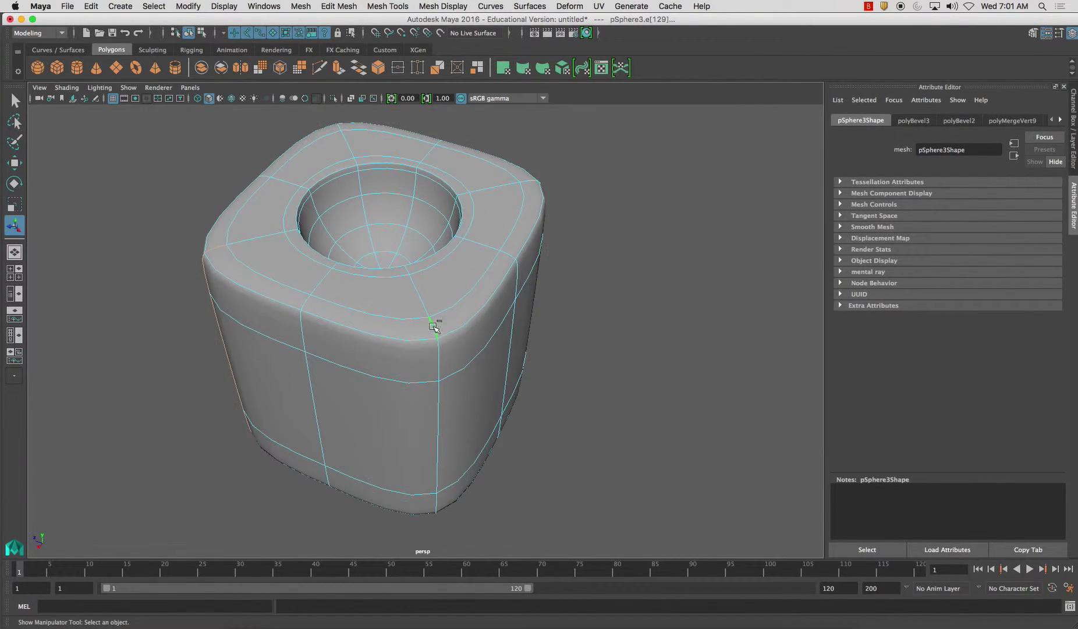
{"action": "double_click", "coordinate": [435, 326], "text": "shift"}
{"action": "left_click_drag", "start_coordinate": [434, 327], "coordinate": [397, 341], "text": "alt"}
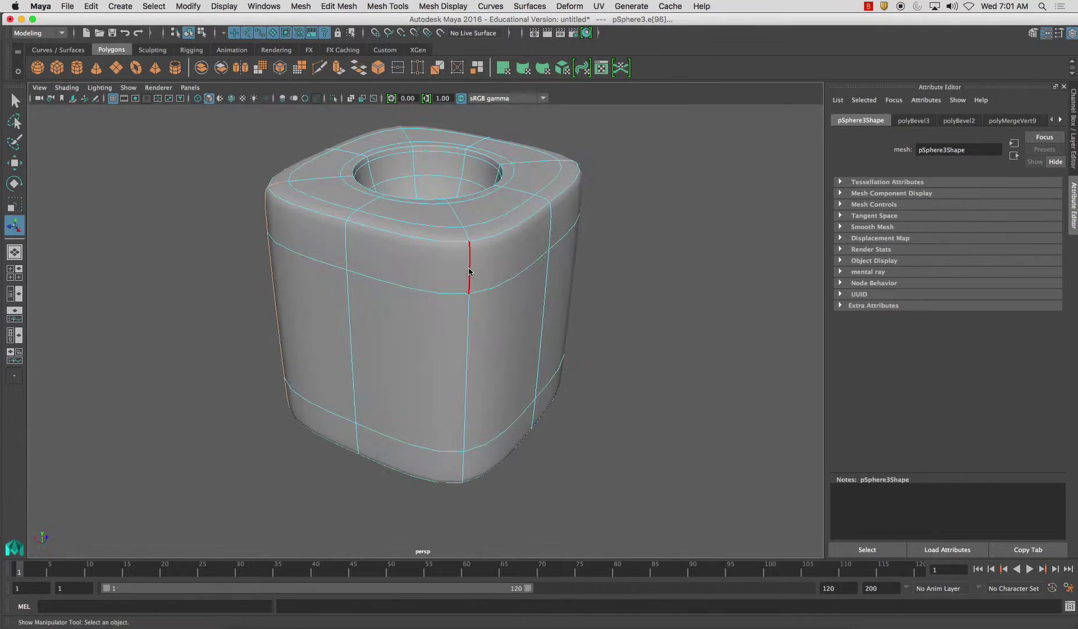
{"action": "double_click", "coordinate": [462, 331], "text": "shift"}
{"action": "mouse_move", "coordinate": [462, 332]}
{"action": "left_mouse_down", "text": "alt"}
{"action": "mouse_move", "coordinate": [444, 306]}
{"action": "mouse_move", "coordinate": [453, 351]}
{"action": "left_mouse_up", "text": "alt"}
{"action": "left_click_drag", "start_coordinate": [448, 408], "coordinate": [456, 424], "text": "alt"}
{"action": "double_click", "coordinate": [378, 353], "text": "shift"}
{"action": "left_click_drag", "start_coordinate": [380, 352], "coordinate": [414, 303], "text": "alt"}
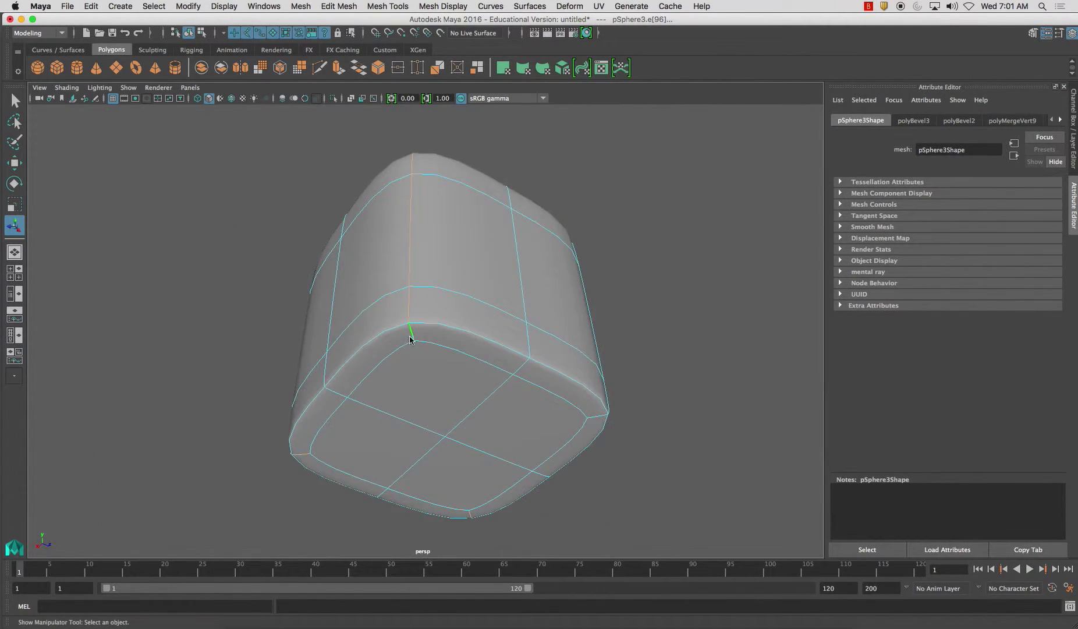
{"action": "left_click_drag", "start_coordinate": [479, 346], "coordinate": [523, 357], "text": "alt"}
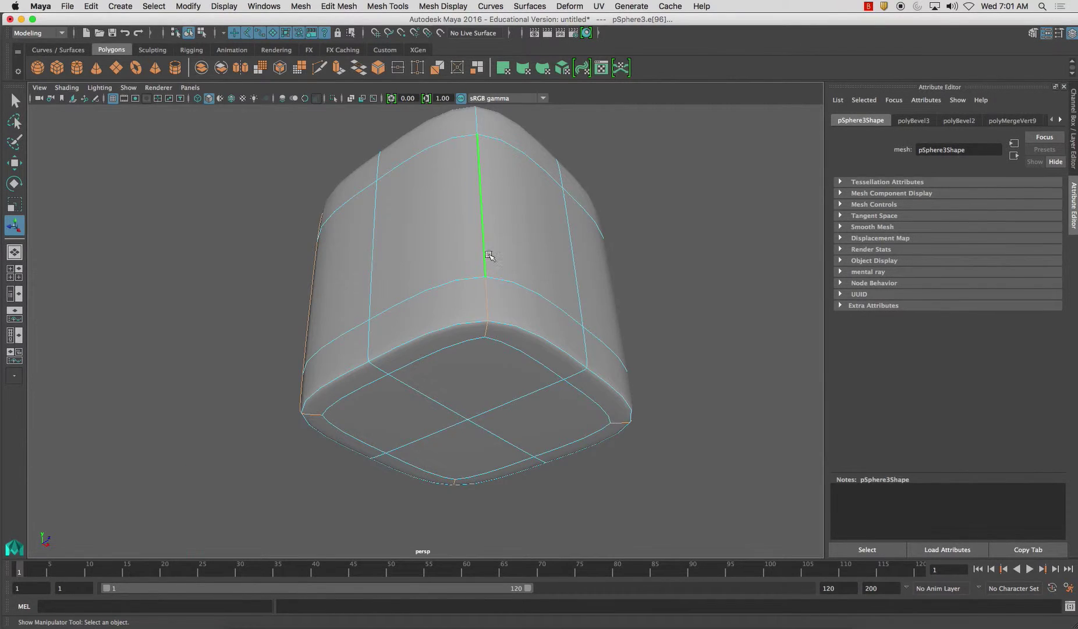
{"action": "left_click_drag", "start_coordinate": [489, 255], "coordinate": [296, 269], "text": "alt"}
{"action": "right_click_drag", "start_coordinate": [296, 270], "coordinate": [363, 303], "text": "alt"}
{"action": "key", "text": "space"}
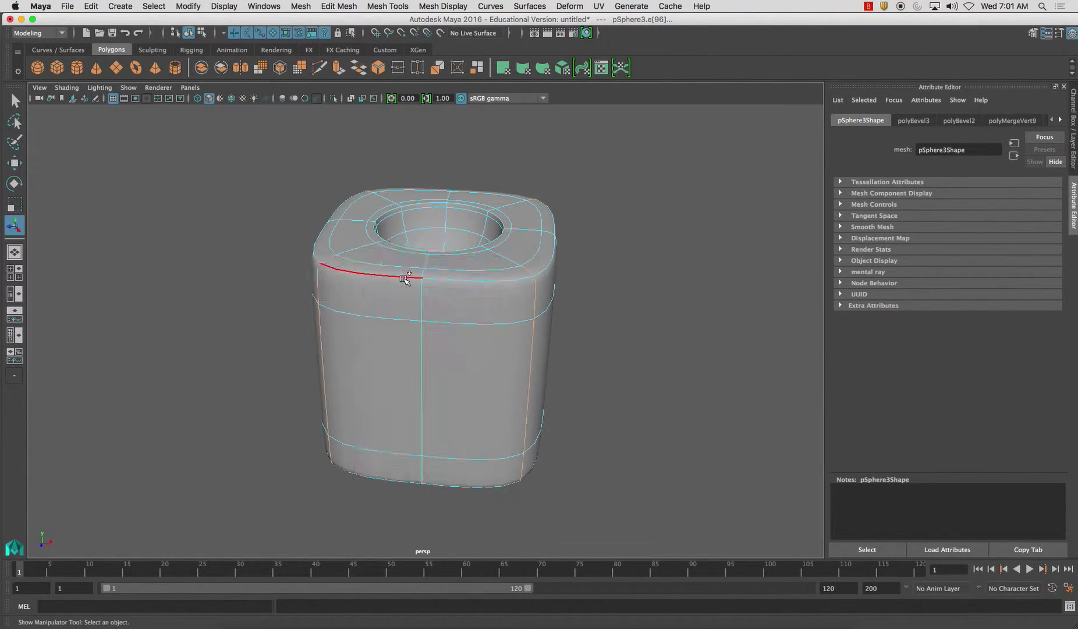
{"action": "right_click", "coordinate": [405, 278], "text": "shift"}
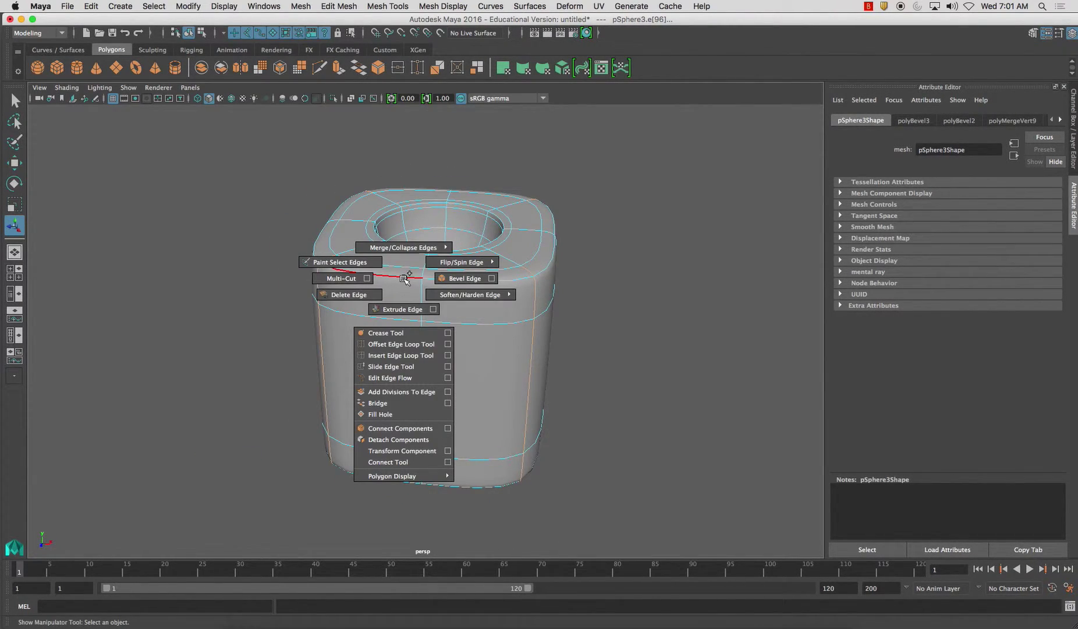
{"action": "right_click_drag", "start_coordinate": [404, 278], "coordinate": [464, 278], "text": "shift"}
{"action": "left_click_drag", "start_coordinate": [431, 291], "coordinate": [512, 320], "text": "alt"}
{"action": "left_click", "coordinate": [683, 354]}
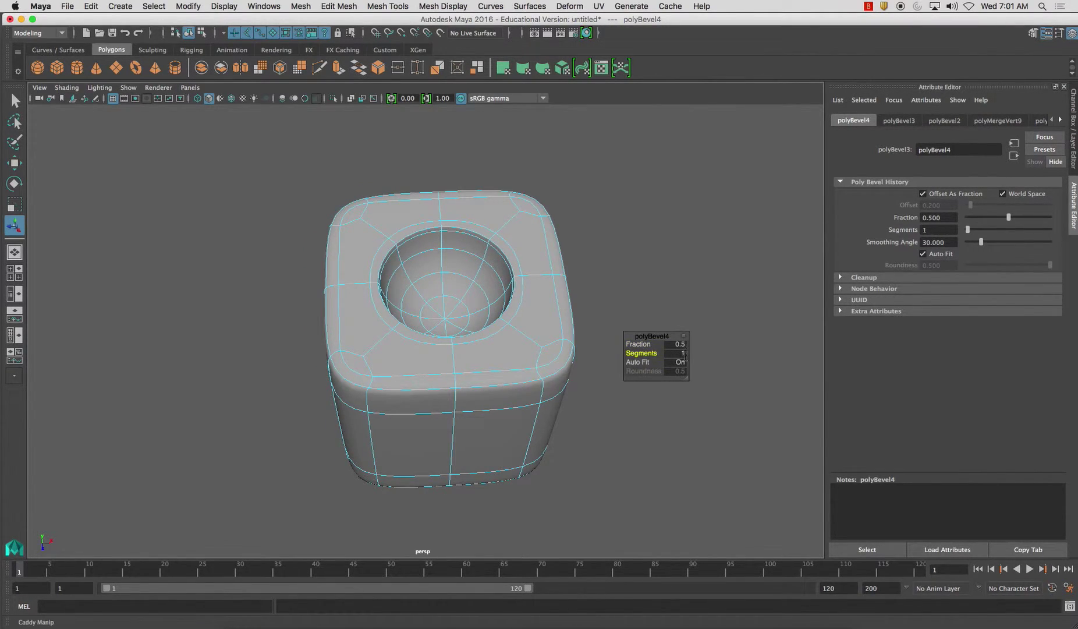
{"action": "key", "text": "Return"}
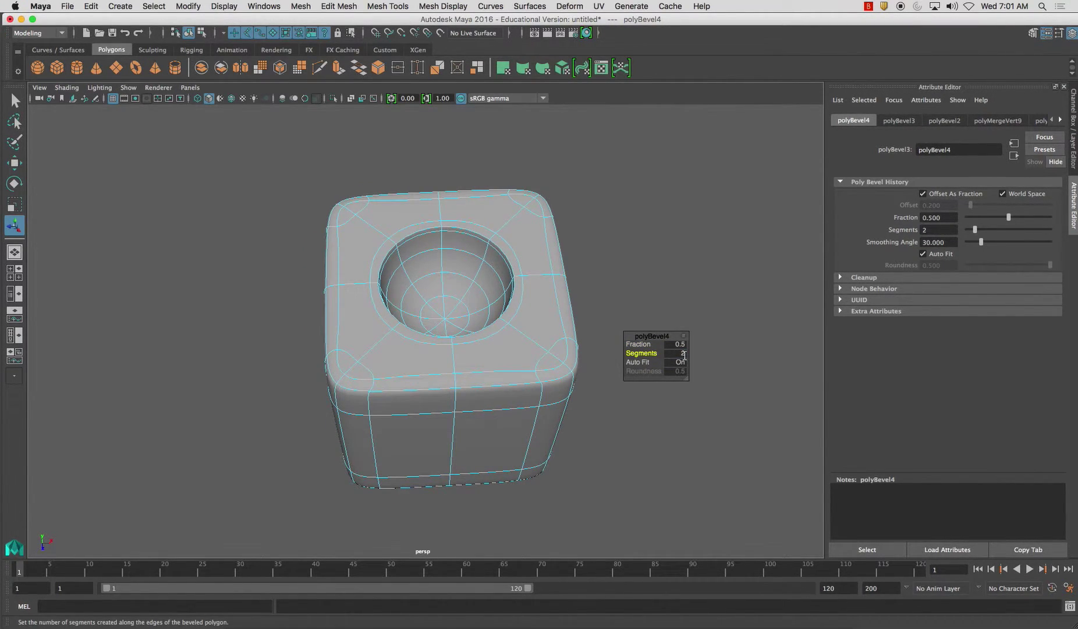
{"action": "left_click", "coordinate": [647, 344]}
{"action": "left_click_drag", "start_coordinate": [650, 344], "coordinate": [648, 344]}
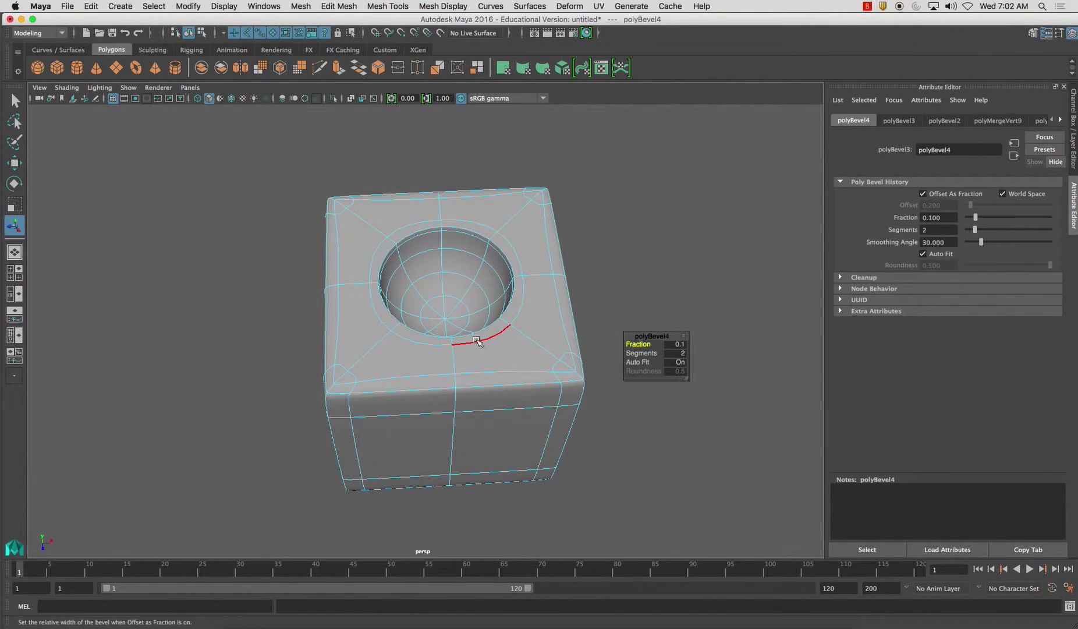
- Return the mesh to unsmoothed display and examine the bevelled corner of the cube's top face
{"action": "right_click_drag", "start_coordinate": [423, 341], "coordinate": [452, 328]}
{"action": "left_click", "coordinate": [518, 327]}
{"action": "left_click_drag", "start_coordinate": [559, 337], "coordinate": [469, 337], "text": "alt"}
{"action": "right_click_drag", "start_coordinate": [469, 337], "coordinate": [562, 378], "text": "alt"}
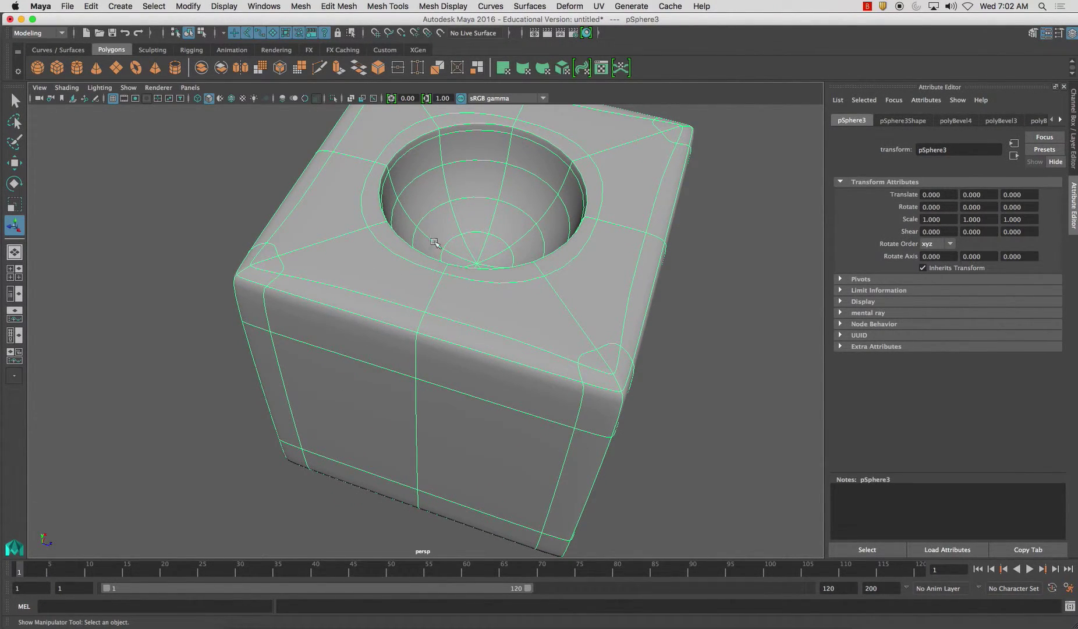
{"action": "key", "text": "1"}
{"action": "left_click_drag", "start_coordinate": [607, 361], "coordinate": [553, 332], "text": "alt"}
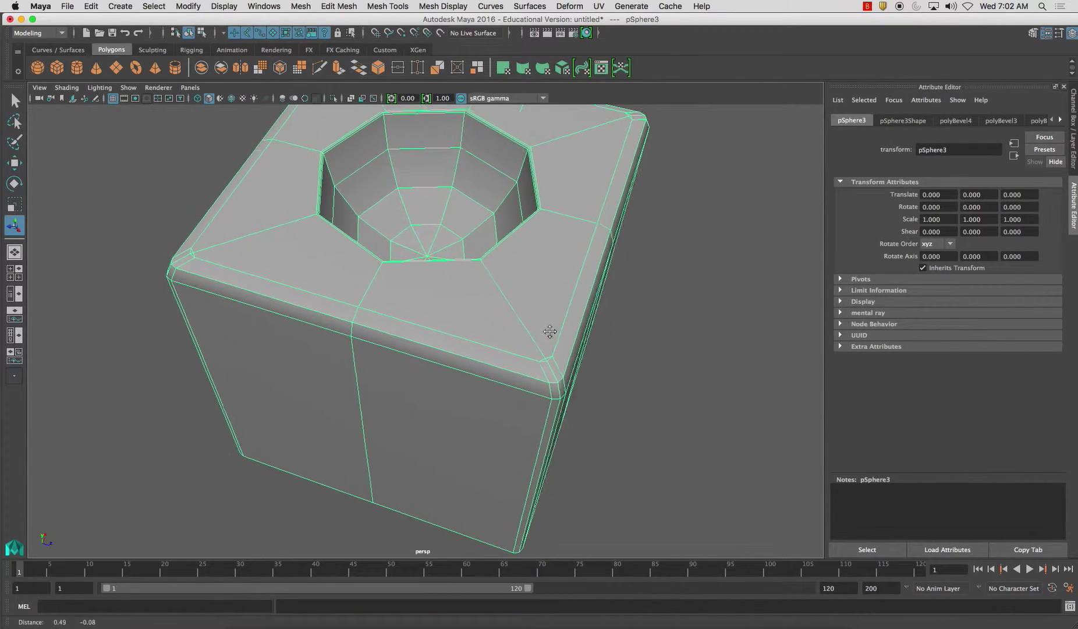
{"action": "right_click_drag", "start_coordinate": [553, 333], "coordinate": [556, 368], "text": "alt"}
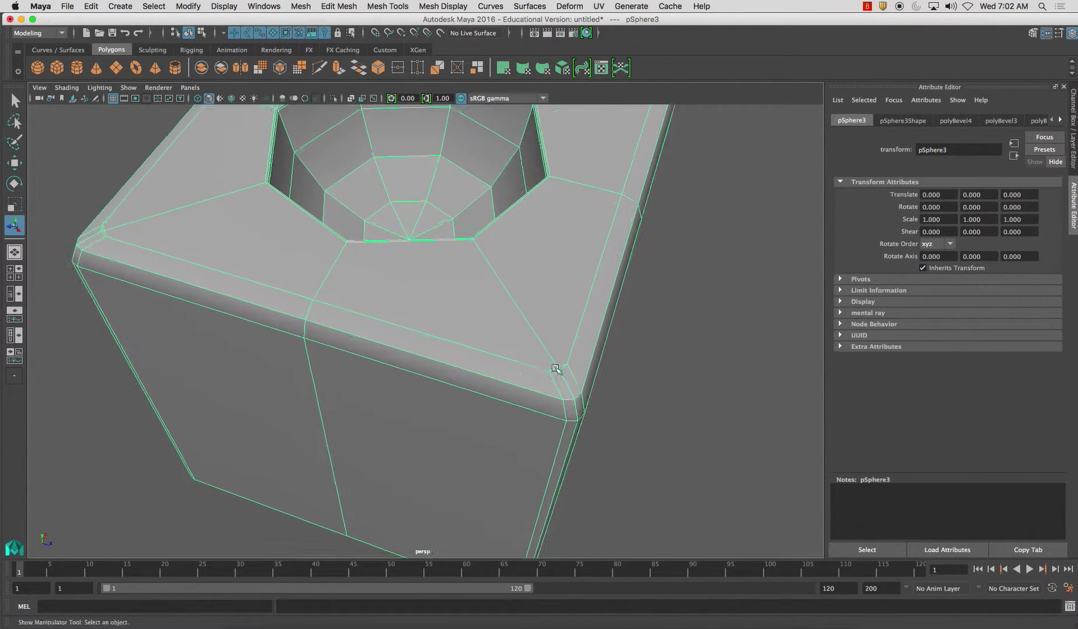
- Cut edges with Multi-Cut from the hole's rim vertex to the vertices on both sides of the nearest bevelled corner
{"action": "left_click", "coordinate": [320, 67]}
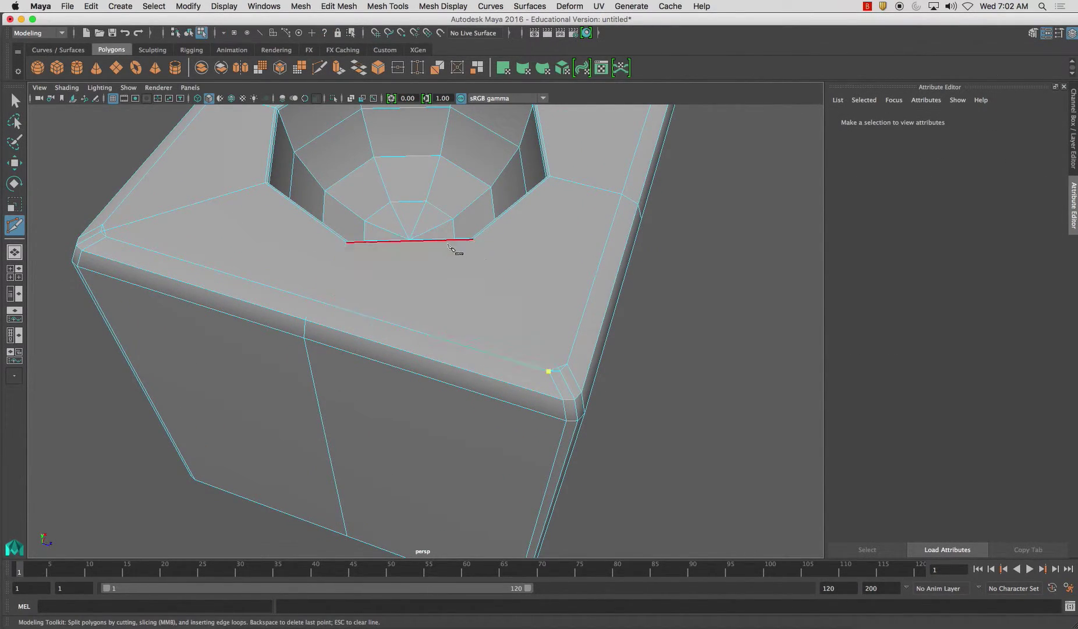
{"action": "key", "text": "BackSpace"}
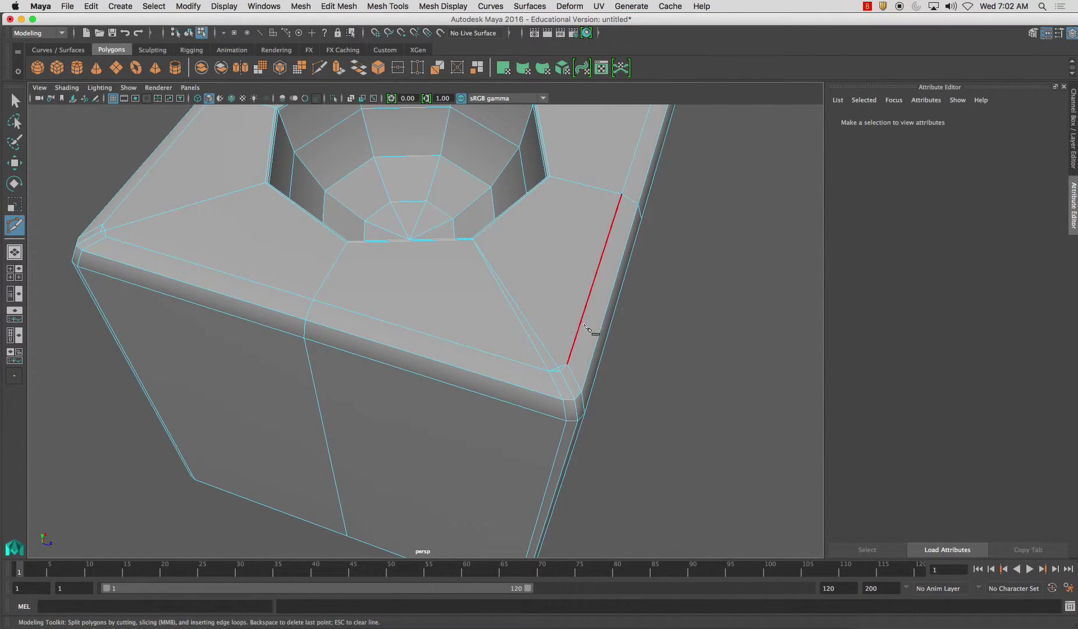
{"action": "left_click", "coordinate": [473, 239]}
{"action": "left_click", "coordinate": [447, 269]}
{"action": "scroll", "coordinate": [517, 260], "scroll_direction": "down", "scroll_amount": 5}
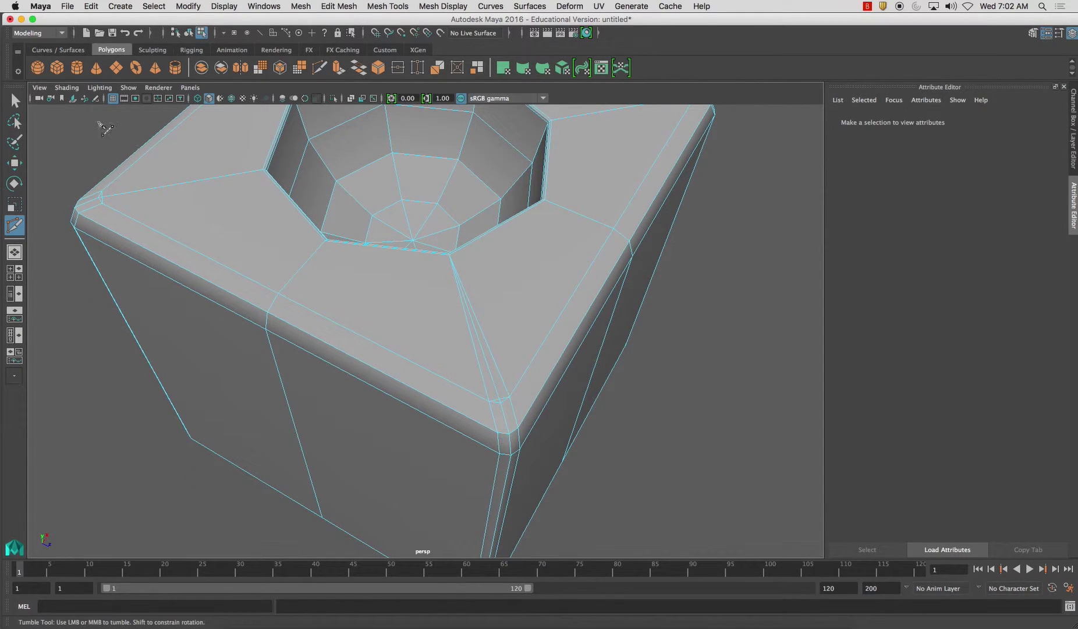
- Delete the short edges running between the new cuts at the bevelled corner of the top face
{"action": "left_click", "coordinate": [15, 100]}
{"action": "right_click", "coordinate": [493, 337]}
{"action": "left_click", "coordinate": [491, 308]}
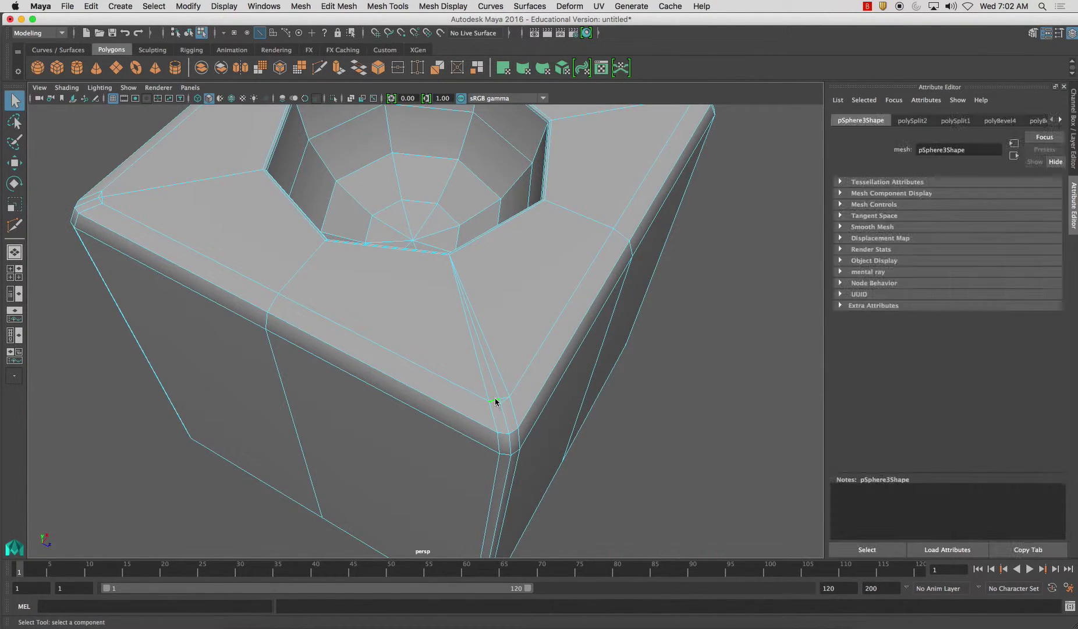
{"action": "left_click", "coordinate": [495, 401]}
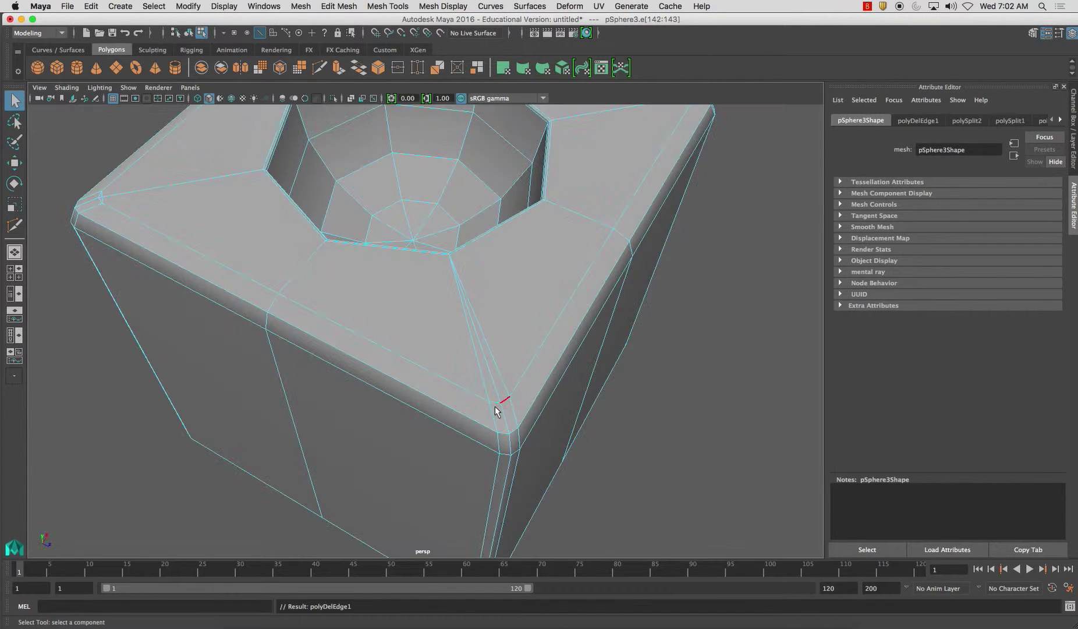
{"action": "left_click", "coordinate": [495, 408]}
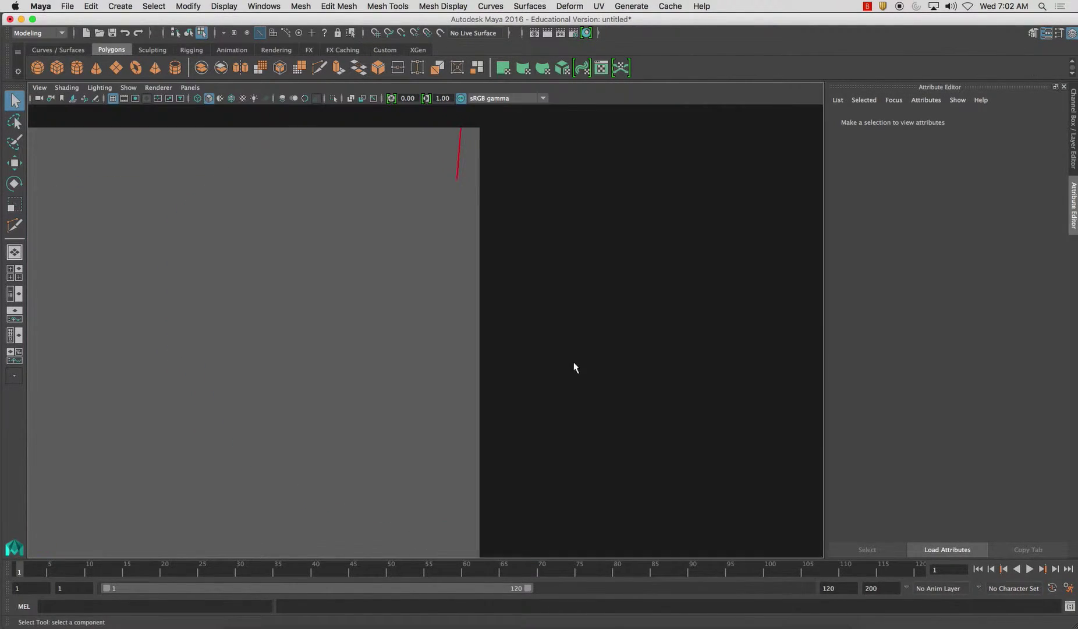
- Cut edges with Multi-Cut from the hole's rim to both sides of the second bevelled corner of the top face
{"action": "mouse_move", "coordinate": [541, 338]}
{"action": "right_mouse_down"}
{"action": "mouse_move", "coordinate": [532, 343]}
{"action": "mouse_move", "coordinate": [559, 338]}
{"action": "mouse_move", "coordinate": [545, 339]}
{"action": "right_mouse_up"}
{"action": "left_click", "coordinate": [324, 70]}
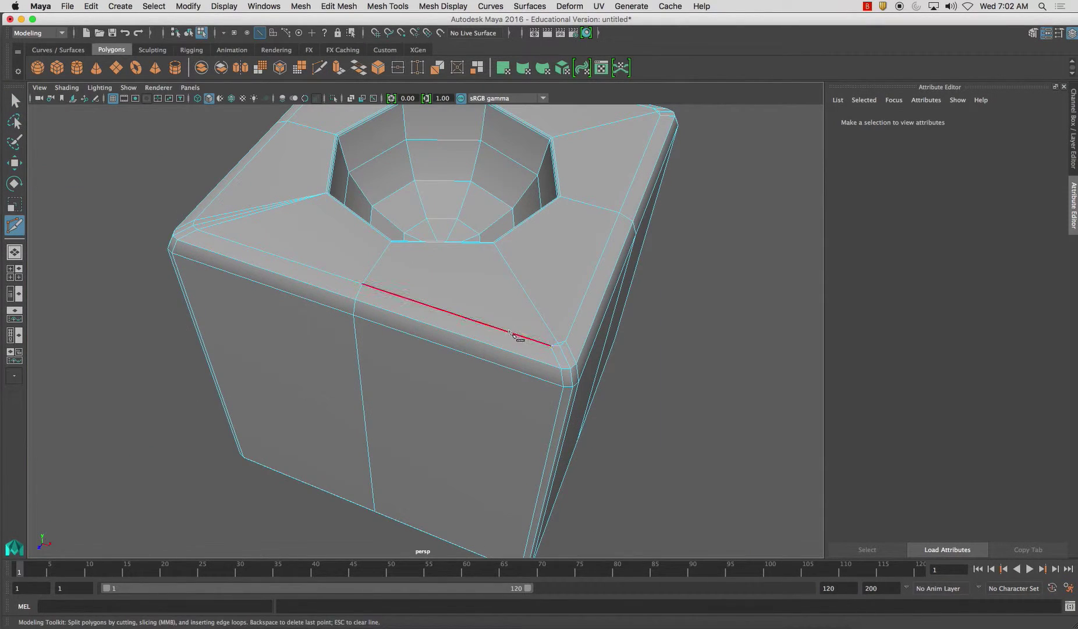
{"action": "left_click", "coordinate": [550, 345]}
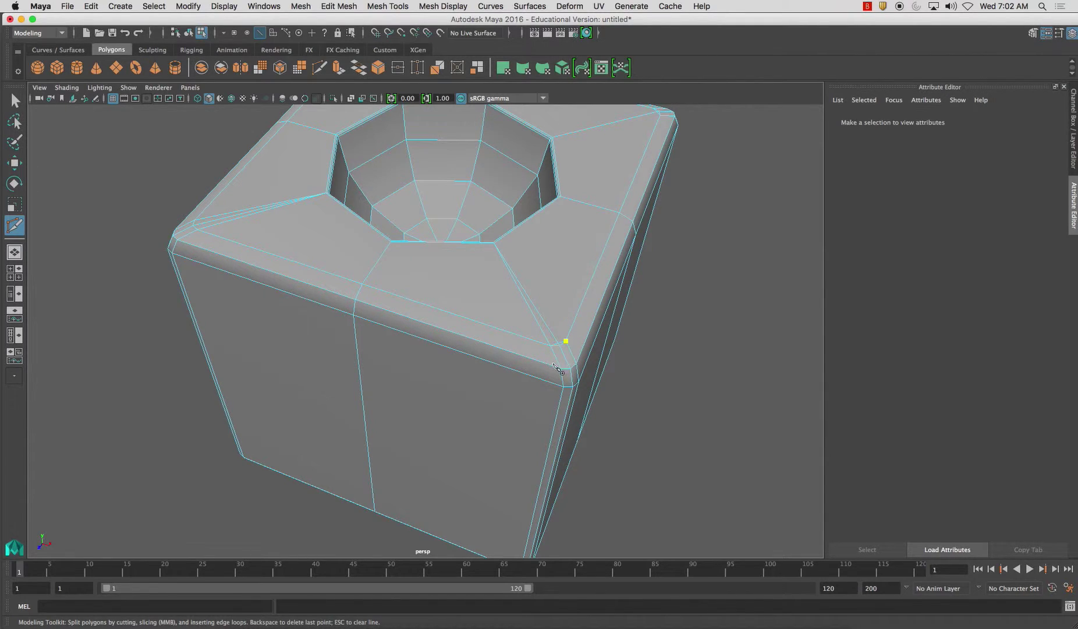
{"action": "left_click", "coordinate": [494, 243]}
{"action": "key", "text": "q"}
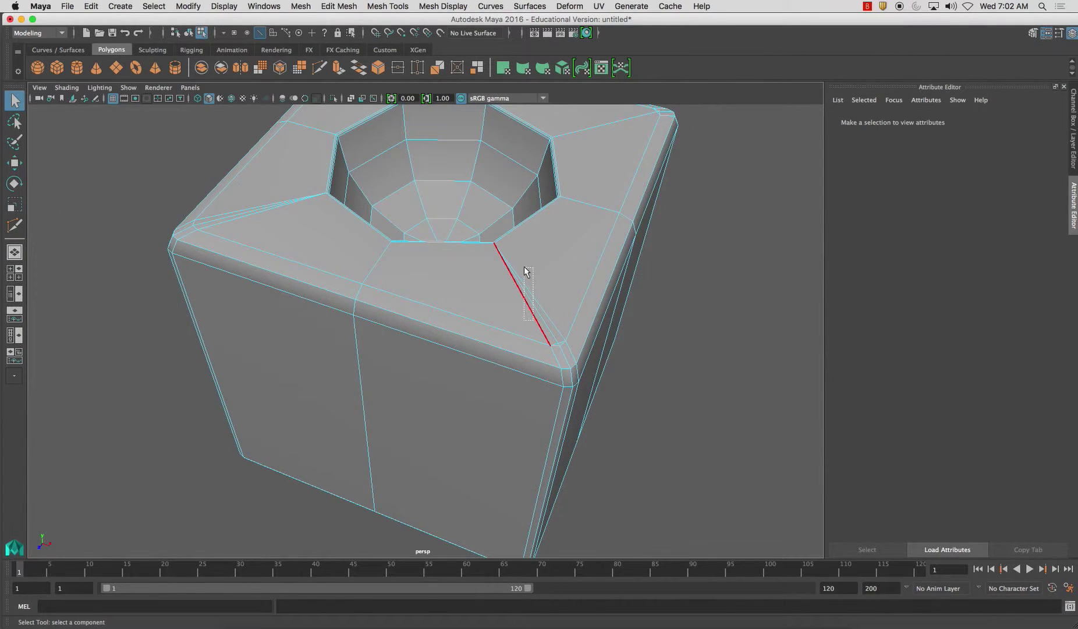
- Delete the short edges between the new cuts at the second bevelled corner
{"action": "left_click", "coordinate": [527, 307]}
{"action": "right_click_drag", "start_coordinate": [527, 308], "coordinate": [527, 275]}
{"action": "left_click", "coordinate": [554, 344]}
{"action": "left_click", "coordinate": [553, 345]}
{"action": "key", "text": "f"}
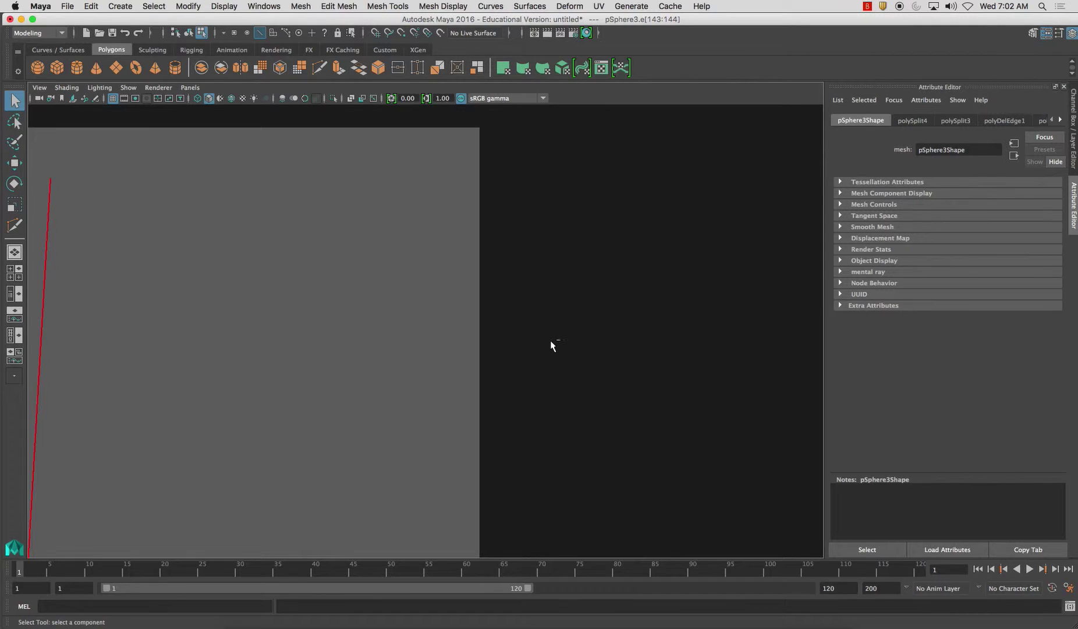
{"action": "key", "text": "Delete"}
- Cut edges from the hole's rim to both sides of the third bevelled corner and delete the short edges between them
{"action": "left_click_drag", "start_coordinate": [559, 342], "coordinate": [318, 160], "text": "alt"}
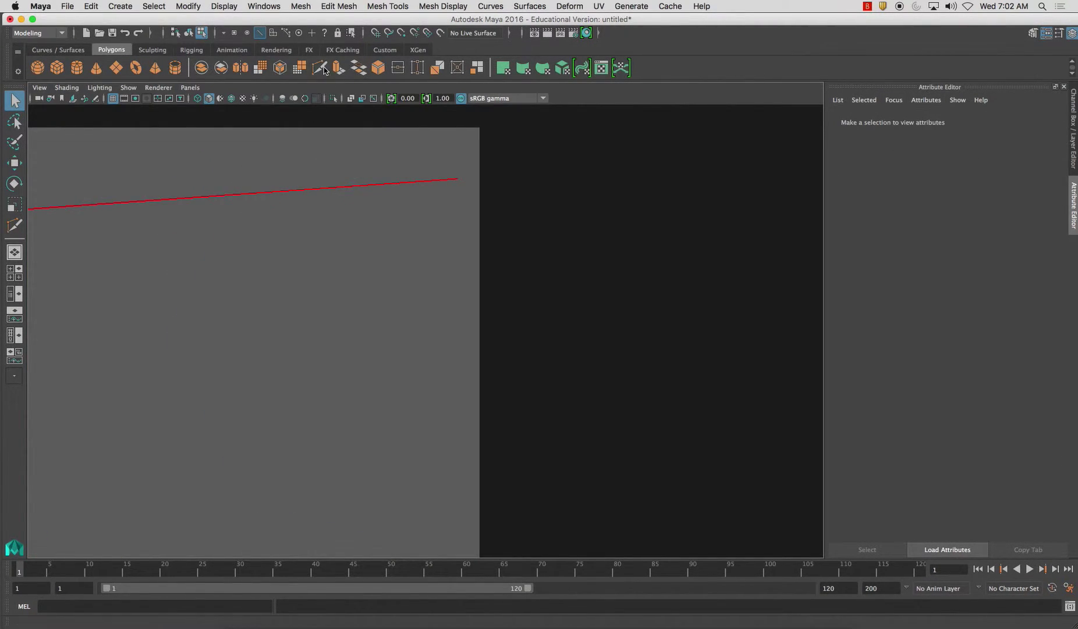
{"action": "left_click", "coordinate": [324, 70]}
{"action": "left_click", "coordinate": [515, 294]}
{"action": "left_click", "coordinate": [602, 403]}
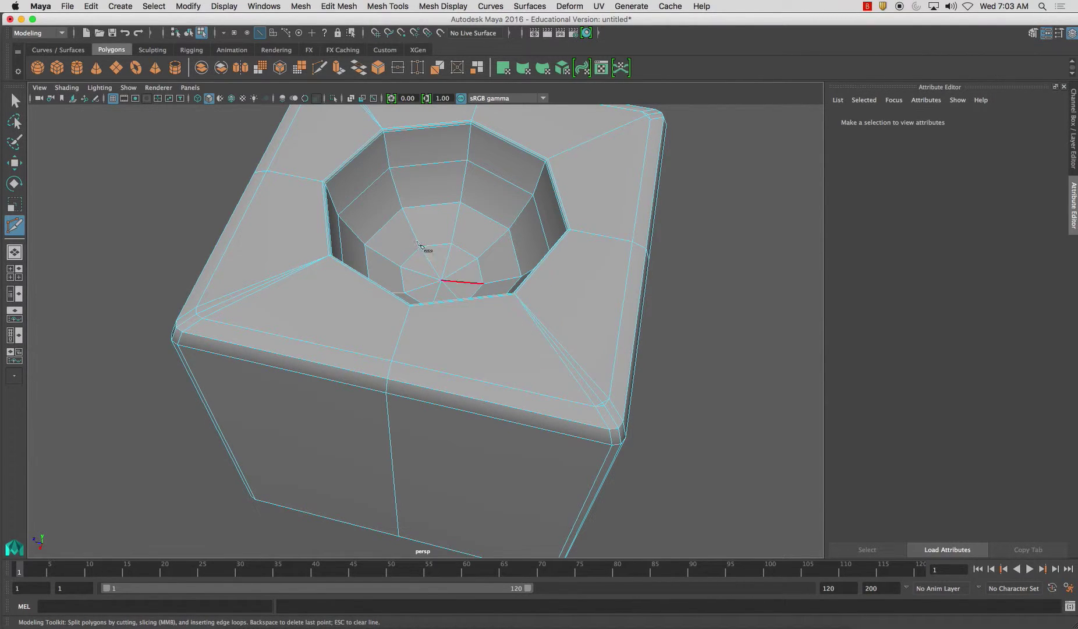
{"action": "double_click", "coordinate": [14, 100]}
{"action": "left_click_drag", "start_coordinate": [644, 373], "coordinate": [472, 422], "text": "alt"}
{"action": "left_click", "coordinate": [476, 416]}
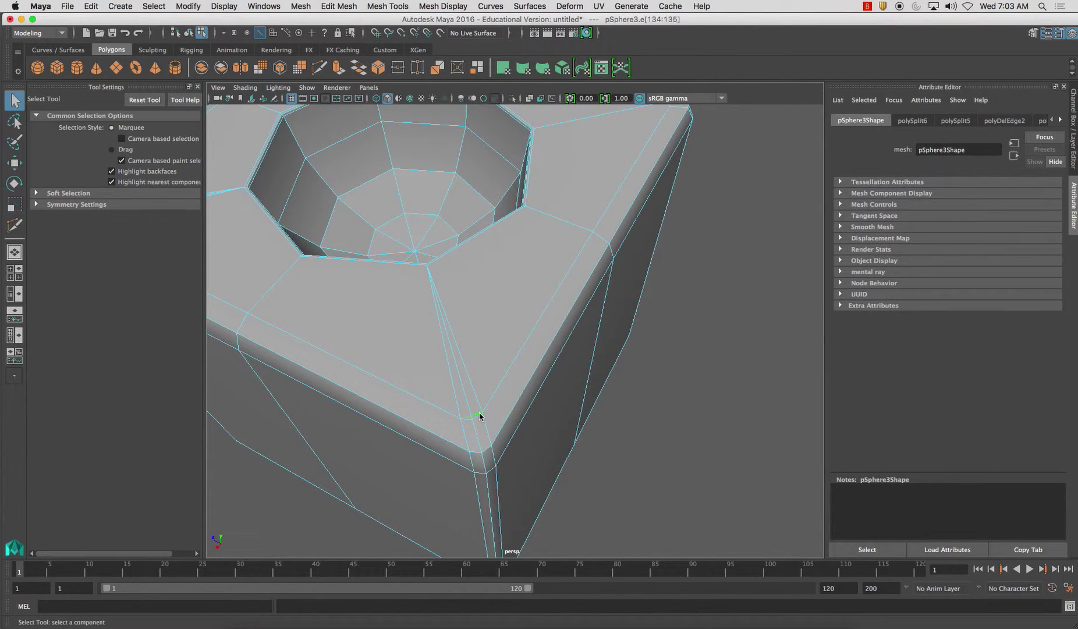
{"action": "key", "text": "Delete"}
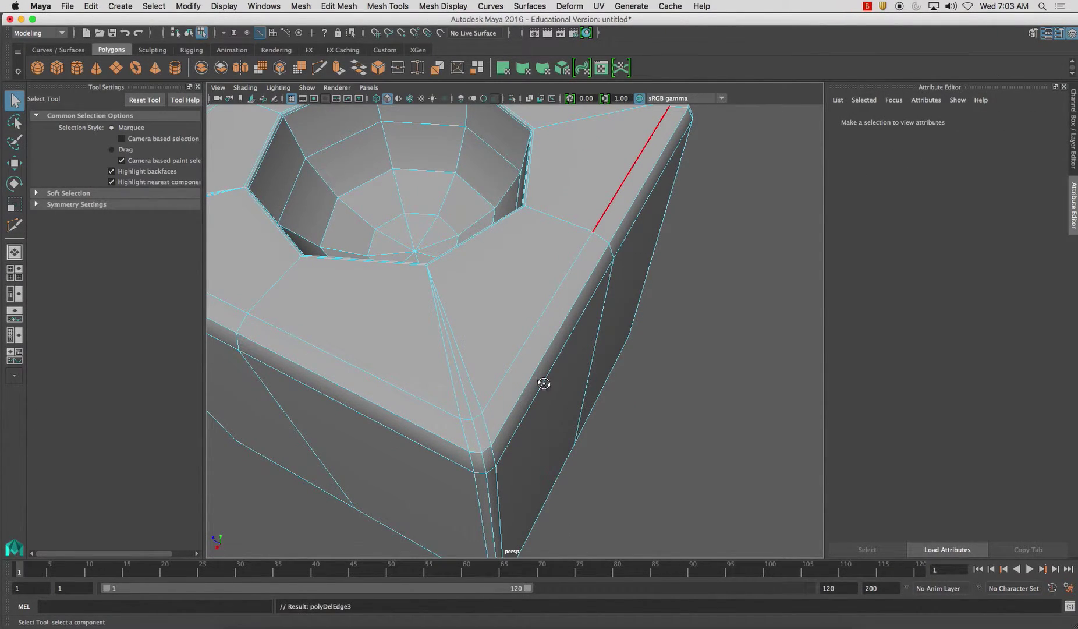
- Connect both sides of the last bevelled corner to the hole's nearest rim vertex and delete the short edges between the cuts
{"action": "left_click_drag", "start_coordinate": [544, 382], "coordinate": [503, 391], "text": "alt"}
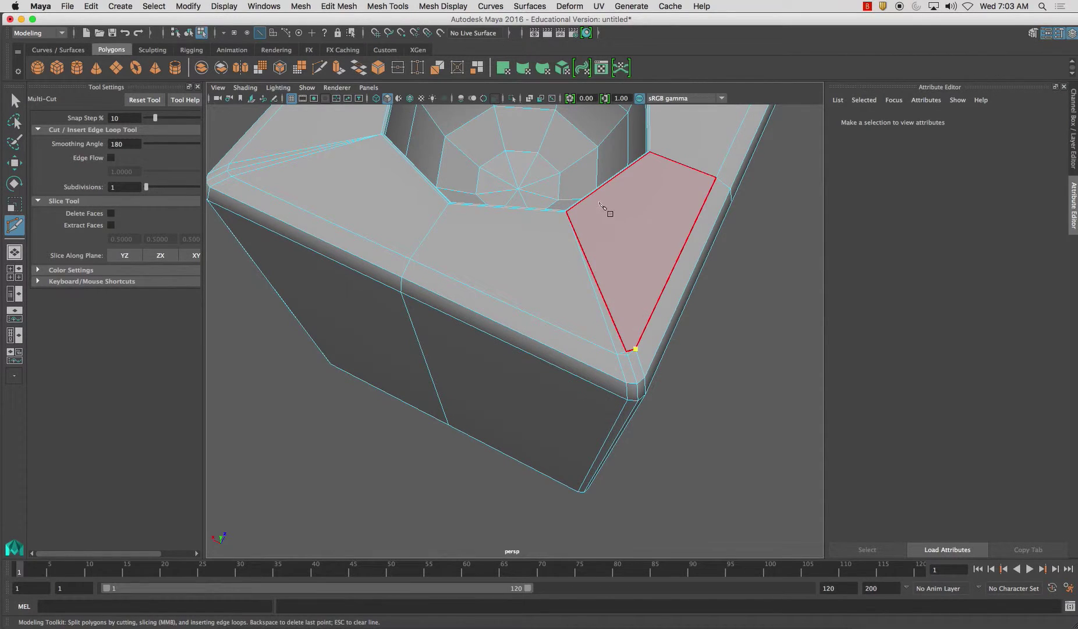
{"action": "left_click", "coordinate": [567, 211]}
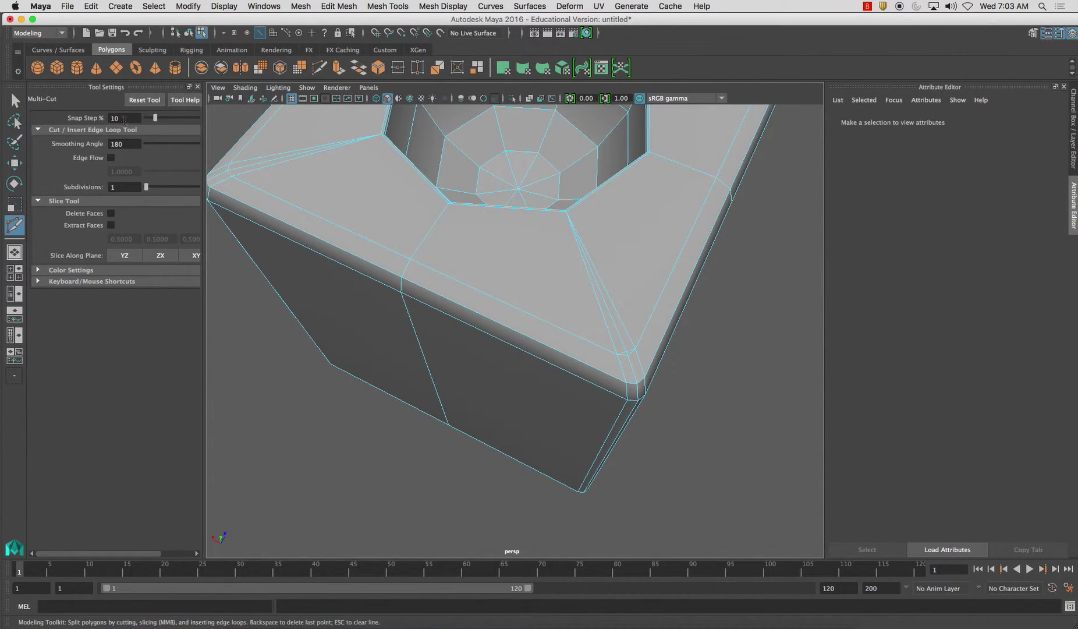
{"action": "left_click", "coordinate": [14, 100]}
{"action": "right_click_drag", "start_coordinate": [630, 336], "coordinate": [627, 310]}
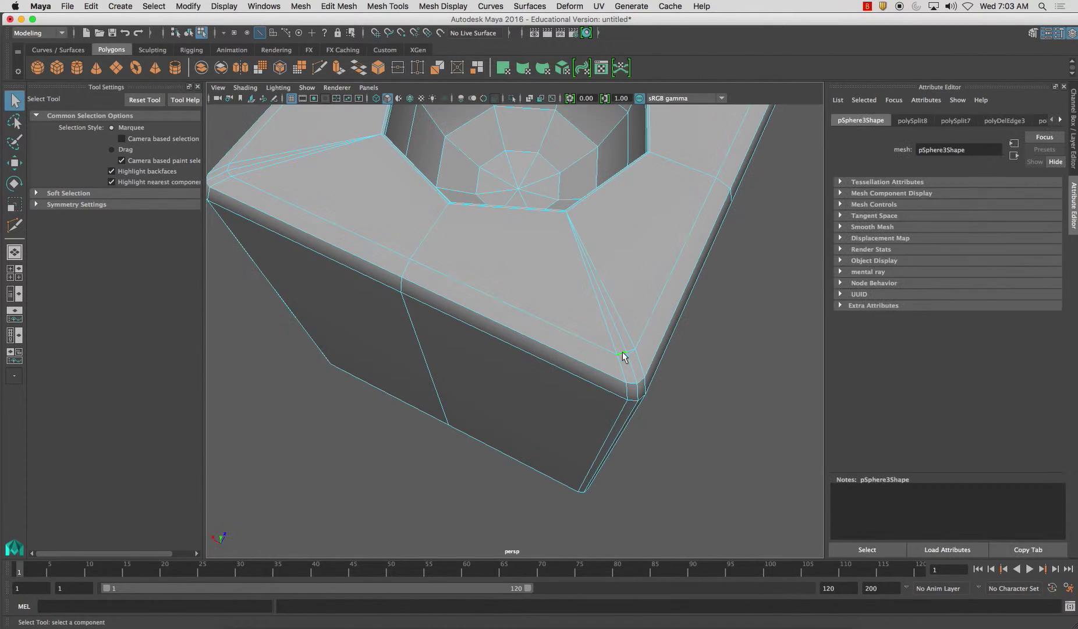
{"action": "left_click", "coordinate": [621, 354]}
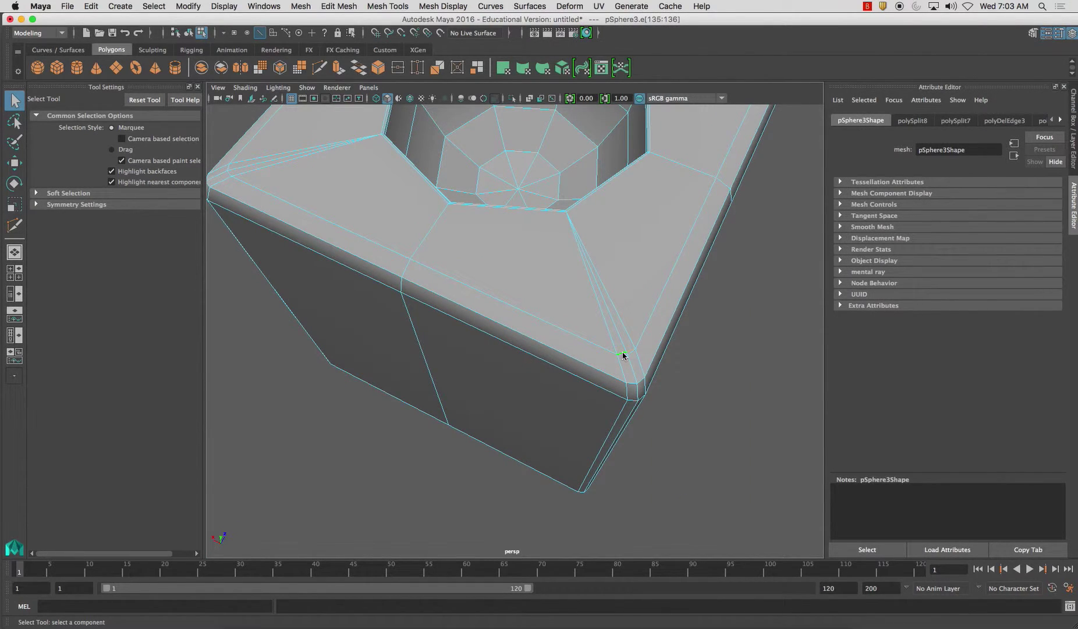
{"action": "key", "text": "Delete"}
- Return to object mode, select the cube and examine its underside
{"action": "right_click_drag", "start_coordinate": [623, 351], "coordinate": [606, 351]}
{"action": "left_click_drag", "start_coordinate": [637, 356], "coordinate": [519, 332], "text": "alt"}
{"action": "right_click_drag", "start_coordinate": [568, 349], "coordinate": [549, 316], "text": "alt"}
{"action": "right_click_drag", "start_coordinate": [507, 276], "coordinate": [556, 258]}
{"action": "right_click_drag", "start_coordinate": [533, 338], "coordinate": [472, 338], "text": "alt"}
{"action": "left_click_drag", "start_coordinate": [477, 350], "coordinate": [526, 256], "text": "alt"}
{"action": "left_click", "coordinate": [527, 307]}
{"action": "left_click_drag", "start_coordinate": [501, 327], "coordinate": [535, 309], "text": "alt"}
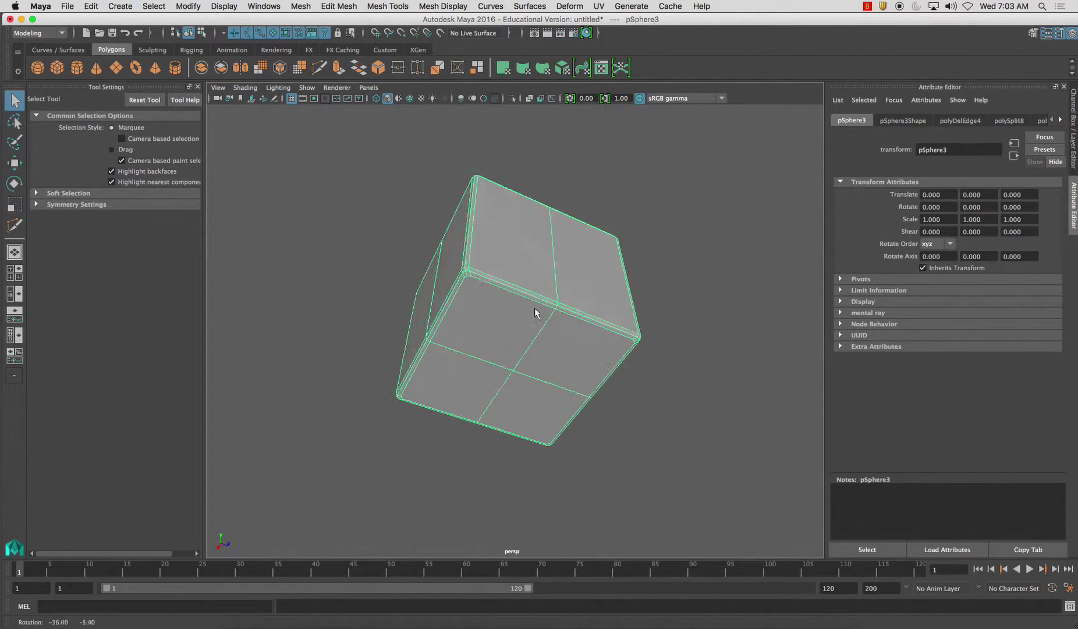
- Try to cut edges from the bottom face's centre vertex to the vertices of its bevelled corners
{"action": "left_click", "coordinate": [320, 68]}
{"action": "scroll", "coordinate": [456, 259], "scroll_direction": "up", "scroll_amount": 5}
{"action": "left_click", "coordinate": [439, 243]}
{"action": "left_click", "coordinate": [512, 388]}
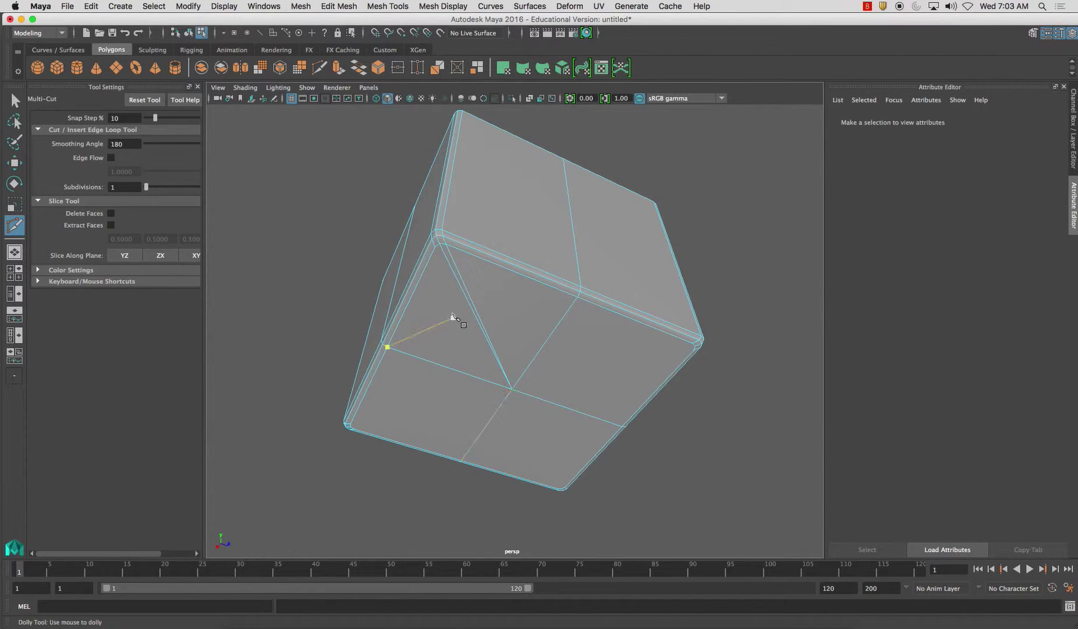
{"action": "left_click", "coordinate": [435, 247]}
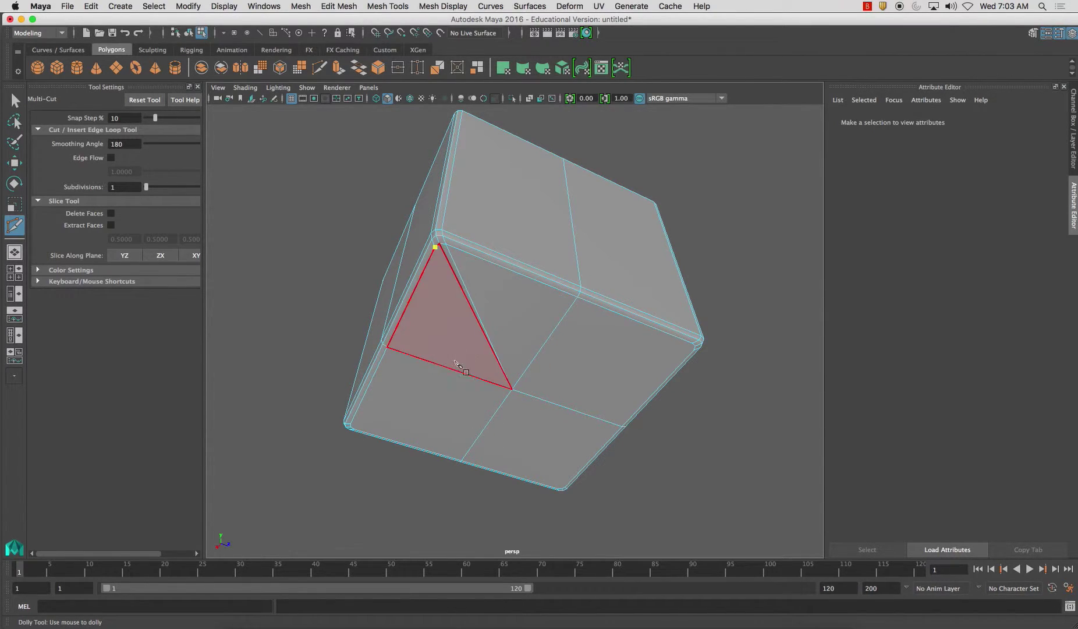
{"action": "left_click", "coordinate": [512, 389]}
{"action": "key", "text": "Return"}
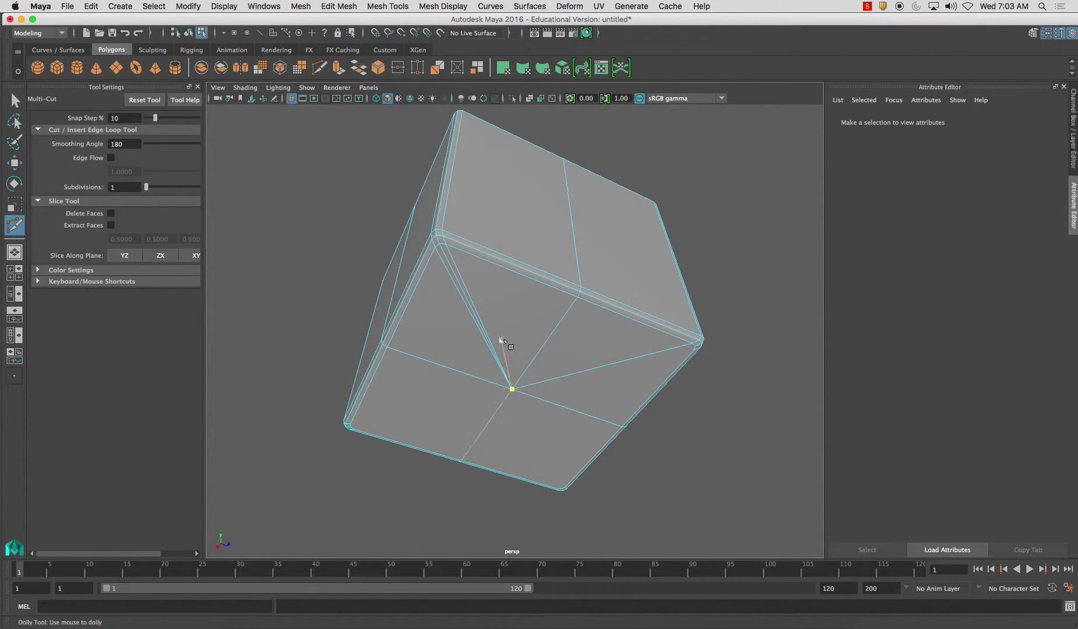
- Cut edges along the bottom face's border with Multi-Cut, connecting the inner vertices of its bevelled corners
{"action": "left_click", "coordinate": [445, 244]}
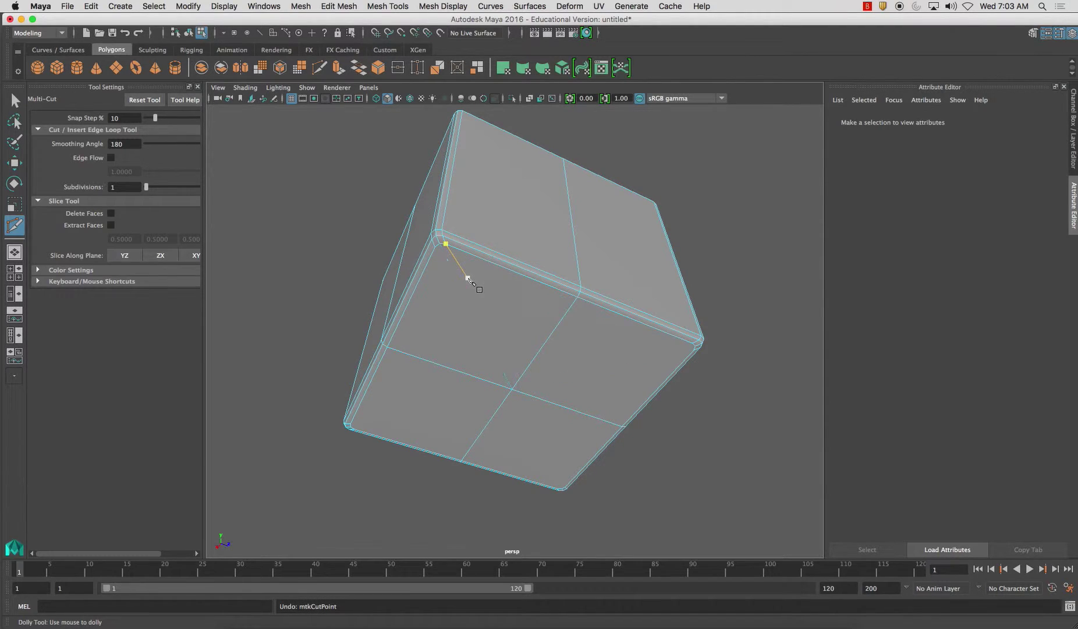
{"action": "left_click", "coordinate": [435, 246]}
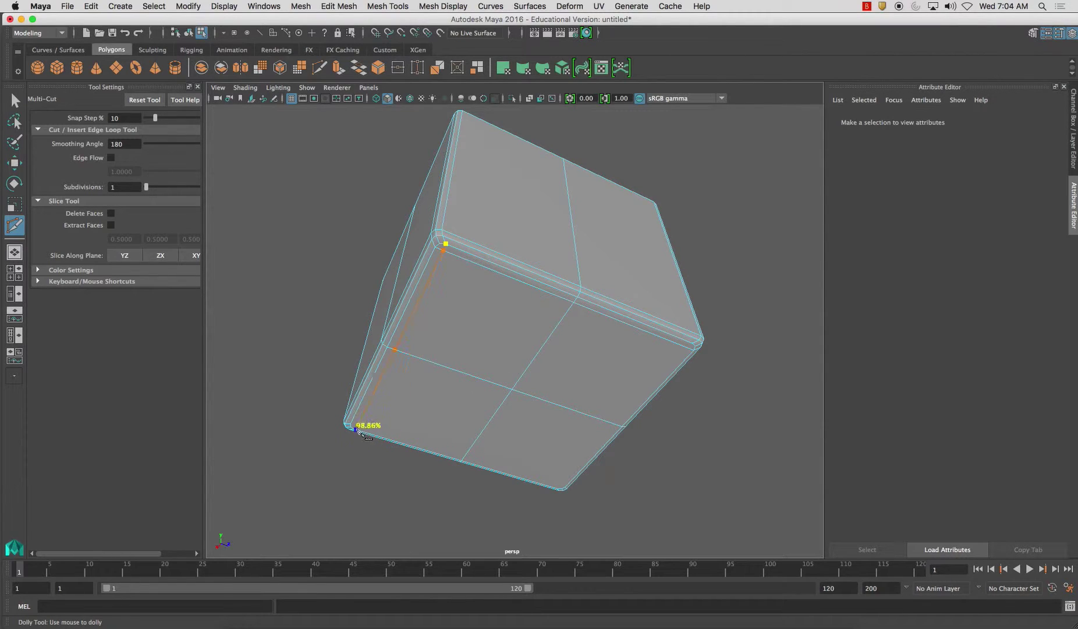
{"action": "left_click_drag", "start_coordinate": [389, 399], "coordinate": [367, 368], "text": "alt"}
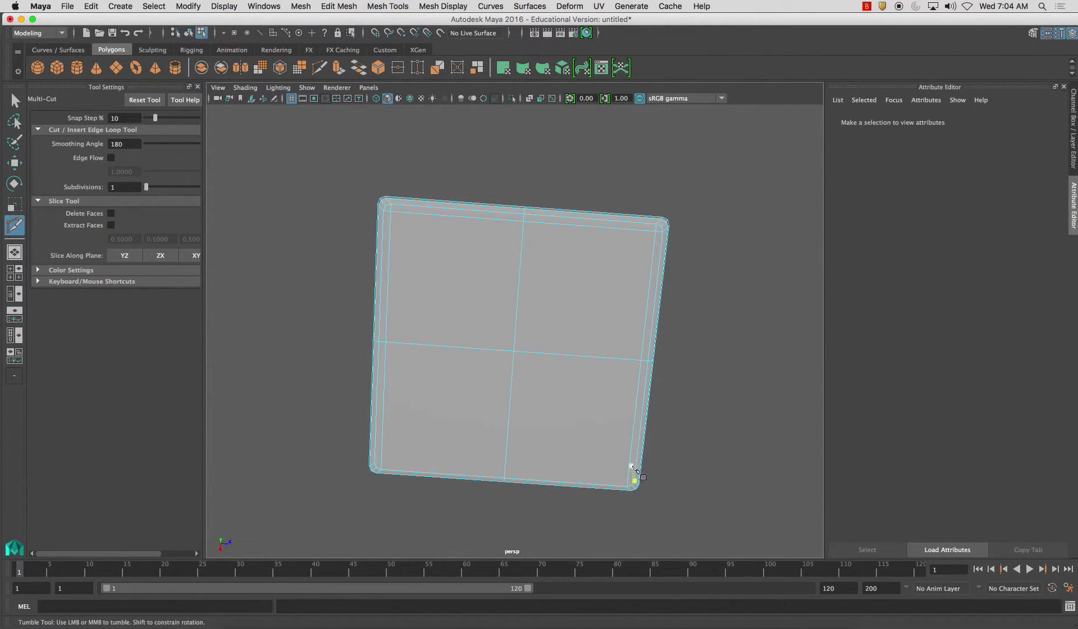
{"action": "left_click", "coordinate": [633, 480]}
- Return to object mode, display the cube smoothed and examine its hole, corners and sides
{"action": "left_click_drag", "start_coordinate": [455, 376], "coordinate": [534, 337], "text": "alt"}
{"action": "key", "text": "q"}
{"action": "right_click_drag", "start_coordinate": [552, 322], "coordinate": [603, 357]}
{"action": "key", "text": "3"}
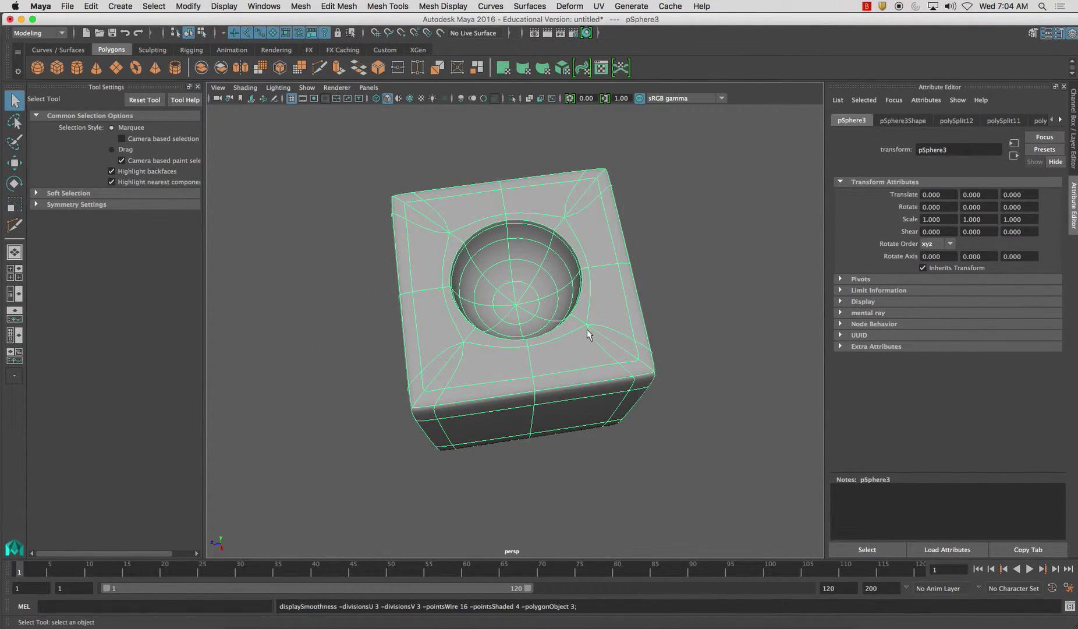
{"action": "left_click", "coordinate": [643, 349]}
{"action": "left_click_drag", "start_coordinate": [643, 349], "coordinate": [634, 321], "text": "alt"}
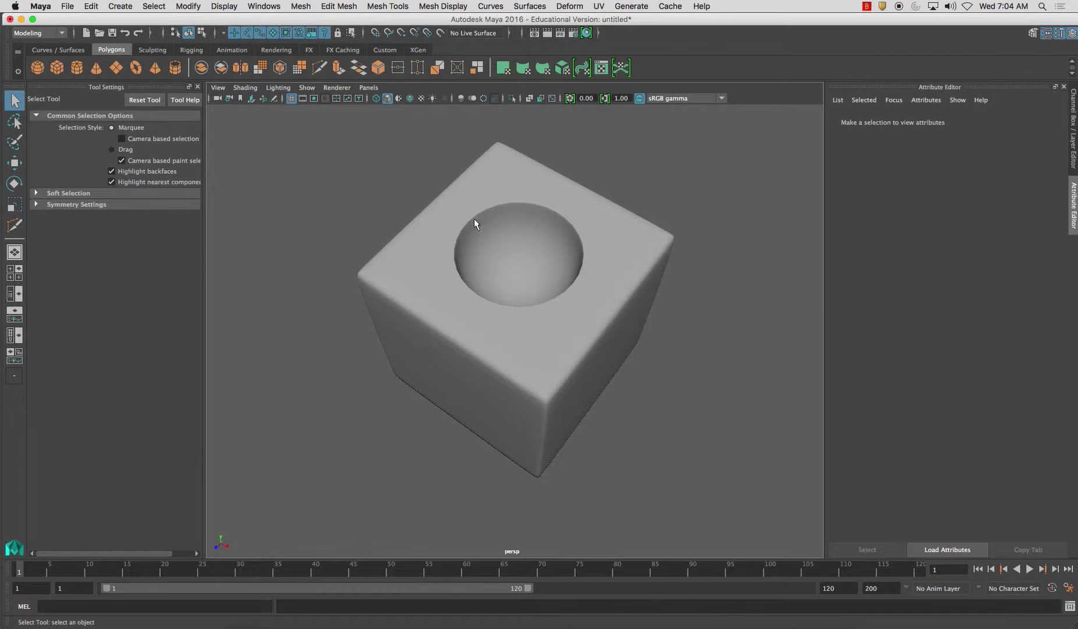
{"action": "left_click_drag", "start_coordinate": [528, 309], "coordinate": [570, 325]}
{"action": "left_click_drag", "start_coordinate": [418, 316], "coordinate": [394, 106], "text": "alt"}
- Return the mesh to unsmoothed display, select the ring of side faces and open the Add Divisions options for them
{"action": "key", "text": "1"}
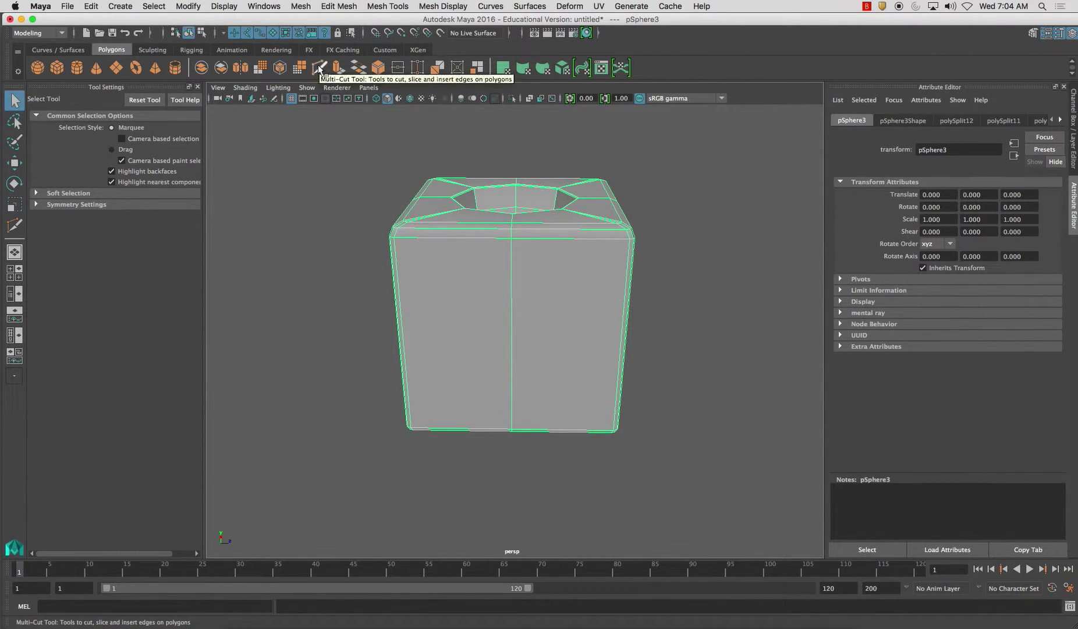
{"action": "right_click_drag", "start_coordinate": [490, 278], "coordinate": [487, 305]}
{"action": "left_click", "coordinate": [486, 305]}
{"action": "double_click", "coordinate": [543, 309], "text": "shift"}
{"action": "left_click_drag", "start_coordinate": [543, 309], "coordinate": [427, 331], "text": "alt"}
{"action": "right_click_drag", "start_coordinate": [450, 289], "coordinate": [494, 345], "text": "shift"}
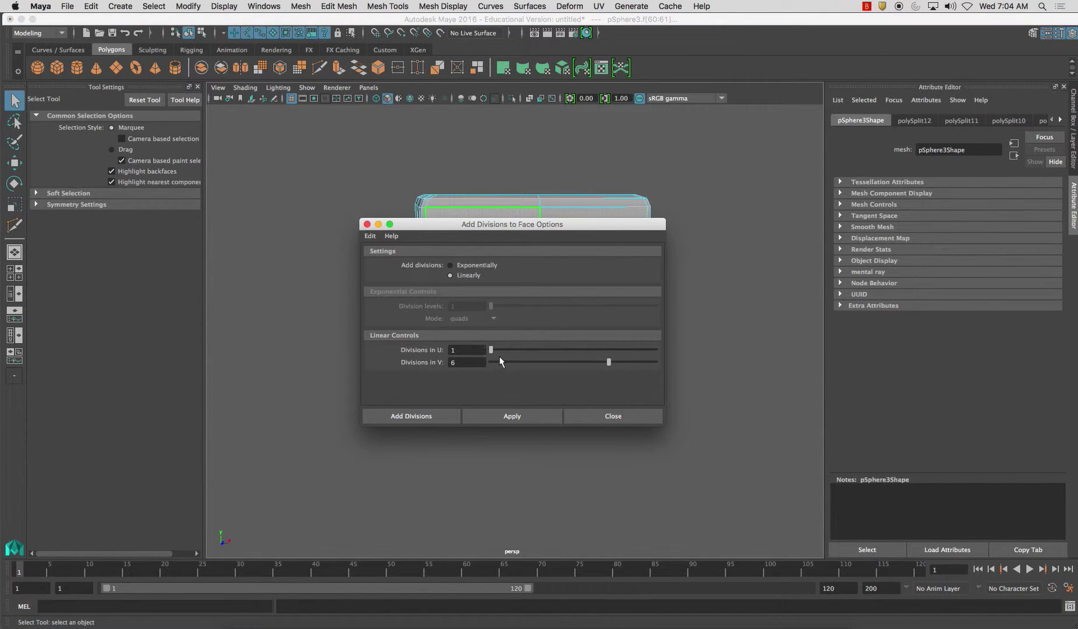
- Try adding linear divisions to the selected side faces and undo the result
{"action": "left_click", "coordinate": [524, 416]}
{"action": "left_click_drag", "start_coordinate": [512, 227], "coordinate": [533, 320]}
{"action": "key", "text": "ctrl+z"}
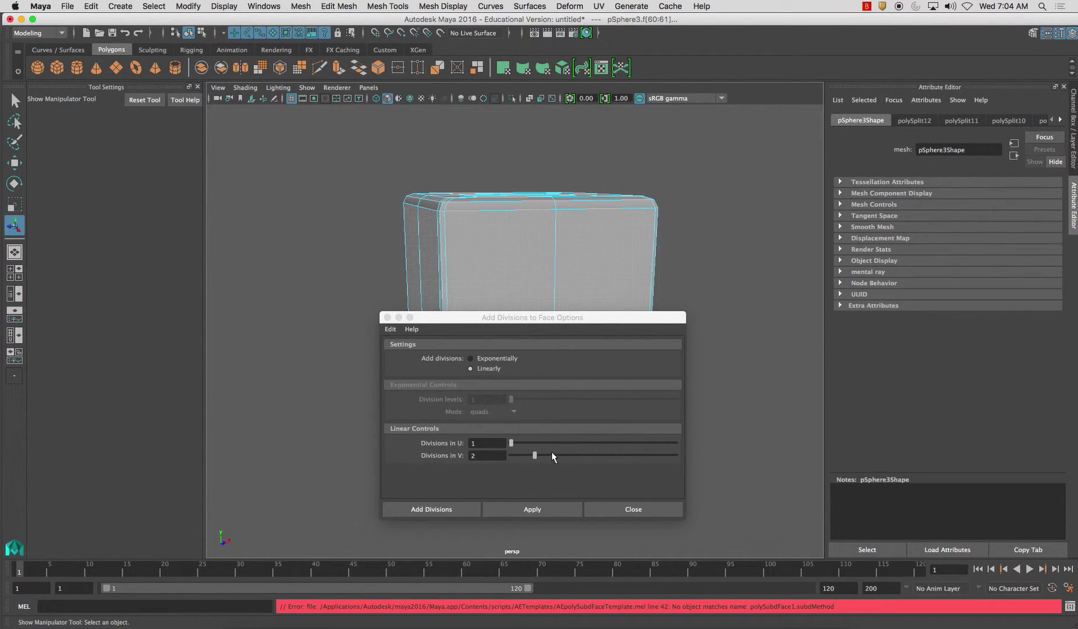
- Add linear divisions to the selected side faces with 1 division in U and 3 in V
{"action": "left_click", "coordinate": [552, 455]}
{"action": "left_click", "coordinate": [560, 509]}
{"action": "left_click", "coordinate": [634, 508]}
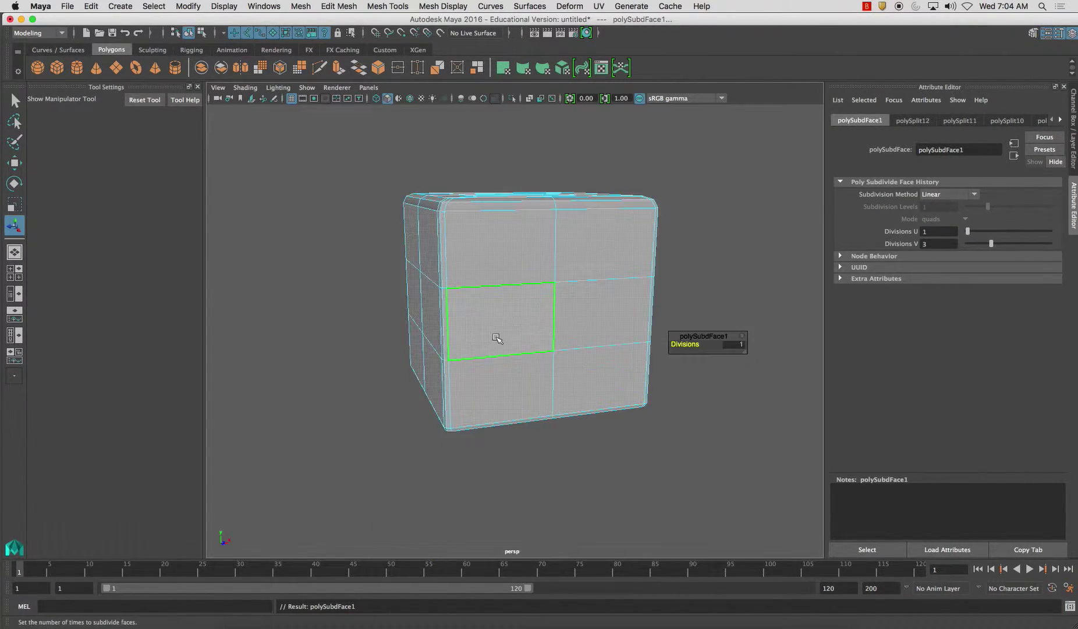
- Select the two new horizontal edge loops around the sides and scale them apart vertically, close to the cube's top and bottom edges
{"action": "key", "text": "F10"}
{"action": "double_click", "coordinate": [502, 285]}
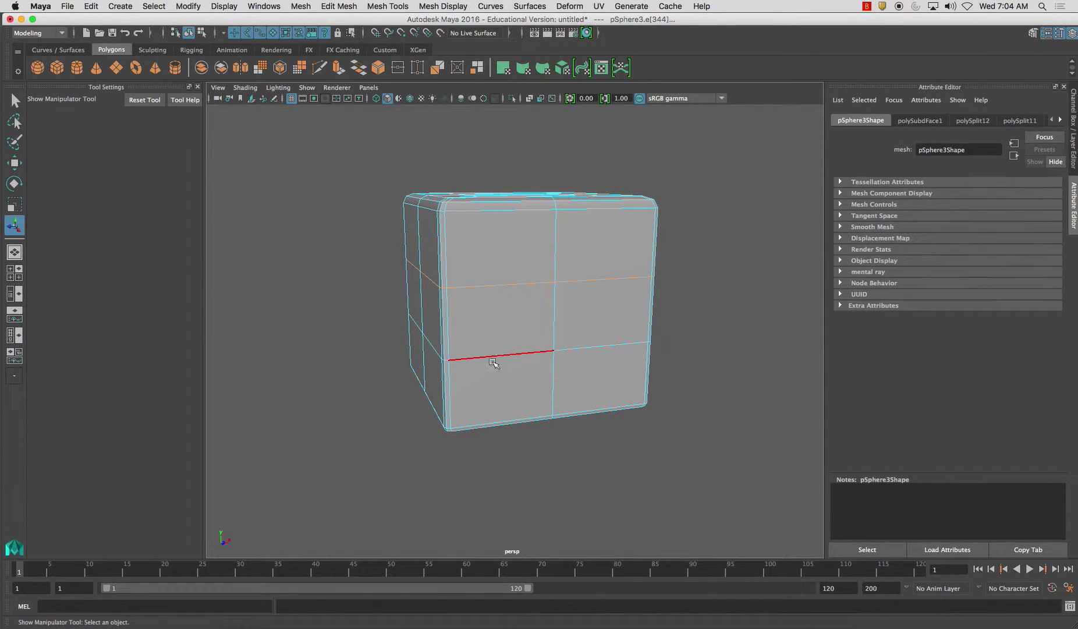
{"action": "double_click", "coordinate": [494, 361], "text": "shift"}
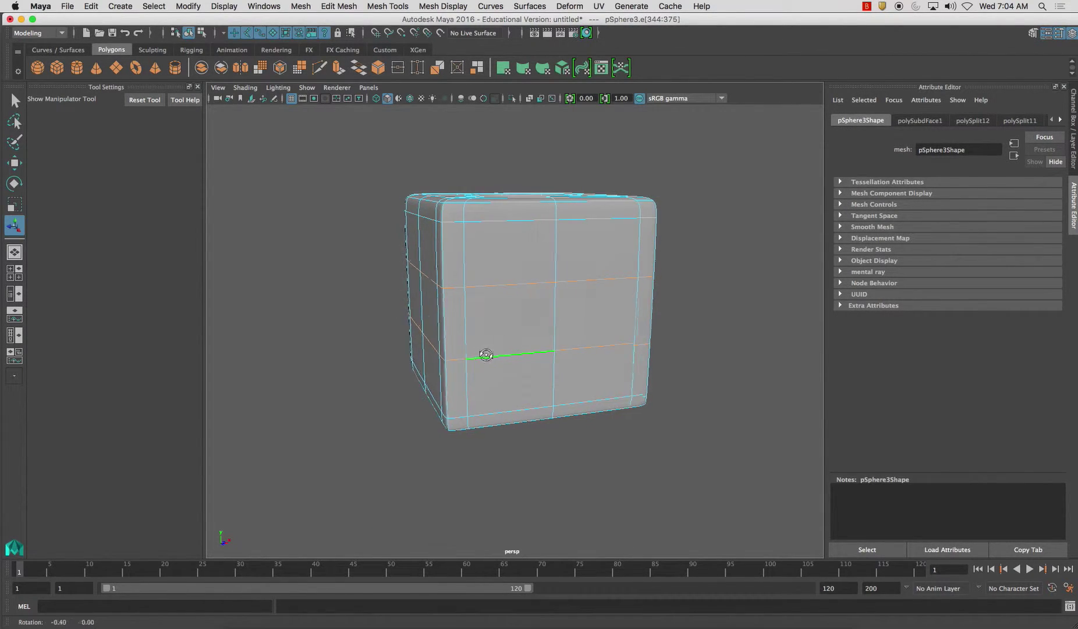
{"action": "left_click_drag", "start_coordinate": [481, 354], "coordinate": [507, 350], "text": "alt"}
{"action": "key", "text": "r"}
{"action": "left_click_drag", "start_coordinate": [516, 251], "coordinate": [524, 136]}
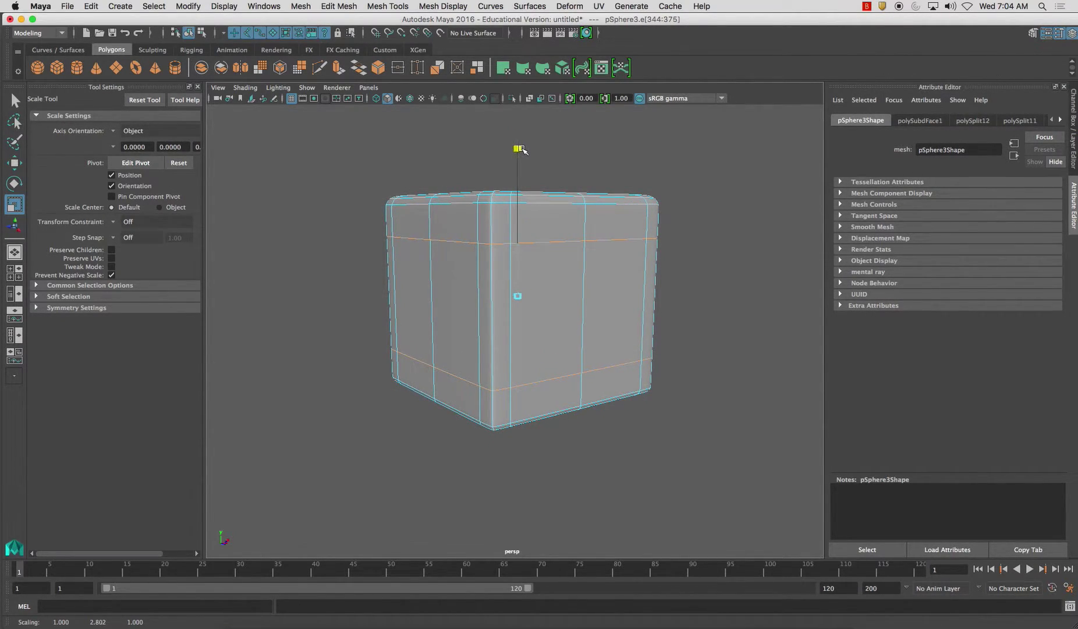
{"action": "key", "text": "1"}
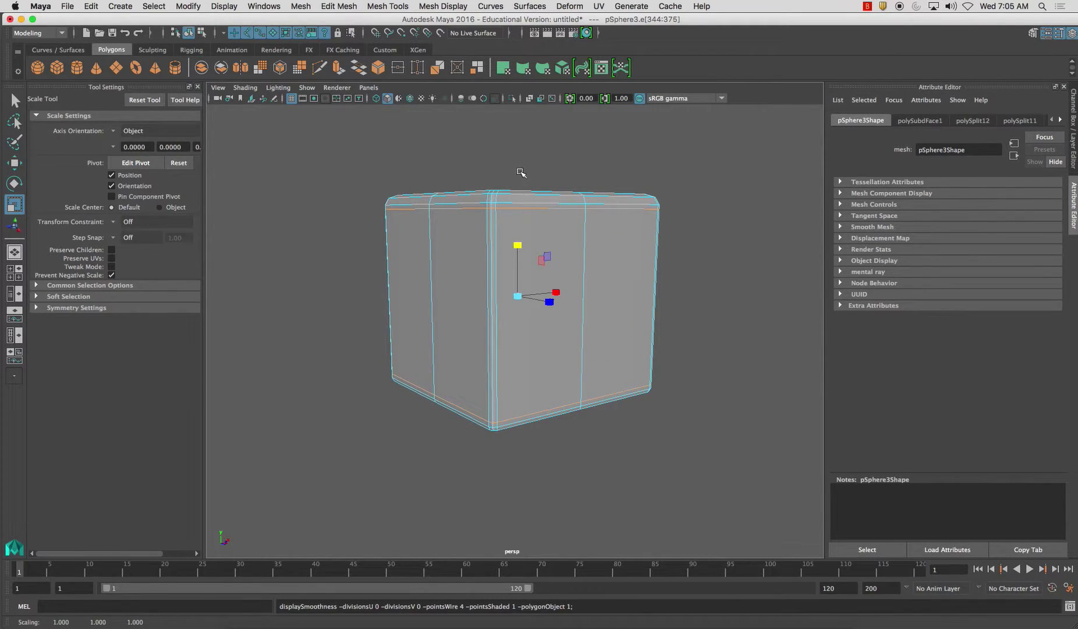
- Return to object mode, display the cube smoothed and examine its edges and hole from several sides
{"action": "right_click_drag", "start_coordinate": [521, 350], "coordinate": [567, 319]}
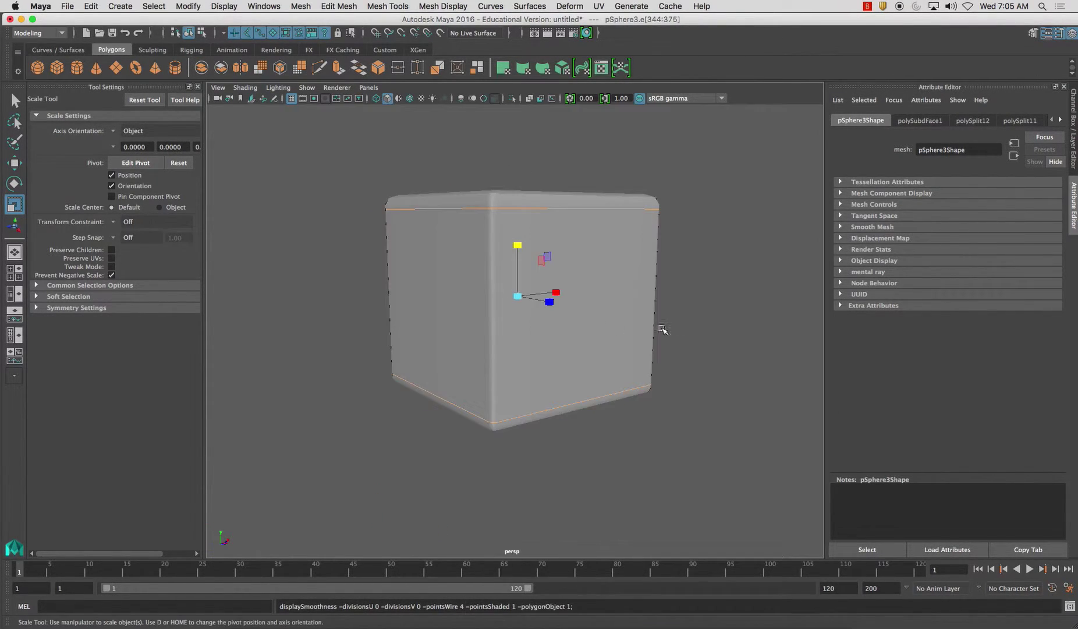
{"action": "left_click_drag", "start_coordinate": [488, 256], "coordinate": [443, 244], "text": "alt"}
{"action": "key", "text": "3"}
{"action": "left_click", "coordinate": [674, 302]}
{"action": "left_click_drag", "start_coordinate": [674, 301], "coordinate": [468, 286], "text": "alt"}
{"action": "left_click_drag", "start_coordinate": [566, 268], "coordinate": [588, 315], "text": "alt"}
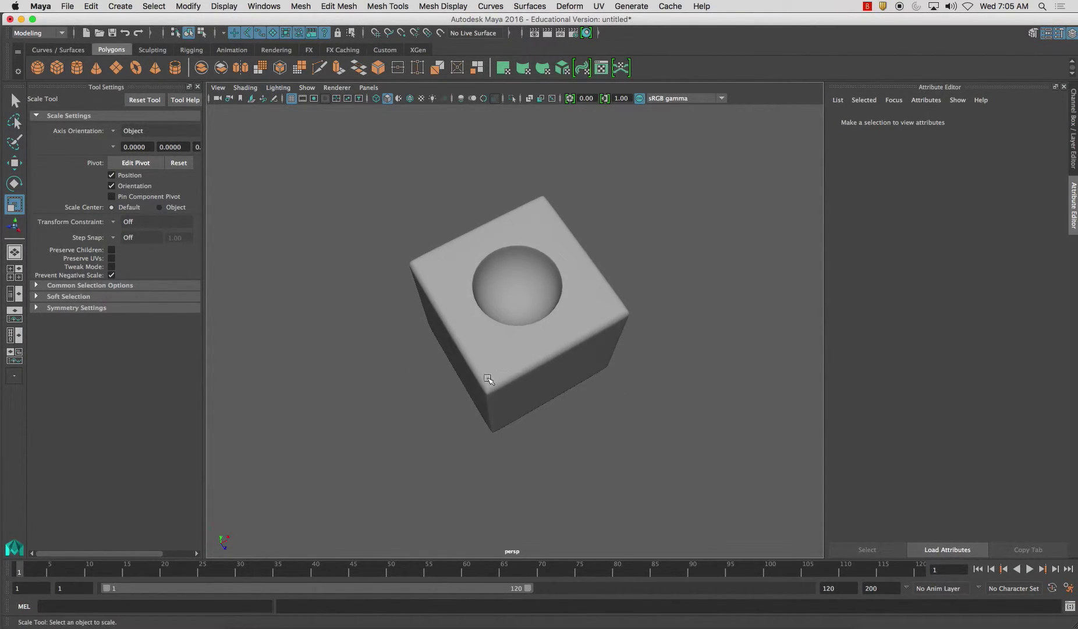
{"action": "mouse_move", "coordinate": [580, 353]}
{"action": "left_mouse_down", "text": "alt"}
{"action": "mouse_move", "coordinate": [493, 380]}
{"action": "mouse_move", "coordinate": [559, 365]}
{"action": "mouse_move", "coordinate": [571, 330]}
{"action": "mouse_move", "coordinate": [567, 352]}
{"action": "left_mouse_up", "text": "alt"}
- Select the whole cube in unsmoothed display and apply a Soften/Harden Edge operation to it
{"action": "left_click", "coordinate": [512, 373]}
{"action": "left_click", "coordinate": [571, 407]}
{"action": "left_click", "coordinate": [450, 282]}
{"action": "right_click", "coordinate": [447, 277], "text": "shift"}
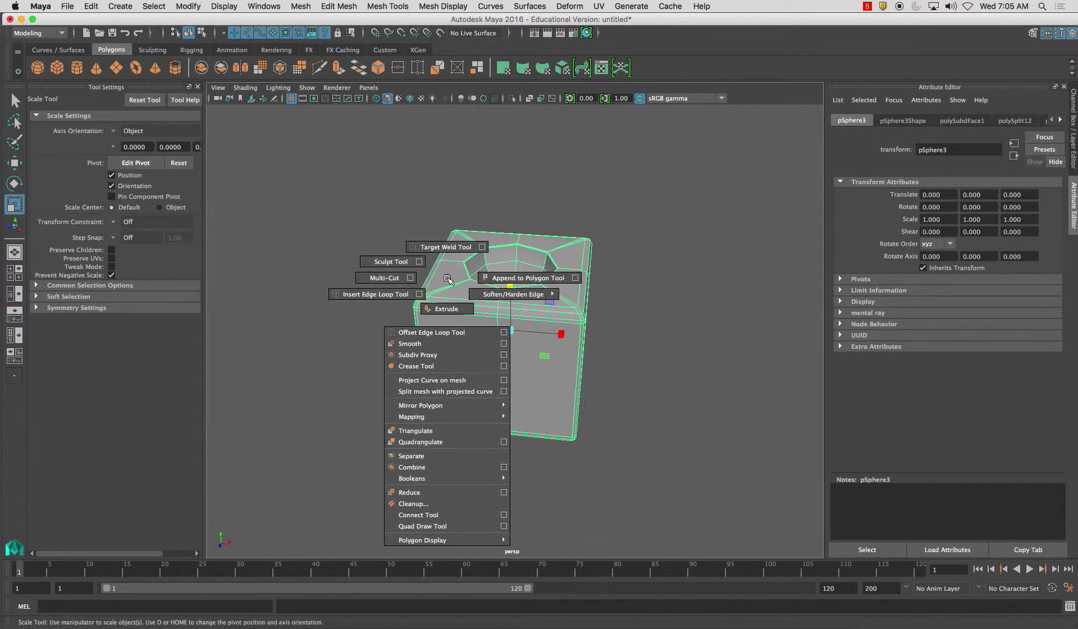
{"action": "left_click", "coordinate": [625, 312]}
{"action": "left_click", "coordinate": [491, 280]}
- Display the selected cube's soft edges as dashed lines
{"action": "left_click_drag", "start_coordinate": [492, 280], "coordinate": [573, 309], "text": "alt"}
{"action": "left_click_drag", "start_coordinate": [469, 295], "coordinate": [461, 316], "text": "alt"}
{"action": "left_click_drag", "start_coordinate": [409, 235], "coordinate": [473, 313], "text": "alt"}
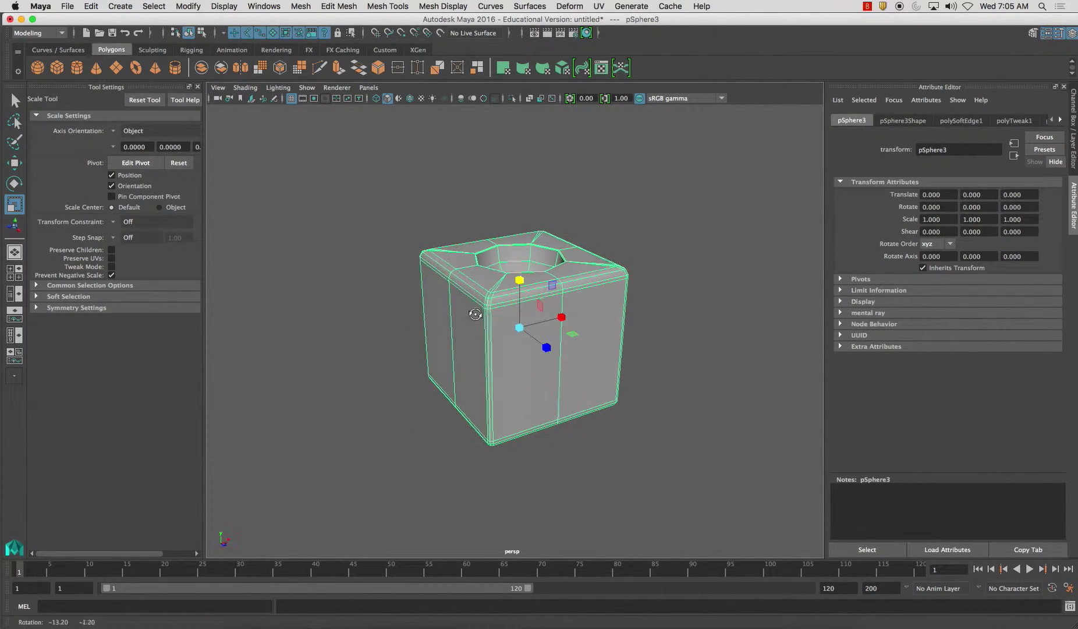
{"action": "right_click", "coordinate": [455, 275], "text": "shift"}
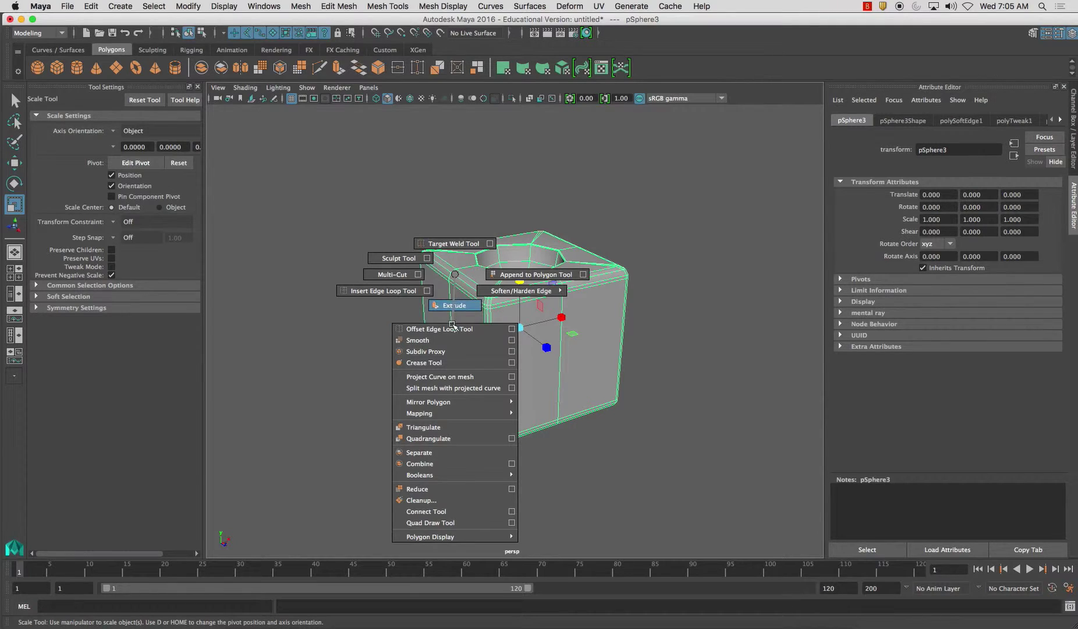
{"action": "left_click", "coordinate": [437, 351]}
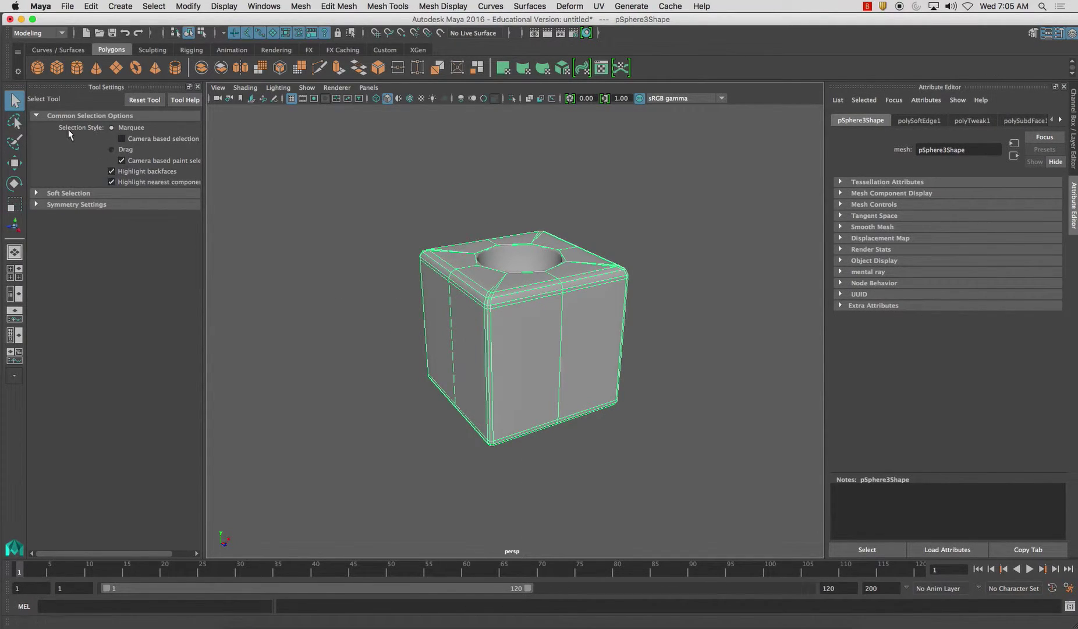
- Undo the SmoothProxy operation and apply Smooth to the cube mesh with one division level
{"action": "key", "text": "ctrl+z"}
{"action": "right_click", "coordinate": [510, 310], "text": "shift"}
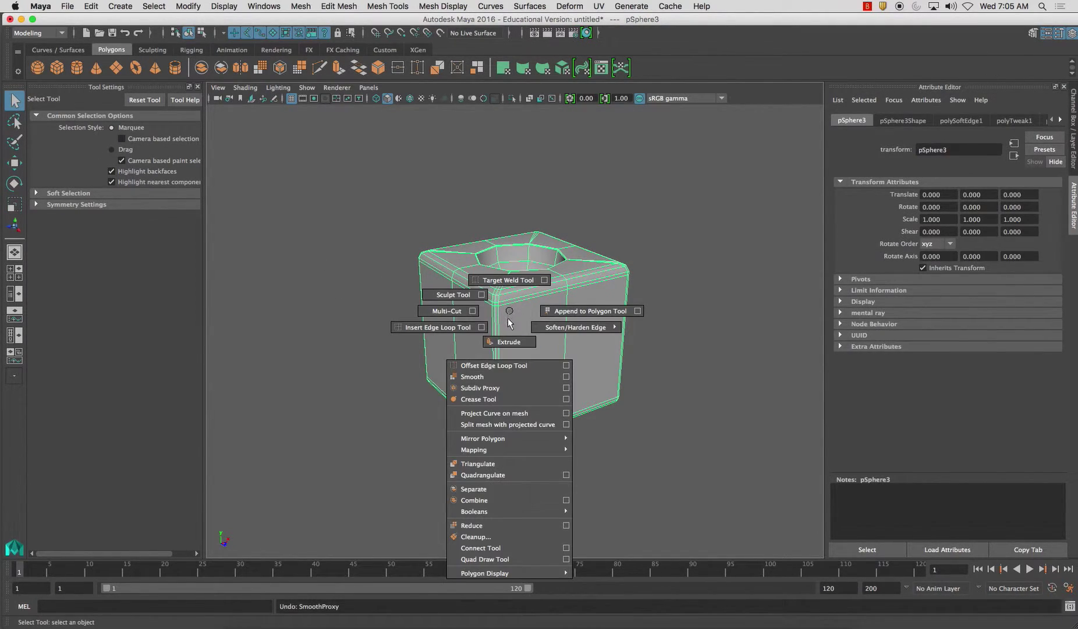
{"action": "left_click", "coordinate": [495, 376]}
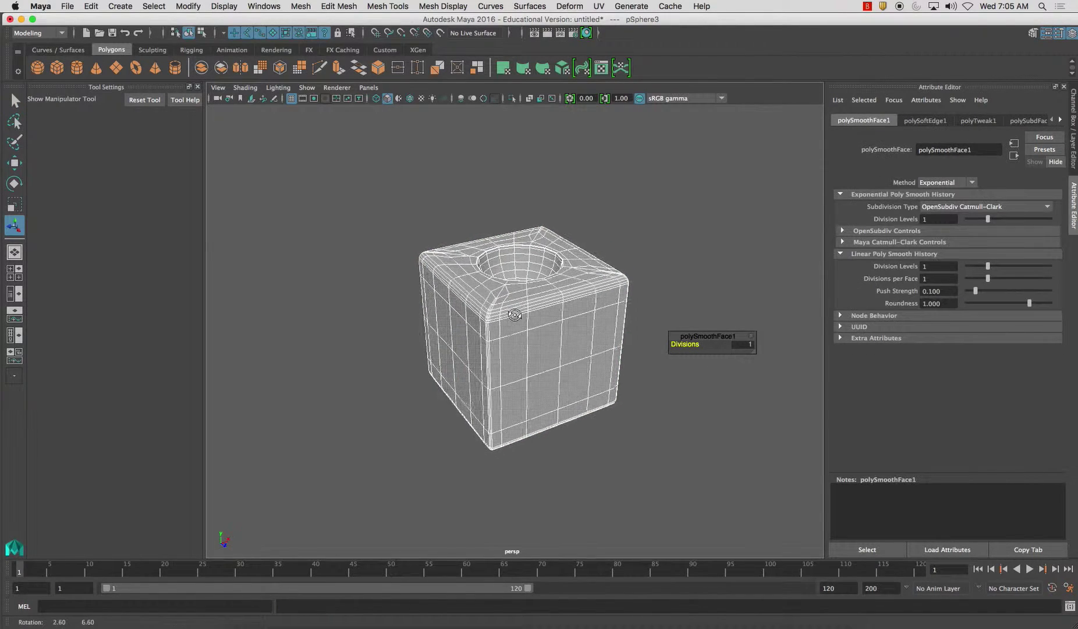
- Examine the subdivided cube's edge flow around the spherical hole, at the corners and along the sides from several angles
{"action": "left_click_drag", "start_coordinate": [477, 331], "coordinate": [457, 319], "text": "alt"}
{"action": "right_click", "coordinate": [457, 319]}
{"action": "left_click", "coordinate": [522, 332]}
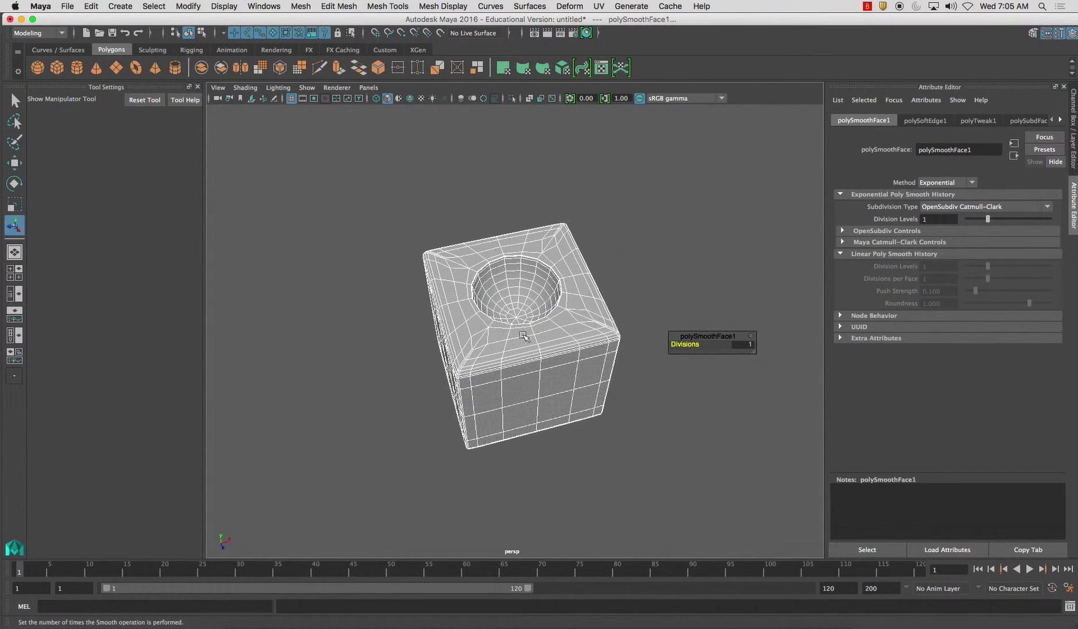
{"action": "left_click", "coordinate": [620, 418]}
{"action": "left_click_drag", "start_coordinate": [550, 390], "coordinate": [527, 387], "text": "alt"}
{"action": "left_click", "coordinate": [450, 362]}
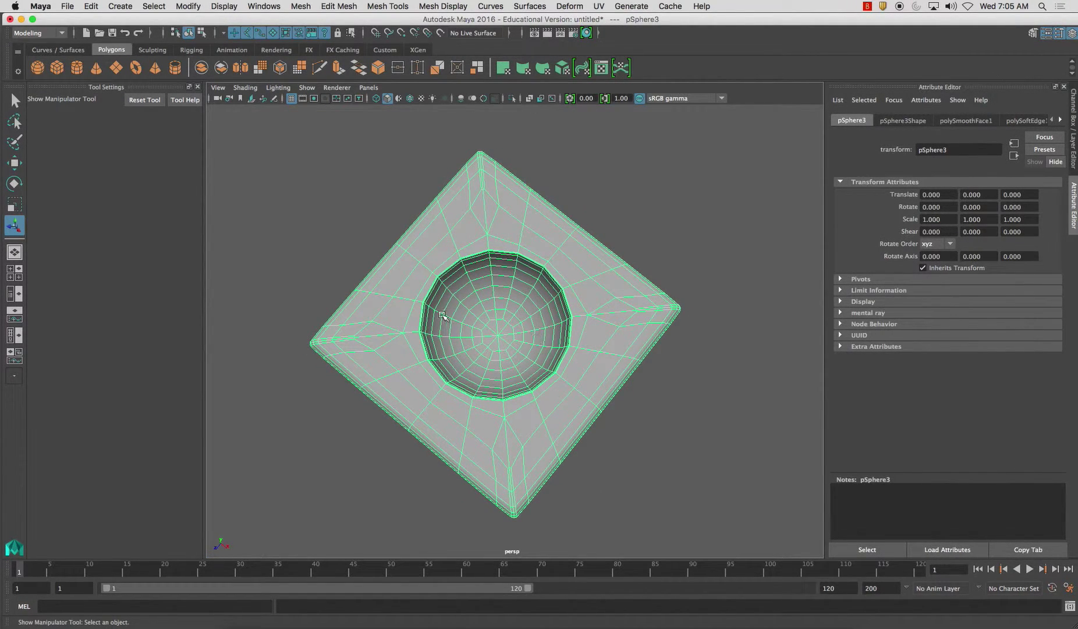
{"action": "left_click_drag", "start_coordinate": [527, 279], "coordinate": [524, 248], "text": "alt"}
{"action": "left_click_drag", "start_coordinate": [494, 211], "coordinate": [566, 234], "text": "alt"}
{"action": "left_click_drag", "start_coordinate": [470, 319], "coordinate": [532, 281], "text": "alt"}
{"action": "right_click_drag", "start_coordinate": [532, 282], "coordinate": [356, 248], "text": "alt"}
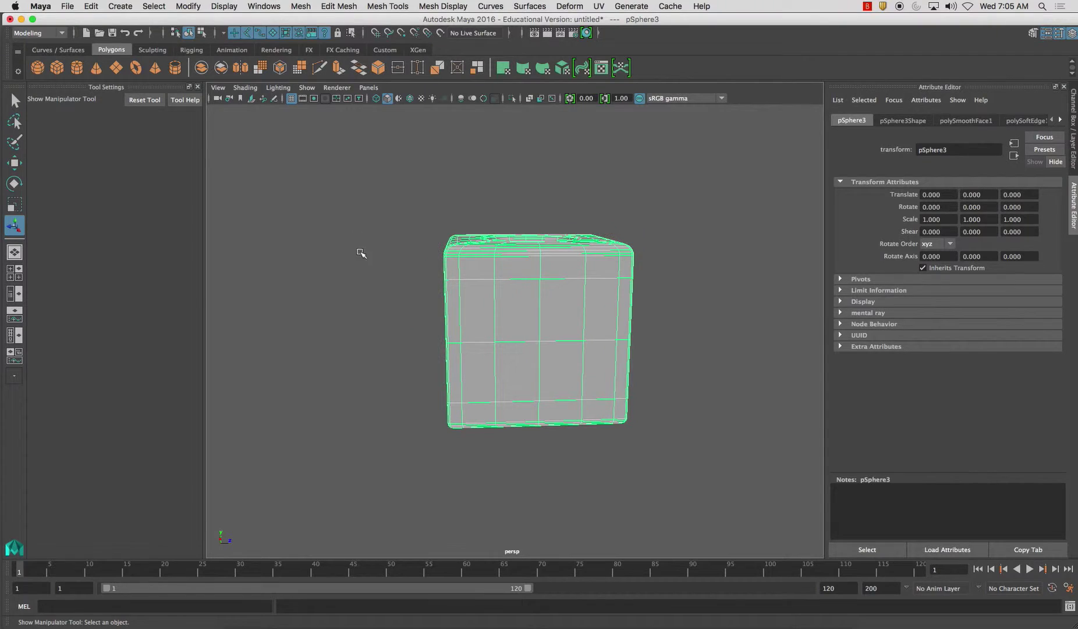
{"action": "left_click", "coordinate": [356, 248]}
- Apply a Soften/Harden Edge operation to the subdivided cube, display it smoothed and deselect it
{"action": "left_click_drag", "start_coordinate": [436, 304], "coordinate": [548, 265], "text": "alt"}
{"action": "left_click", "coordinate": [534, 266]}
{"action": "right_click_drag", "start_coordinate": [502, 247], "coordinate": [614, 238], "text": "shift"}
{"action": "left_click", "coordinate": [614, 238]}
{"action": "mouse_move", "coordinate": [612, 240]}
{"action": "left_mouse_down", "text": "alt"}
{"action": "mouse_move", "coordinate": [585, 267]}
{"action": "mouse_move", "coordinate": [621, 231]}
{"action": "left_mouse_up", "text": "alt"}
{"action": "left_click", "coordinate": [583, 267]}
{"action": "key", "text": "3"}
{"action": "left_click", "coordinate": [621, 245]}
- Inspect the smoothed cube's surface and hole from above and from the sides, hiding the Tool Settings to enlarge the viewport
{"action": "left_click_drag", "start_coordinate": [585, 279], "coordinate": [489, 295], "text": "alt"}
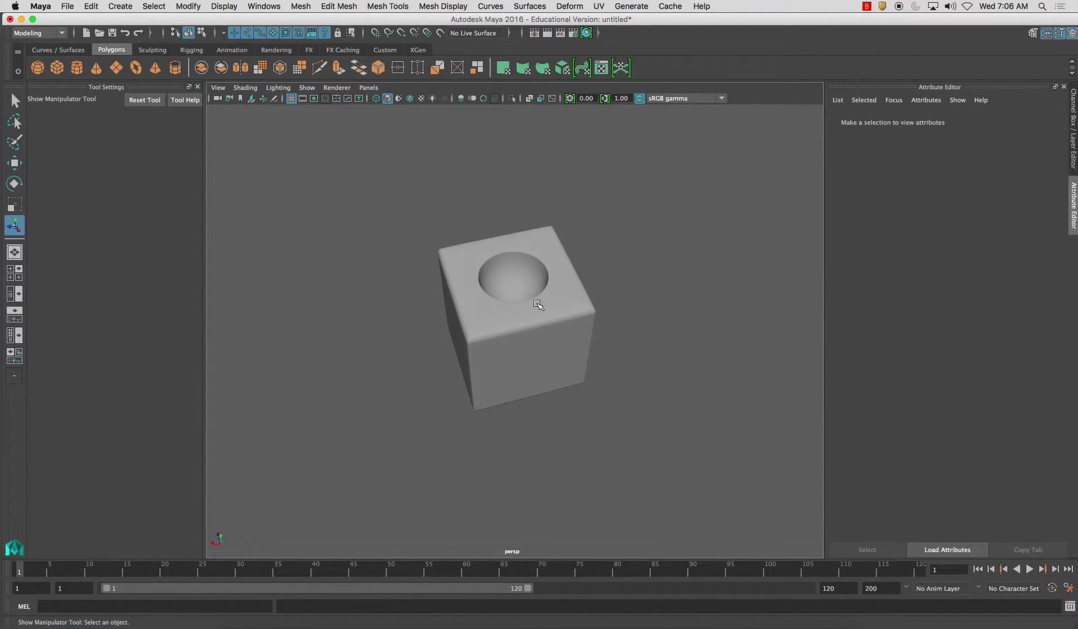
{"action": "left_click_drag", "start_coordinate": [526, 282], "coordinate": [638, 320], "text": "alt"}
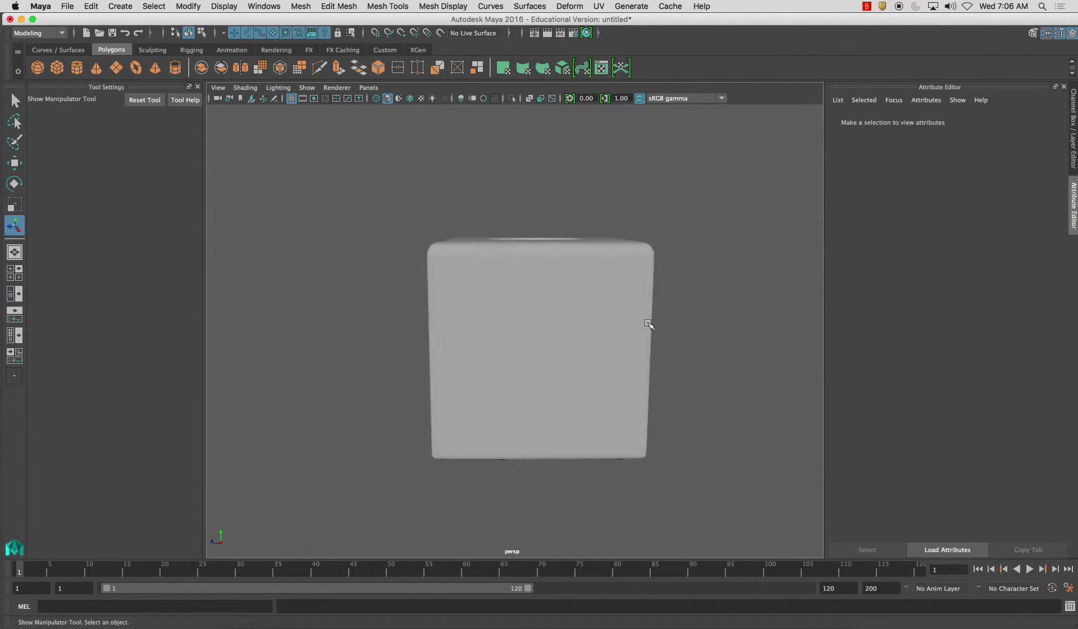
{"action": "right_click_drag", "start_coordinate": [637, 320], "coordinate": [139, 143], "text": "alt"}
{"action": "left_click", "coordinate": [197, 87]}
{"action": "left_click_drag", "start_coordinate": [349, 279], "coordinate": [361, 313], "text": "alt"}
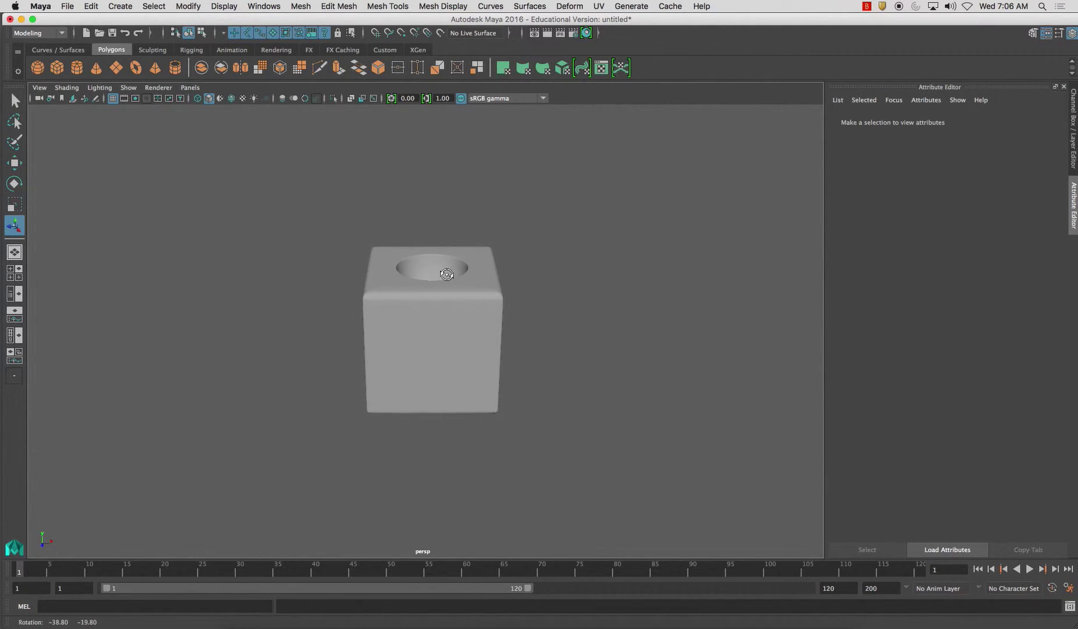